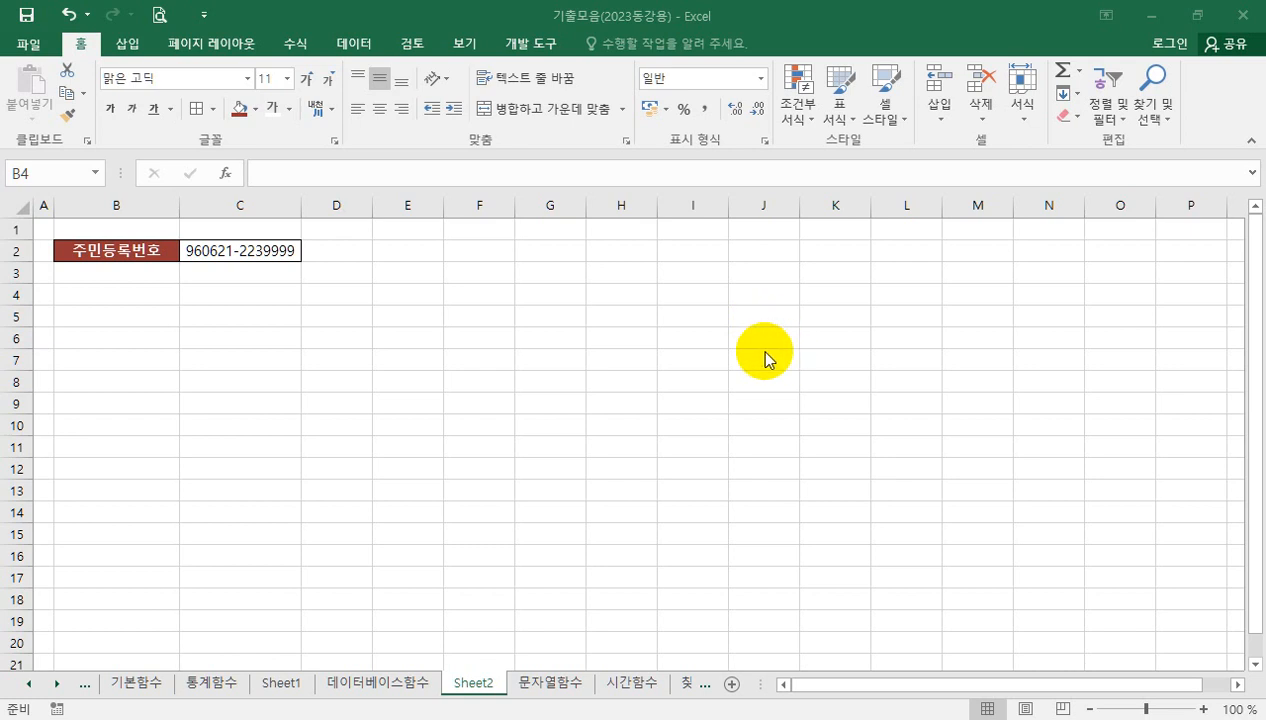
Step: Enter =LEFT(C2,2) in cell B4 to extract the first two characters of the 주민등록번호 value
left_click(381, 340)
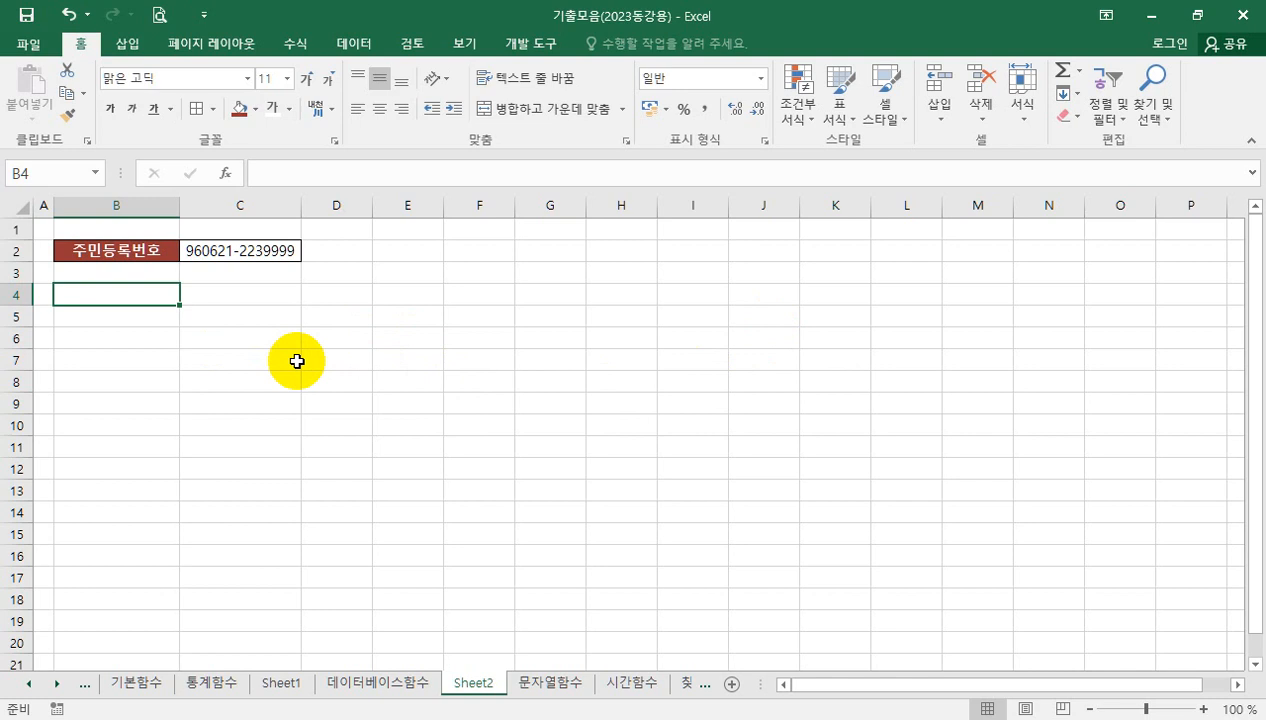
type("=")
key("BackSpace")
type("left")
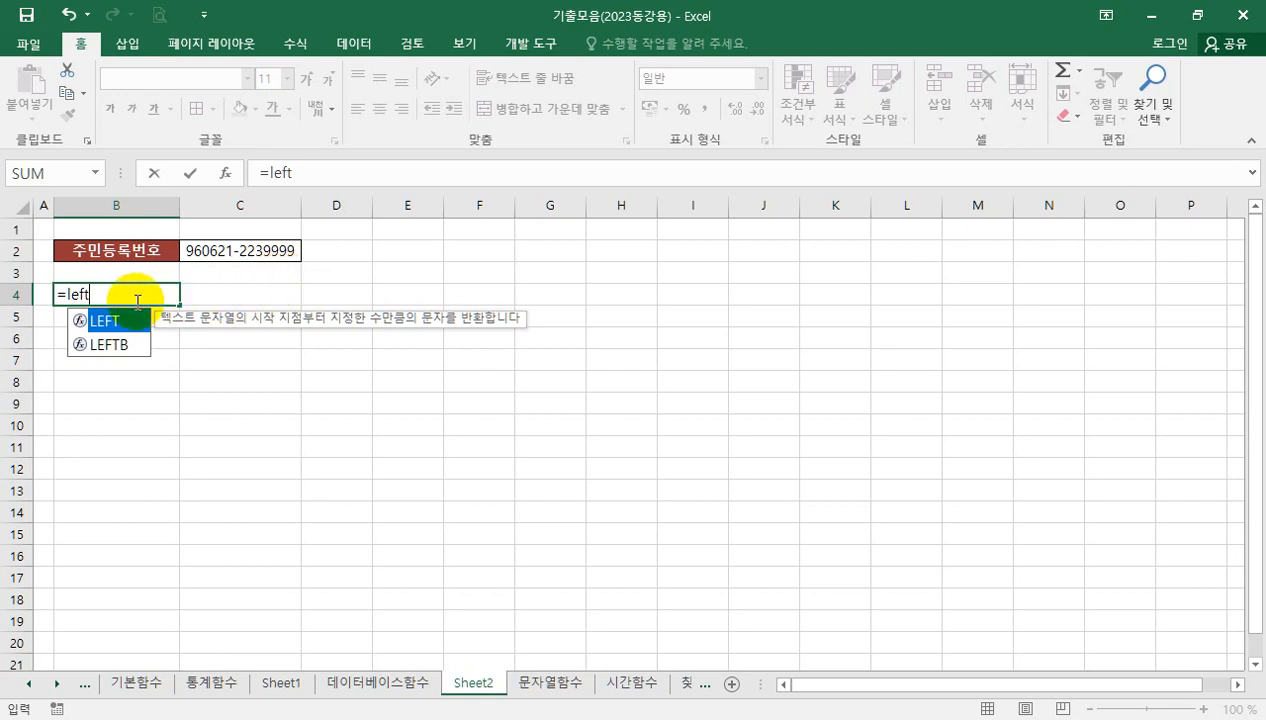
key("Tab")
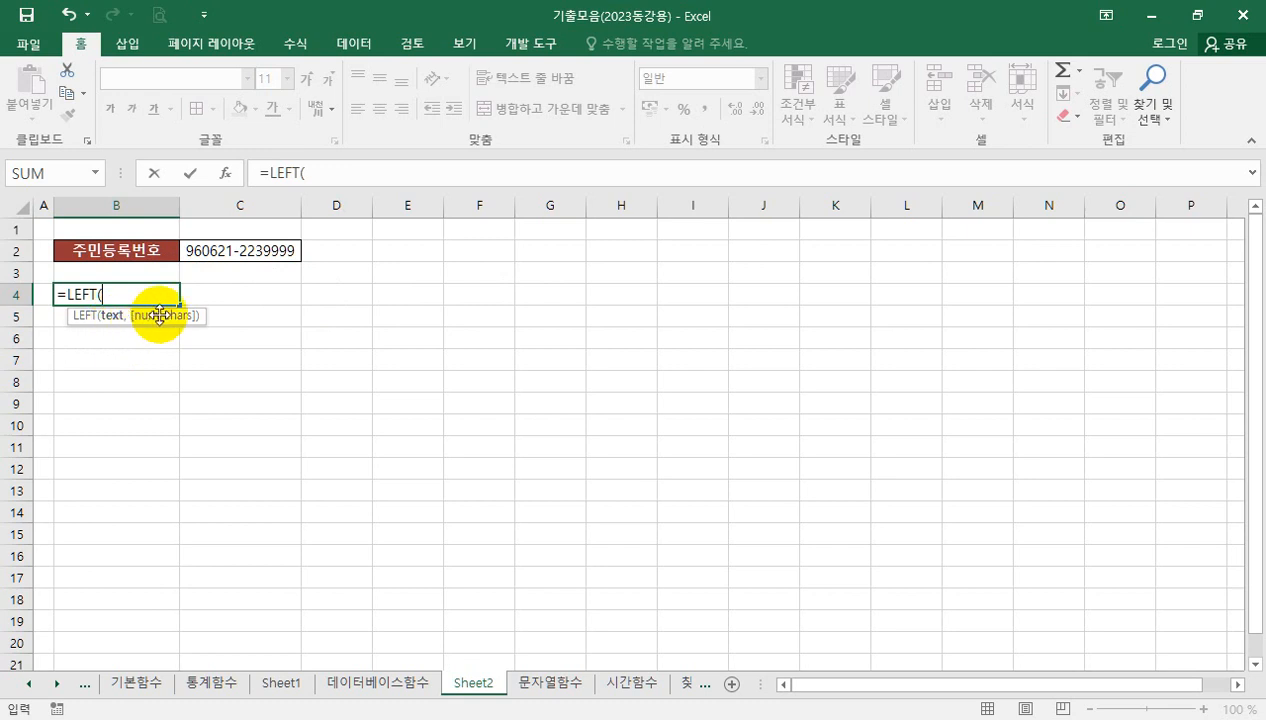
left_click(229, 251)
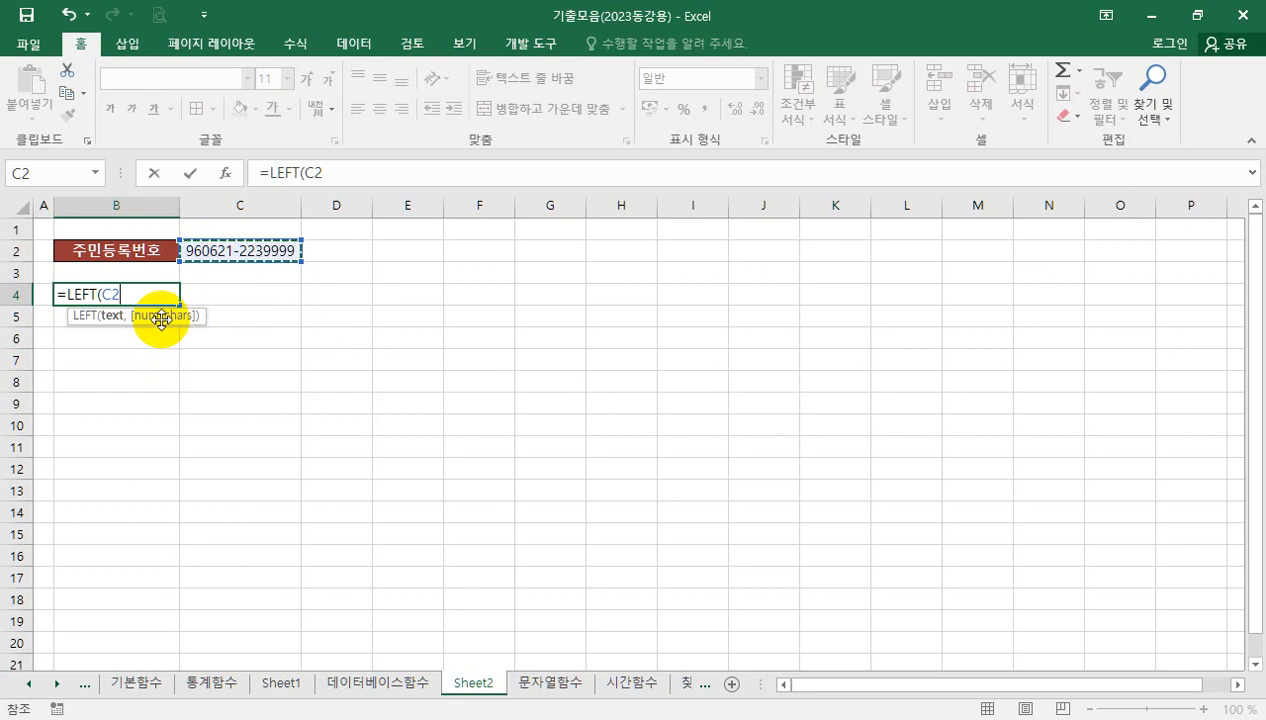
type(",")
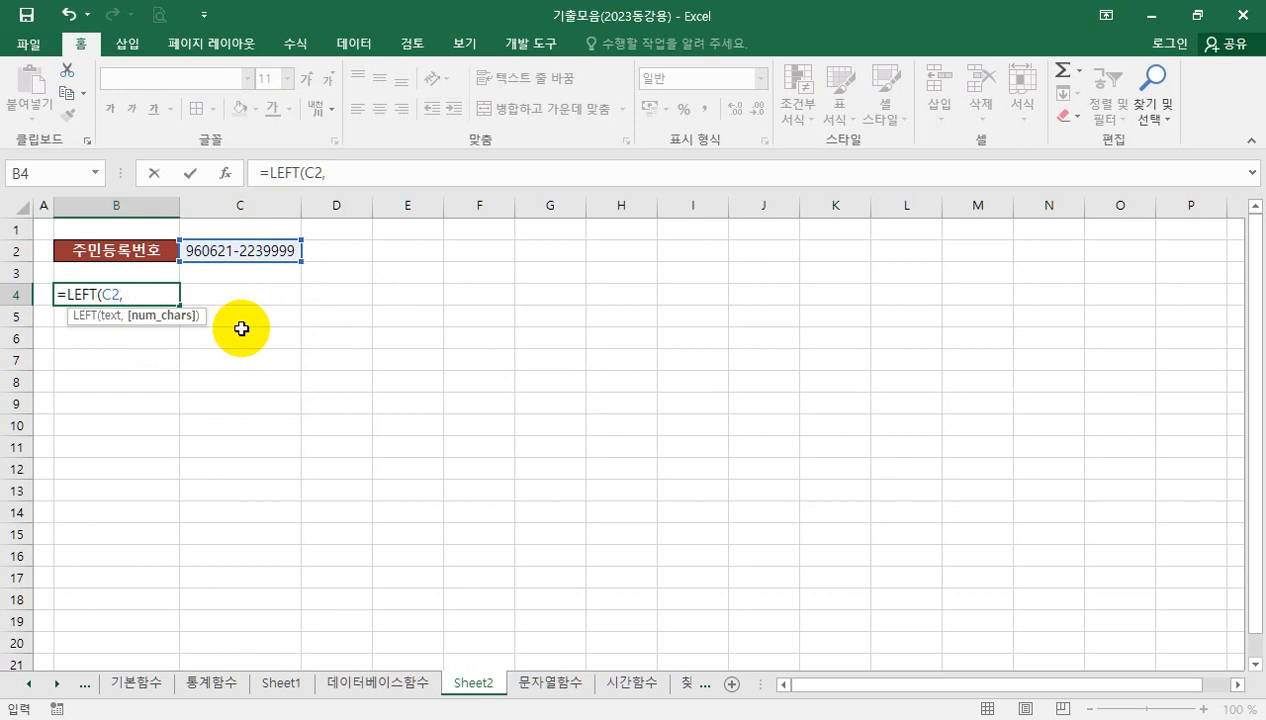
type("2")
key("Return")
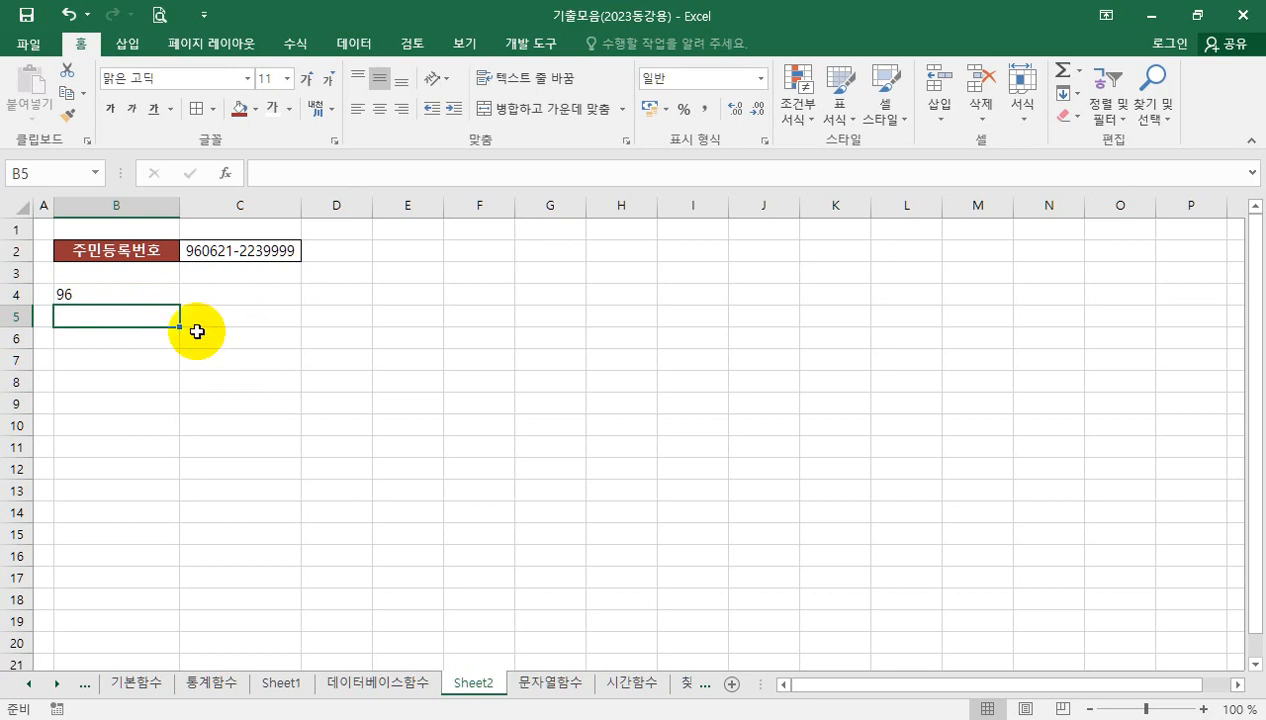
left_click(134, 299)
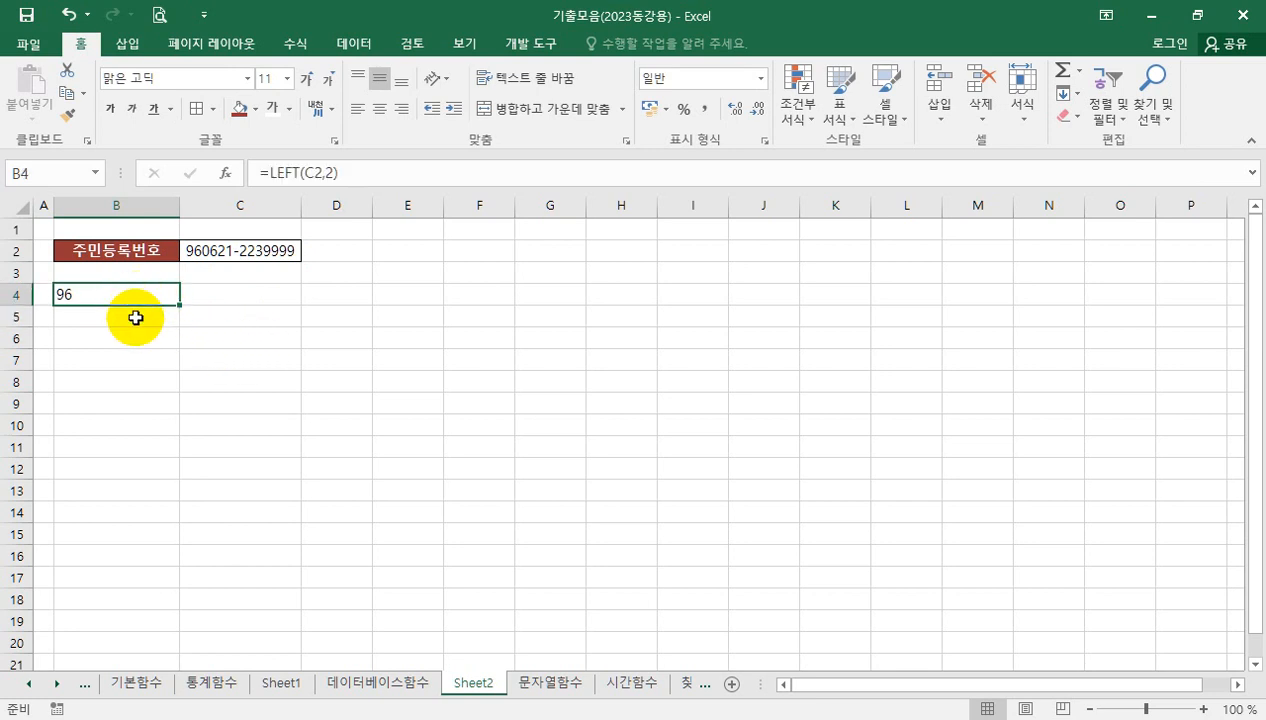
Step: Enter a LEFT formula on C2 in cell B5, omitting the character-count argument
left_click(136, 316)
type("=le")
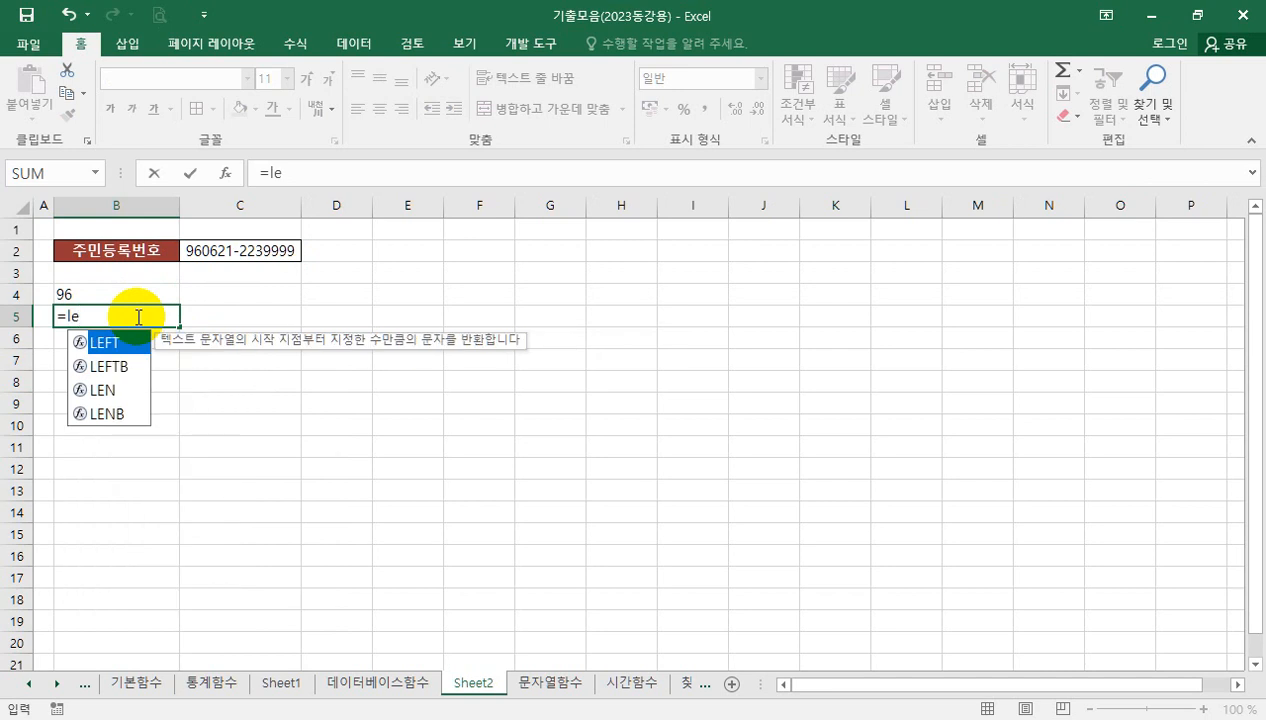
key("Tab")
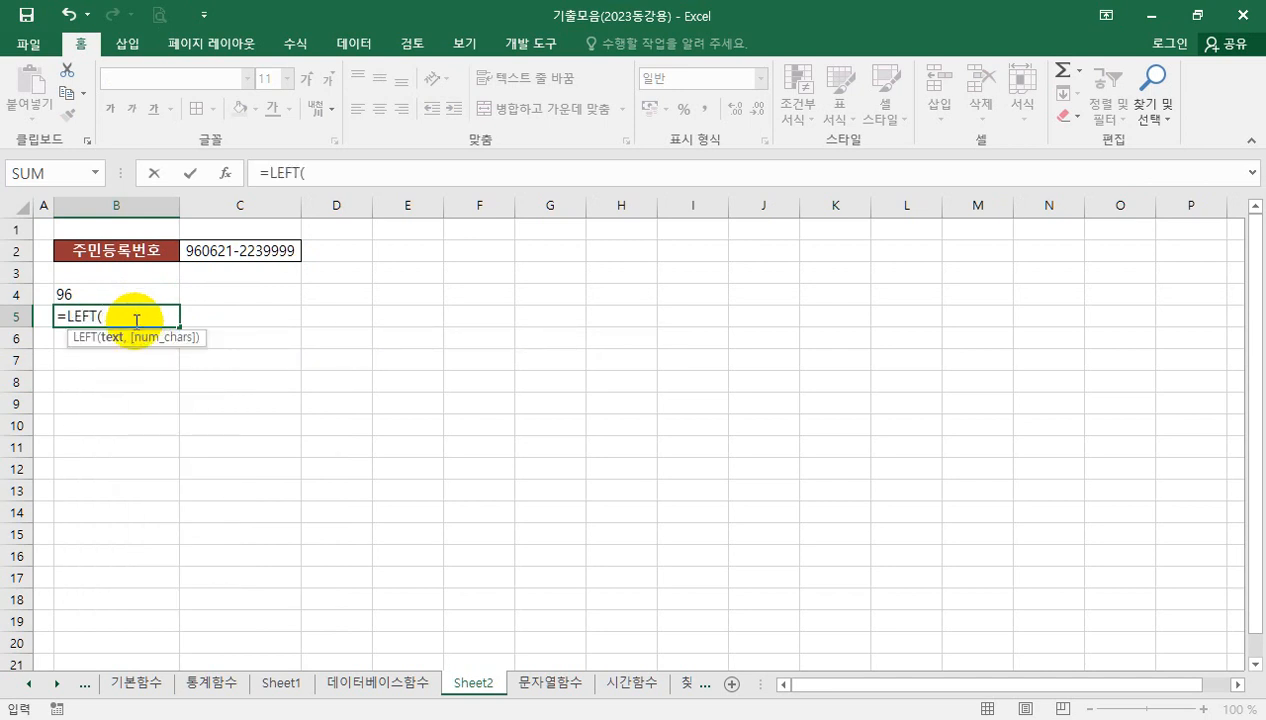
left_click(218, 250)
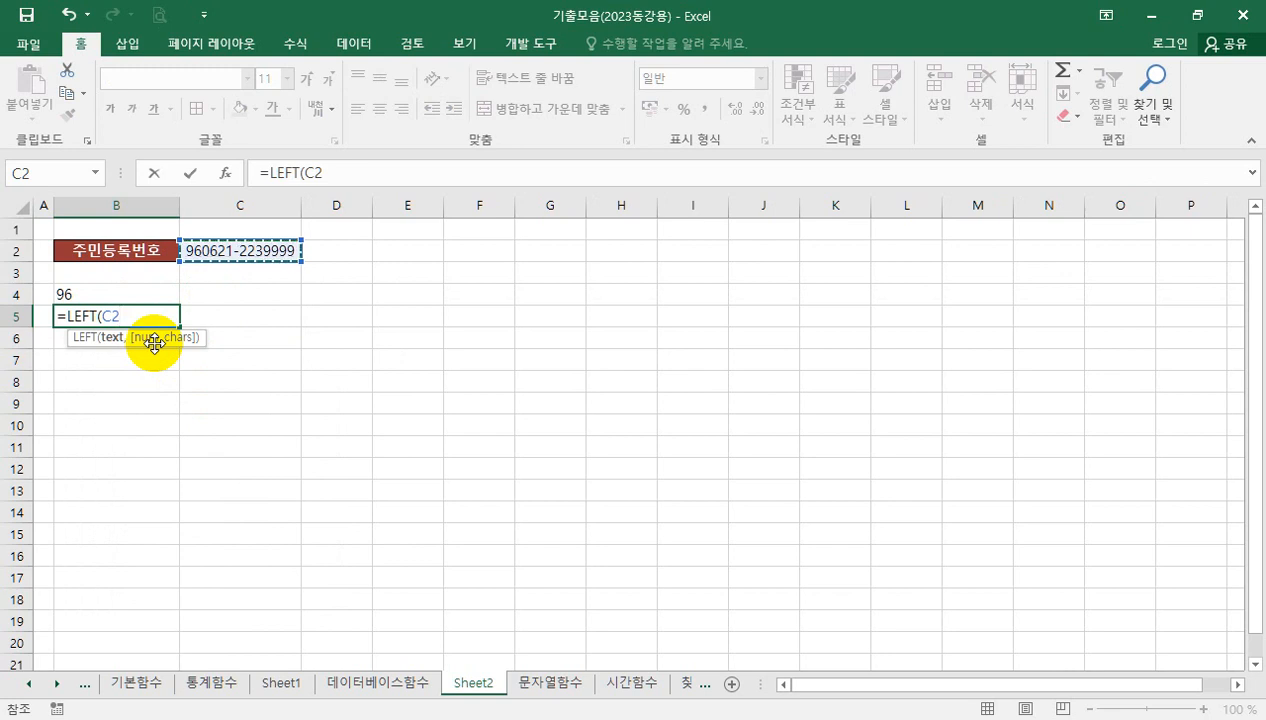
mouse_move(164, 361)
left_mouse_down()
mouse_move(158, 389)
mouse_move(212, 362)
mouse_move(203, 396)
left_mouse_up()
key("Escape")
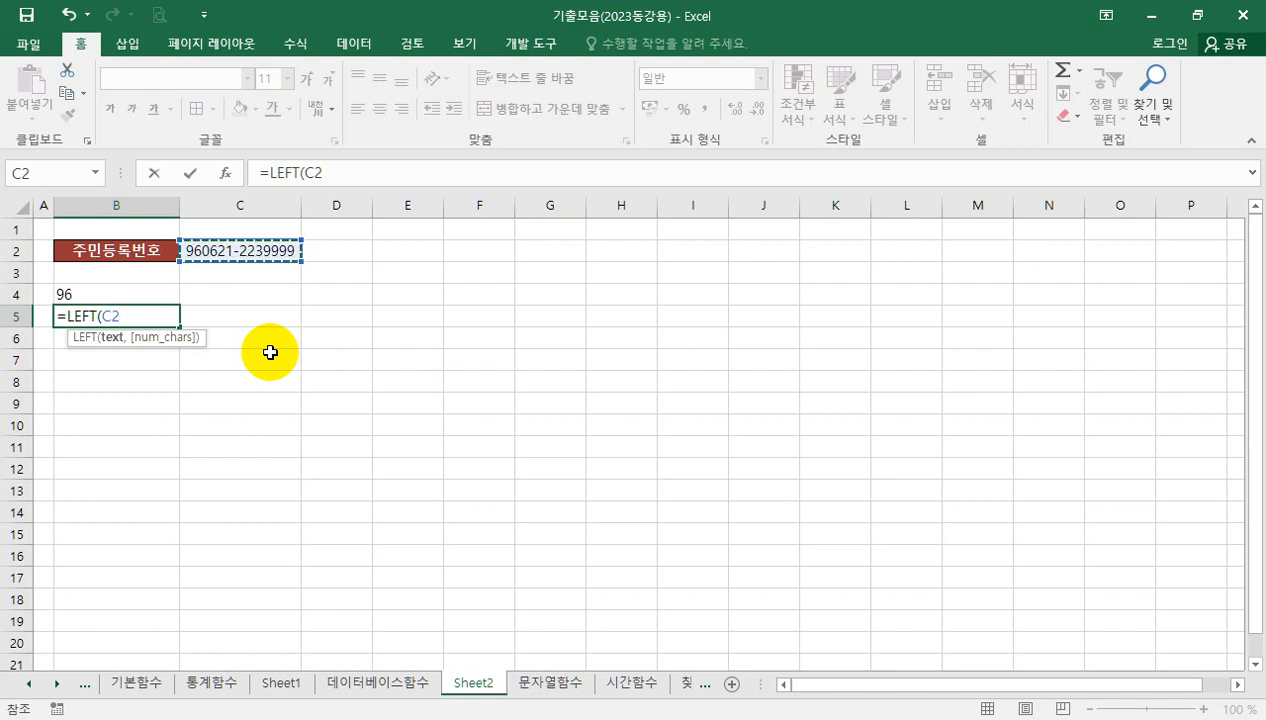
key("Return")
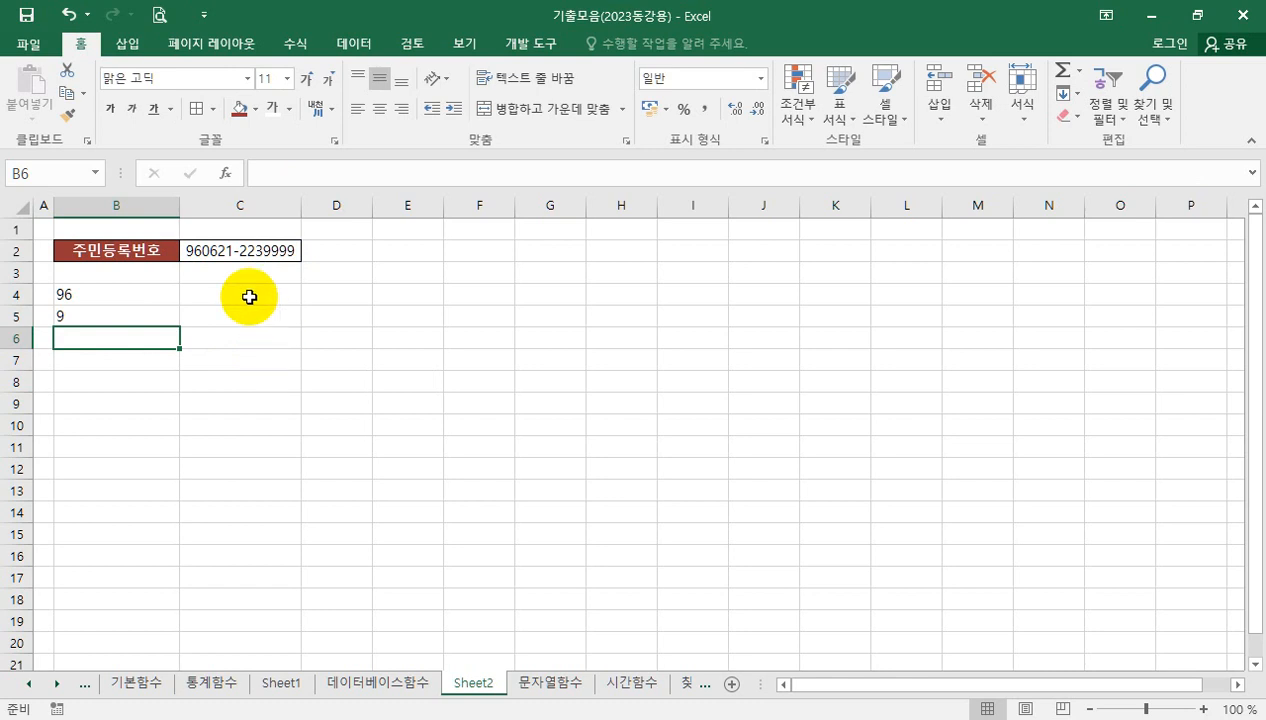
Step: Enter =RIGHT(C2,2) in cell B6 to extract the last two characters of the value in C2
left_click(250, 254)
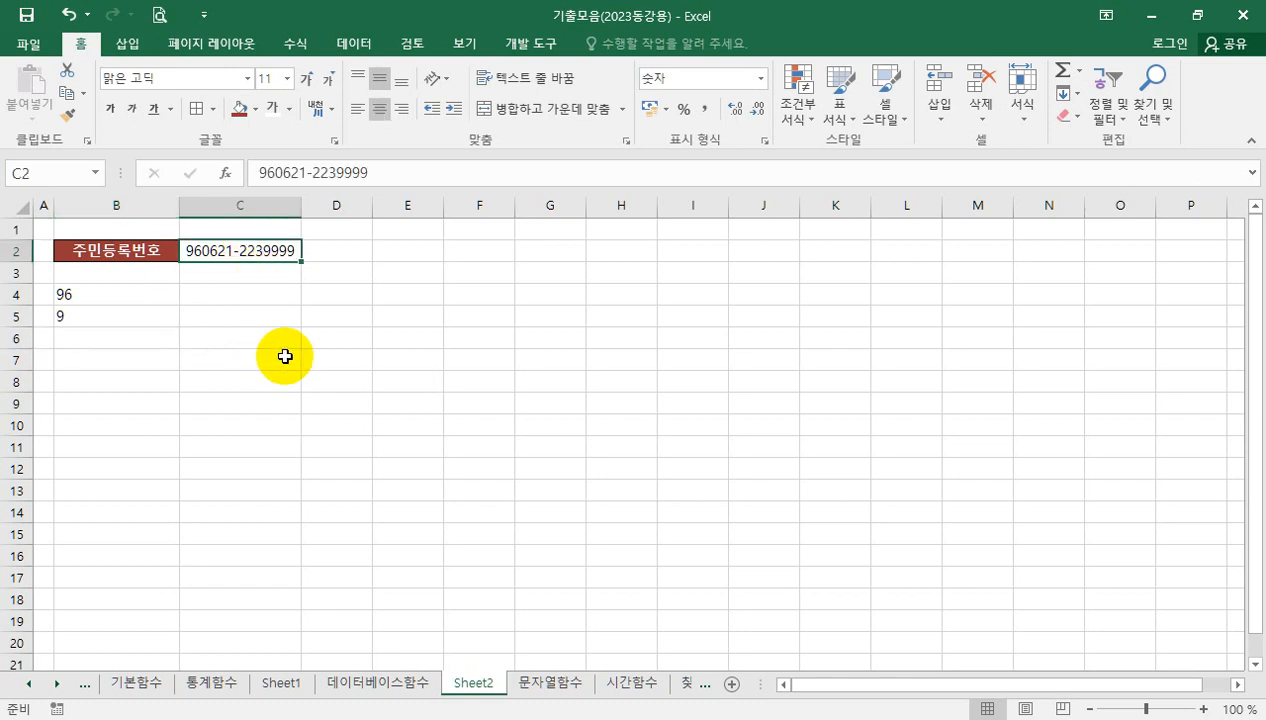
left_click(120, 340)
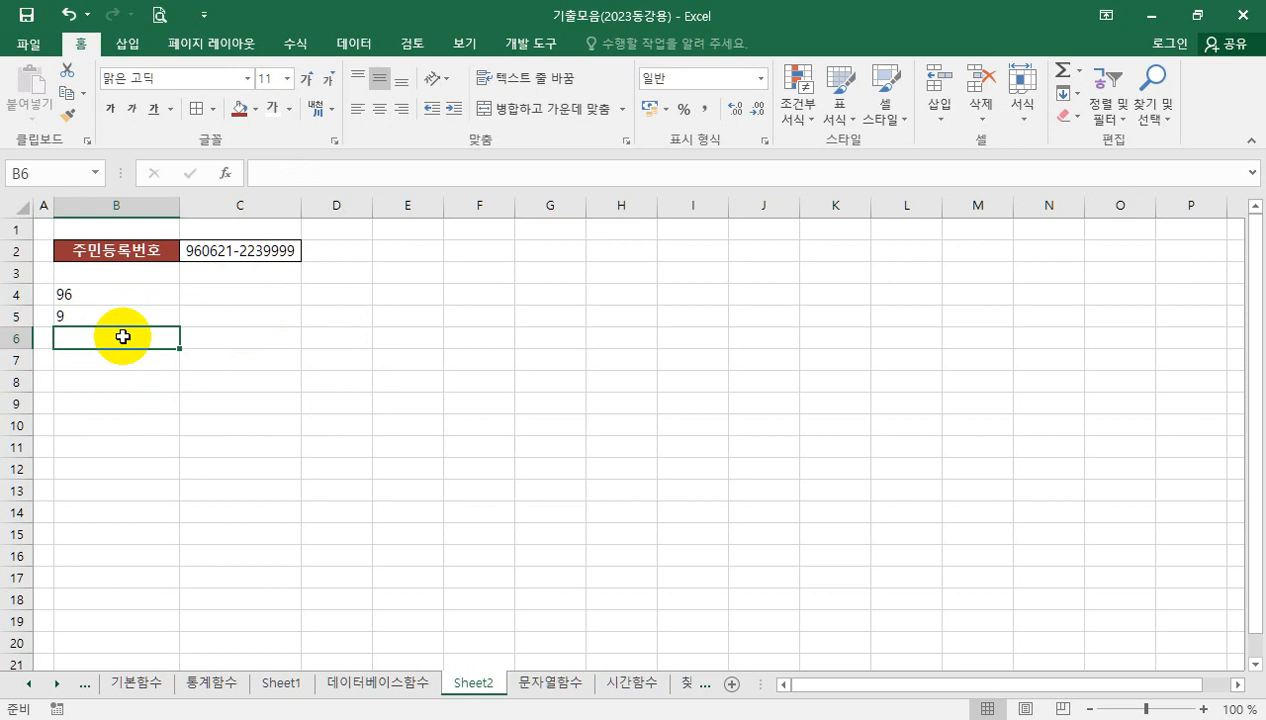
type("=ri")
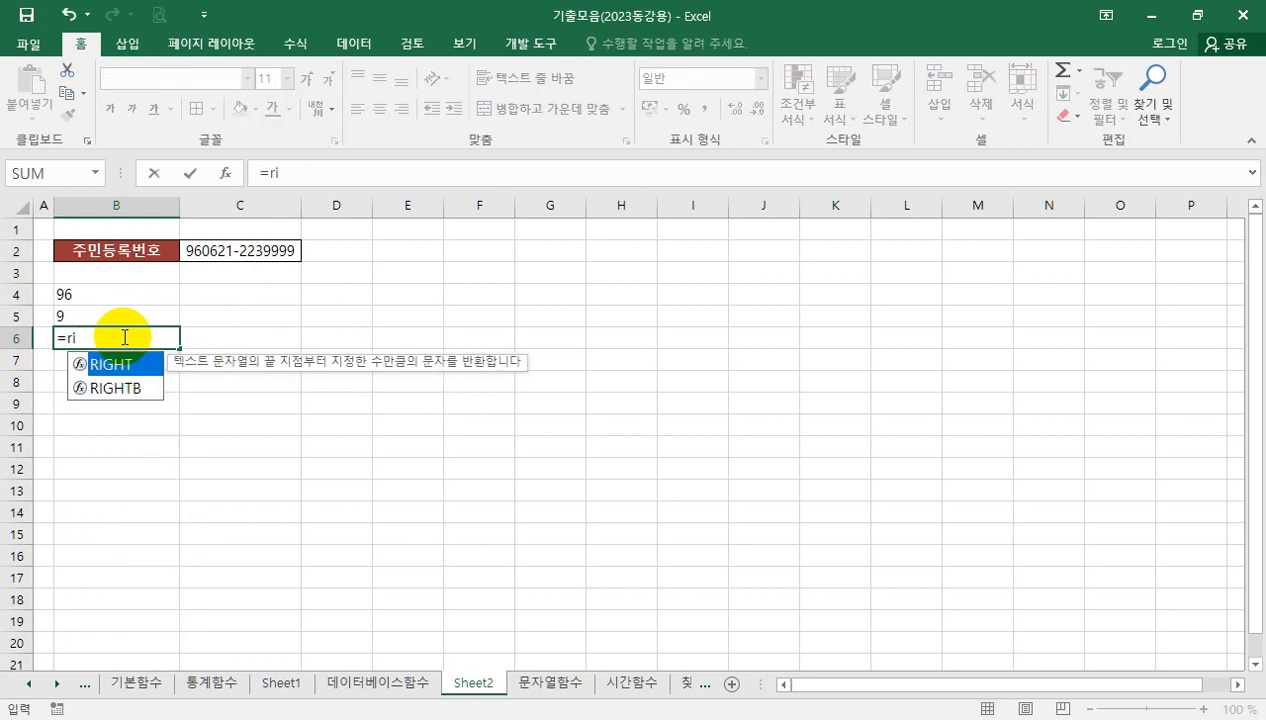
key("Tab")
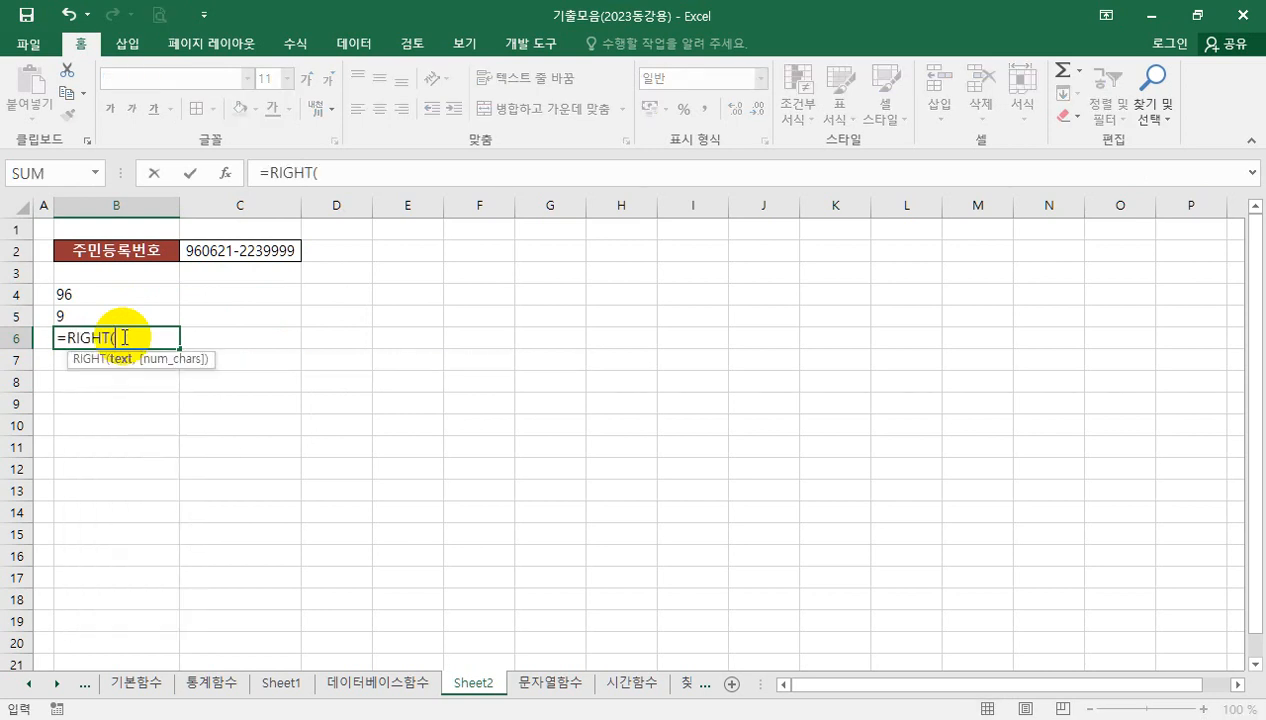
left_click(229, 251)
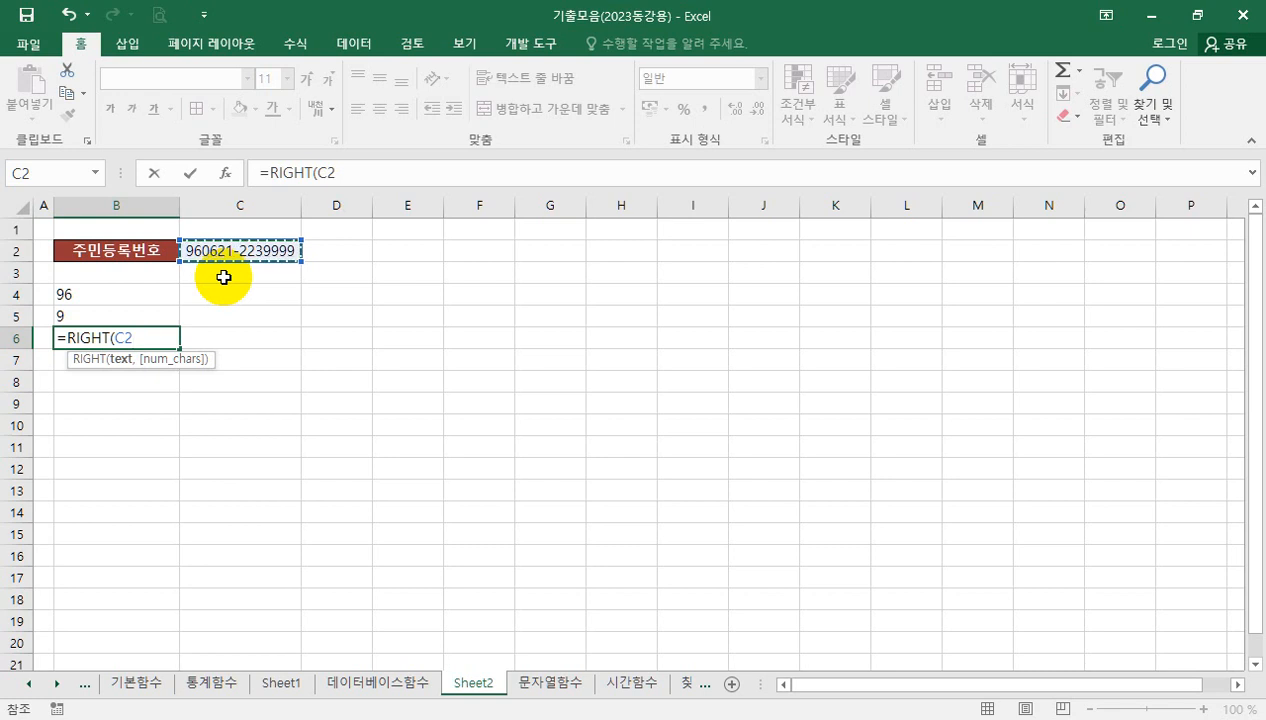
type(",")
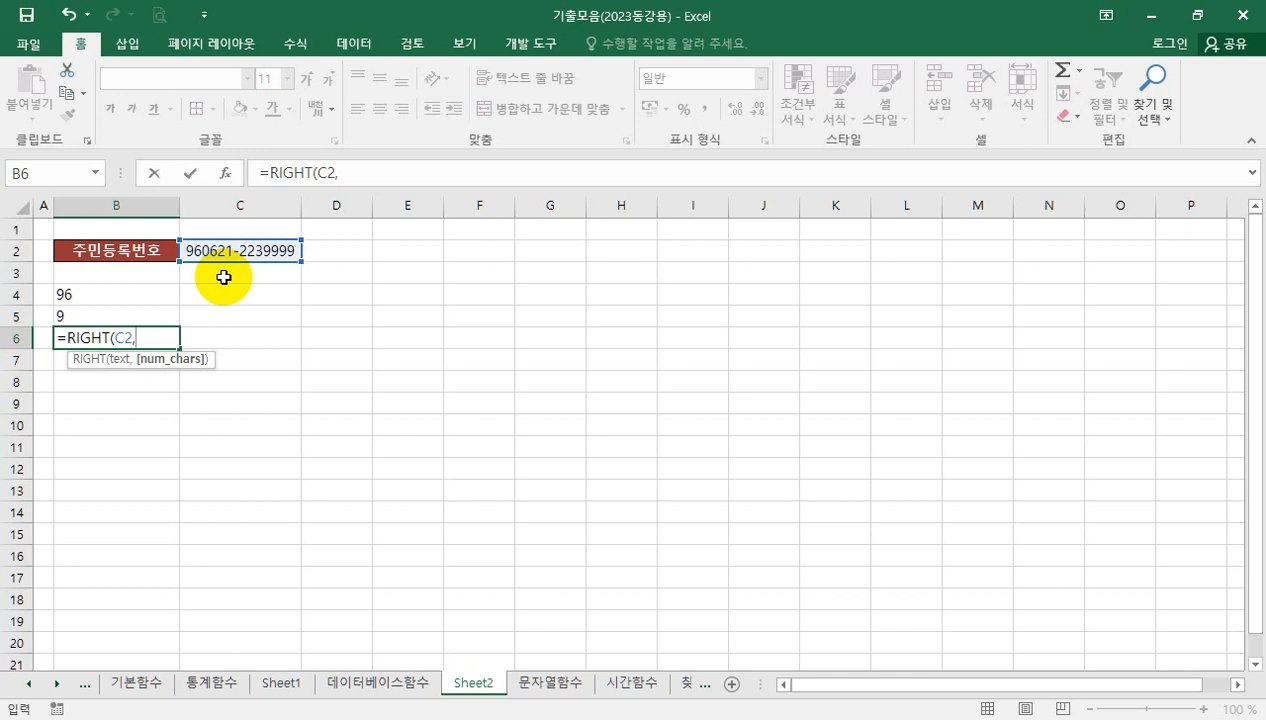
type("2")
key("Return")
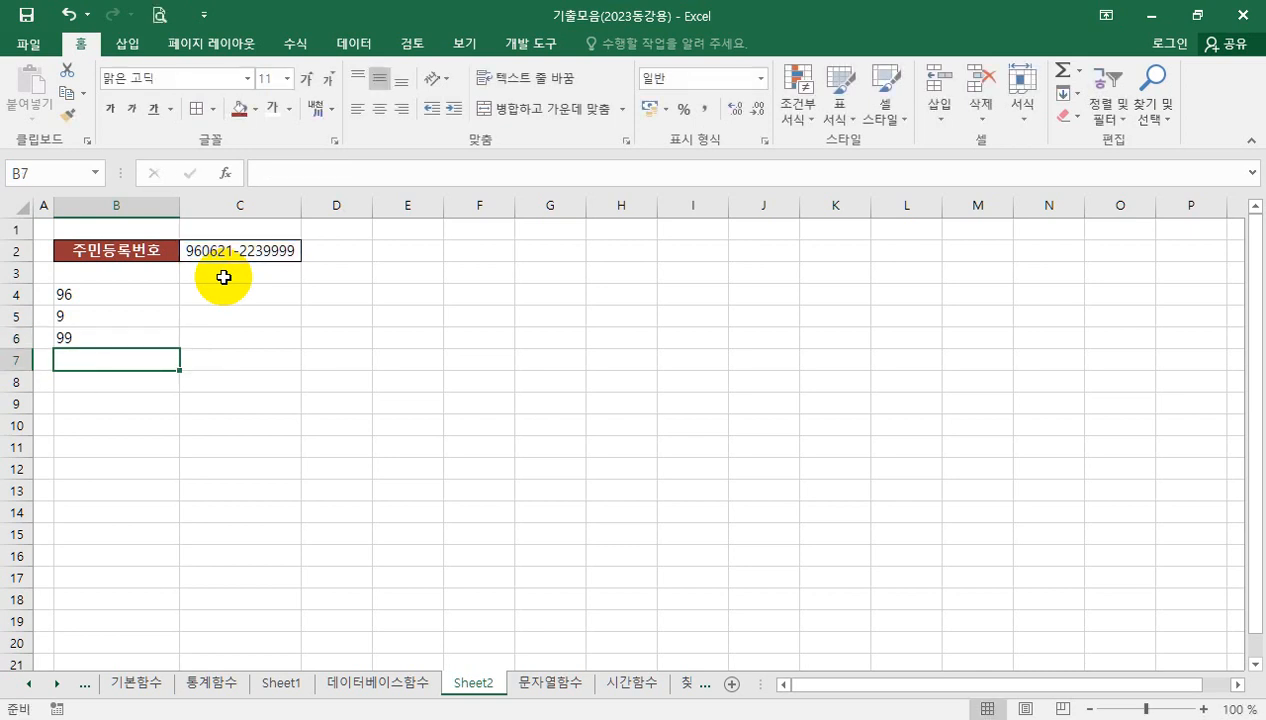
Step: Enter =MID(C2,3,2) in cell B7 to extract two characters starting from the third
type("=mid")
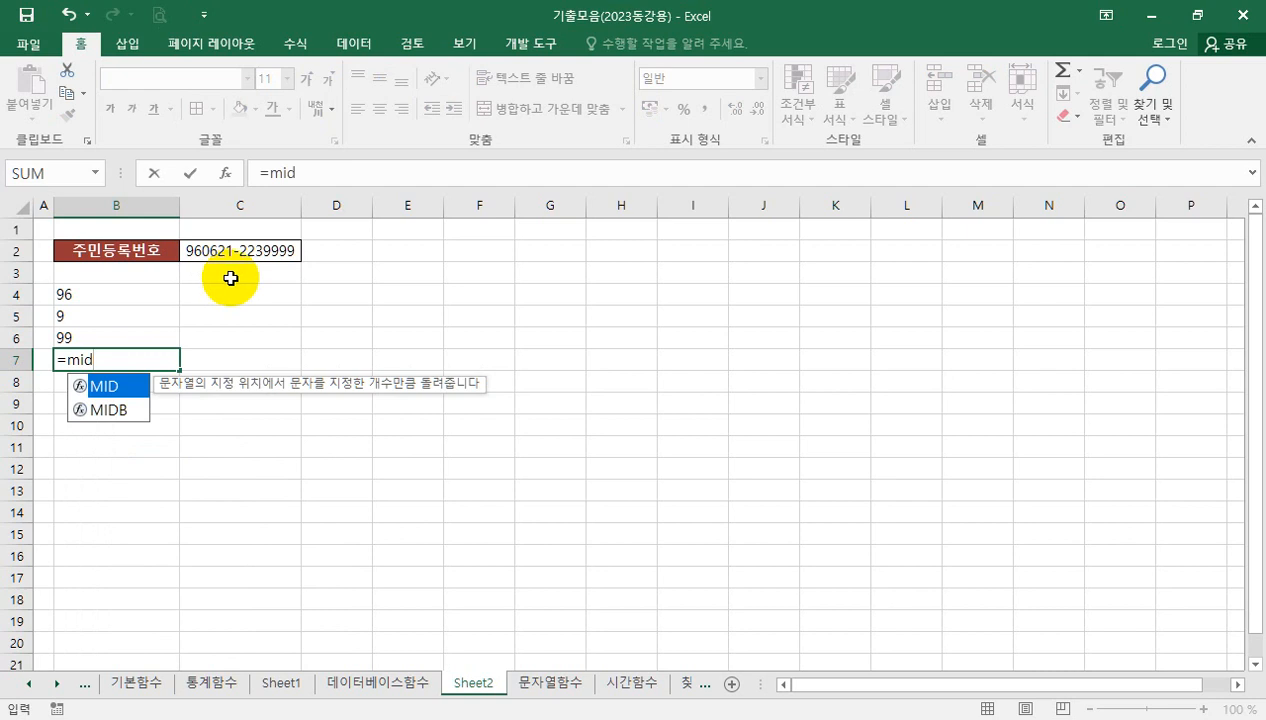
double_click(126, 389)
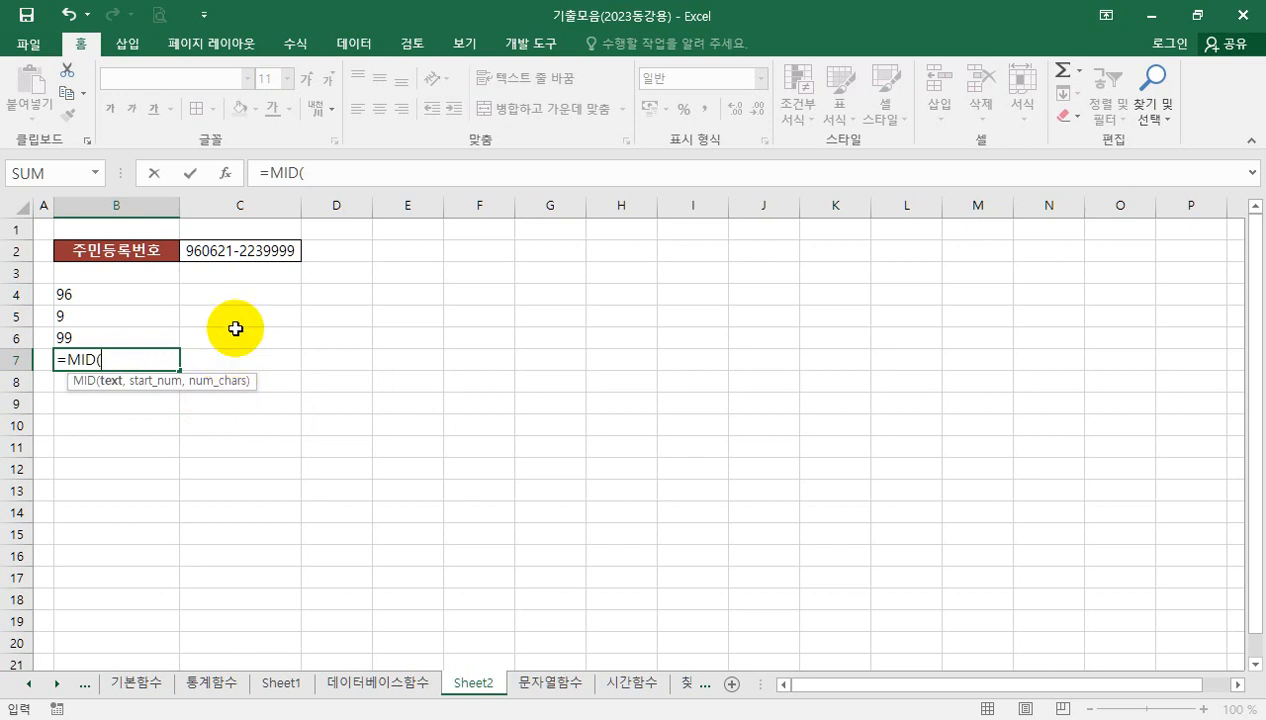
left_click(237, 250)
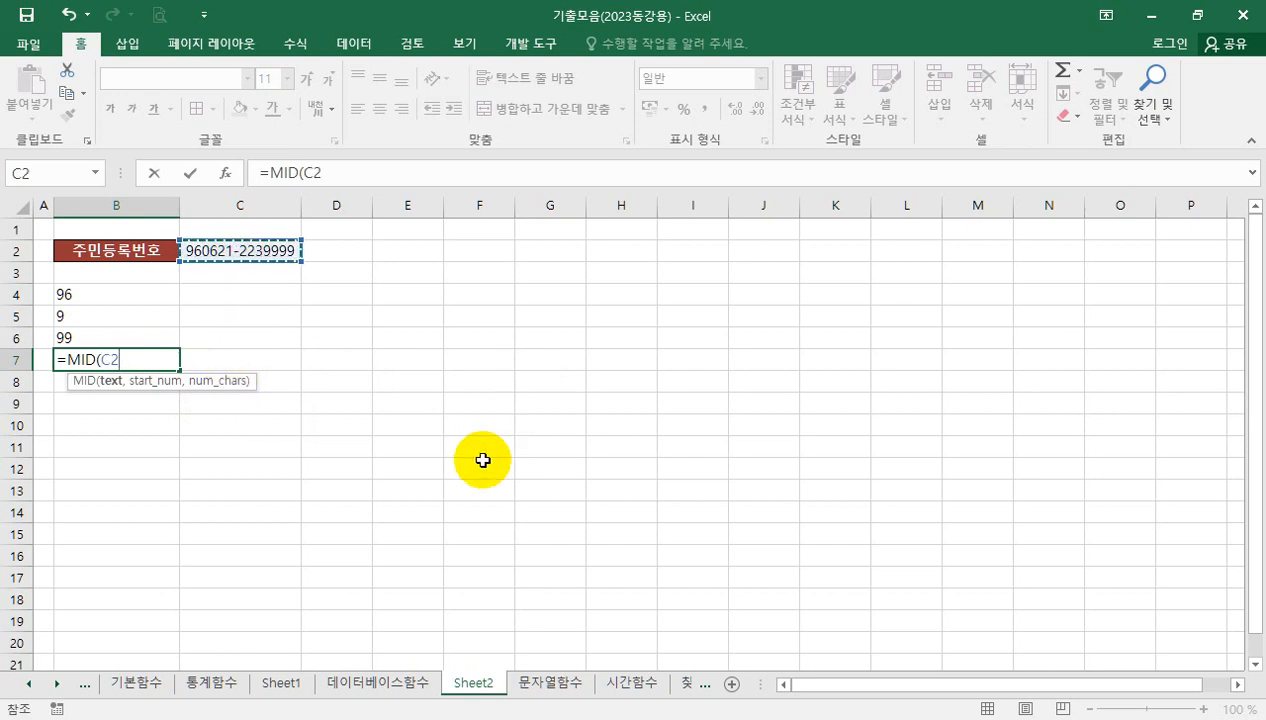
type(",")
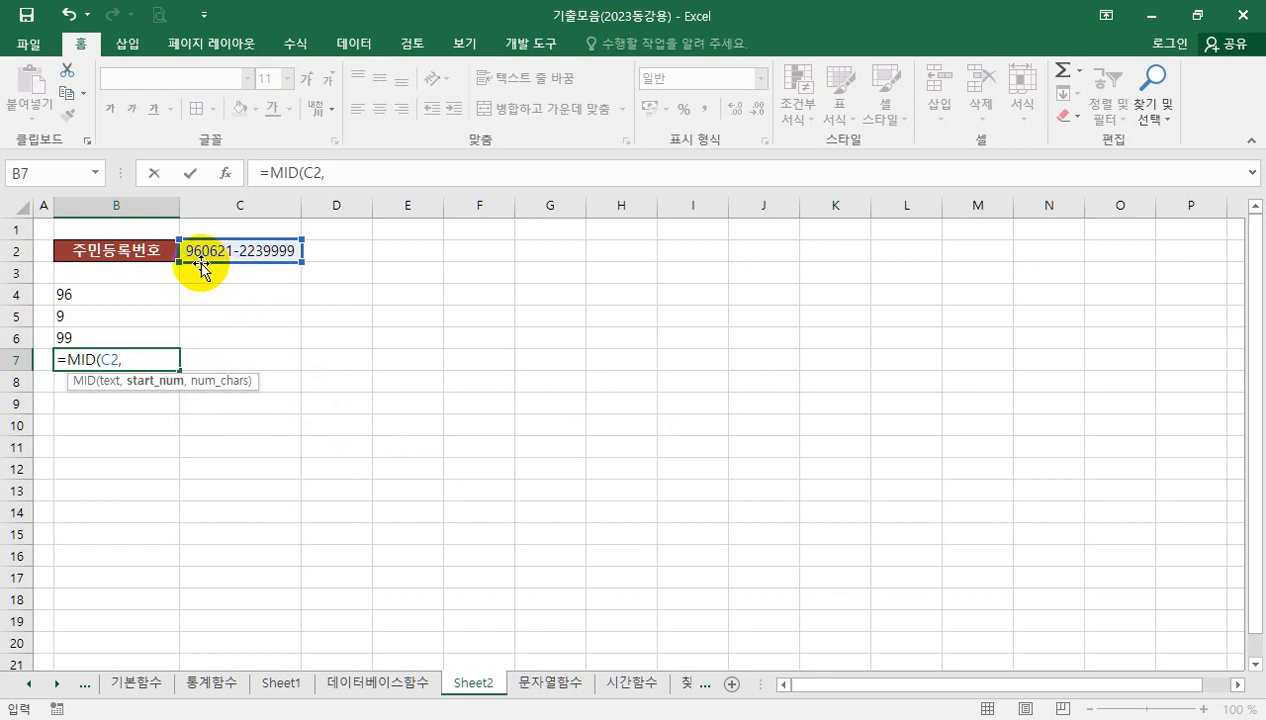
type("3")
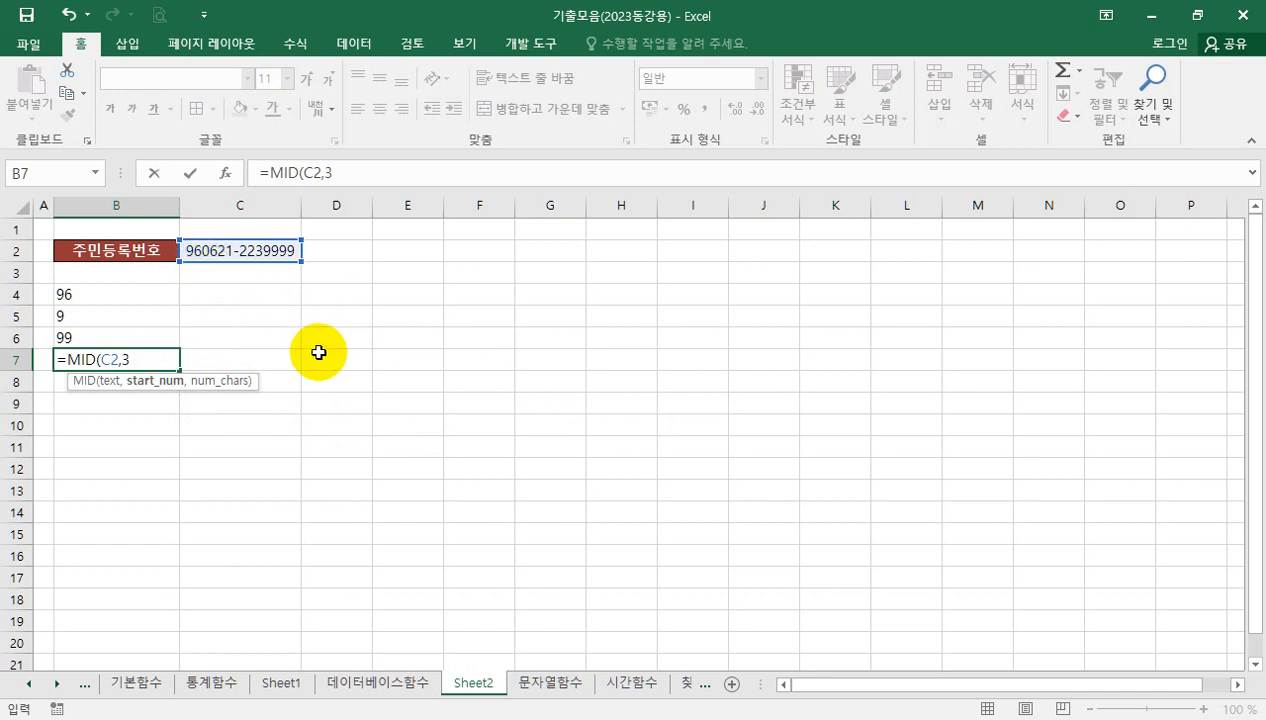
type(",2")
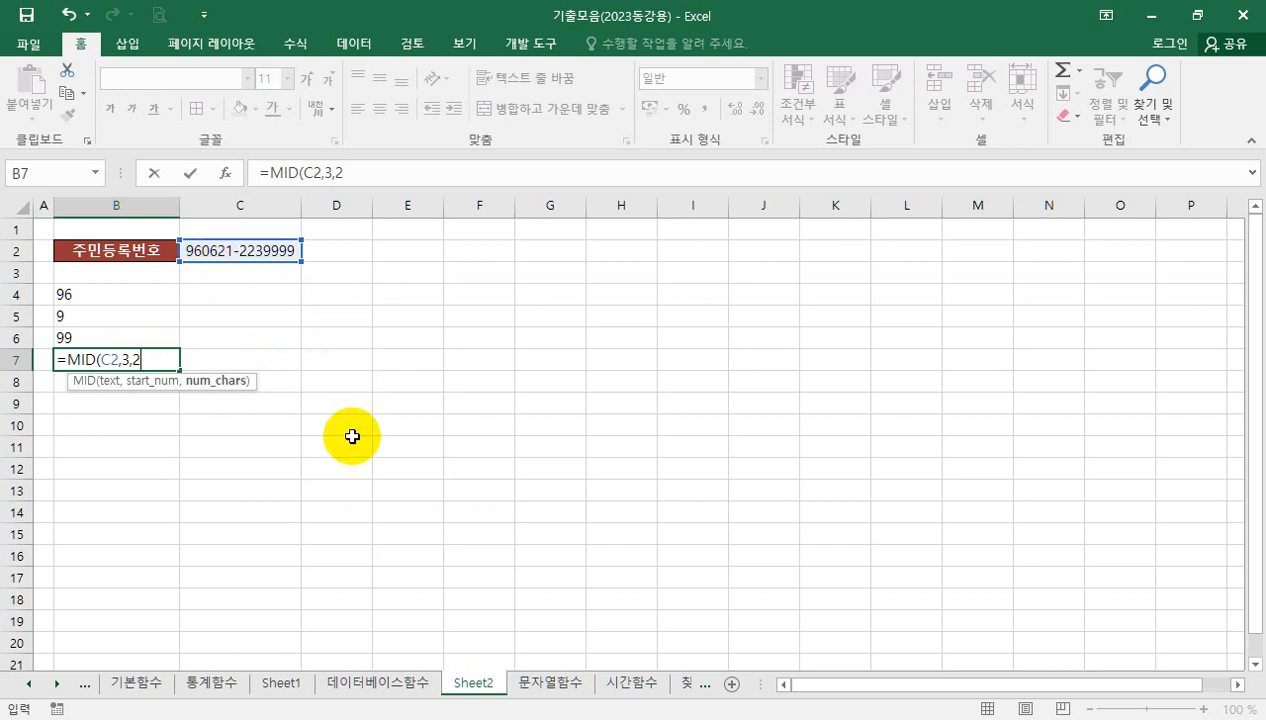
key("Return")
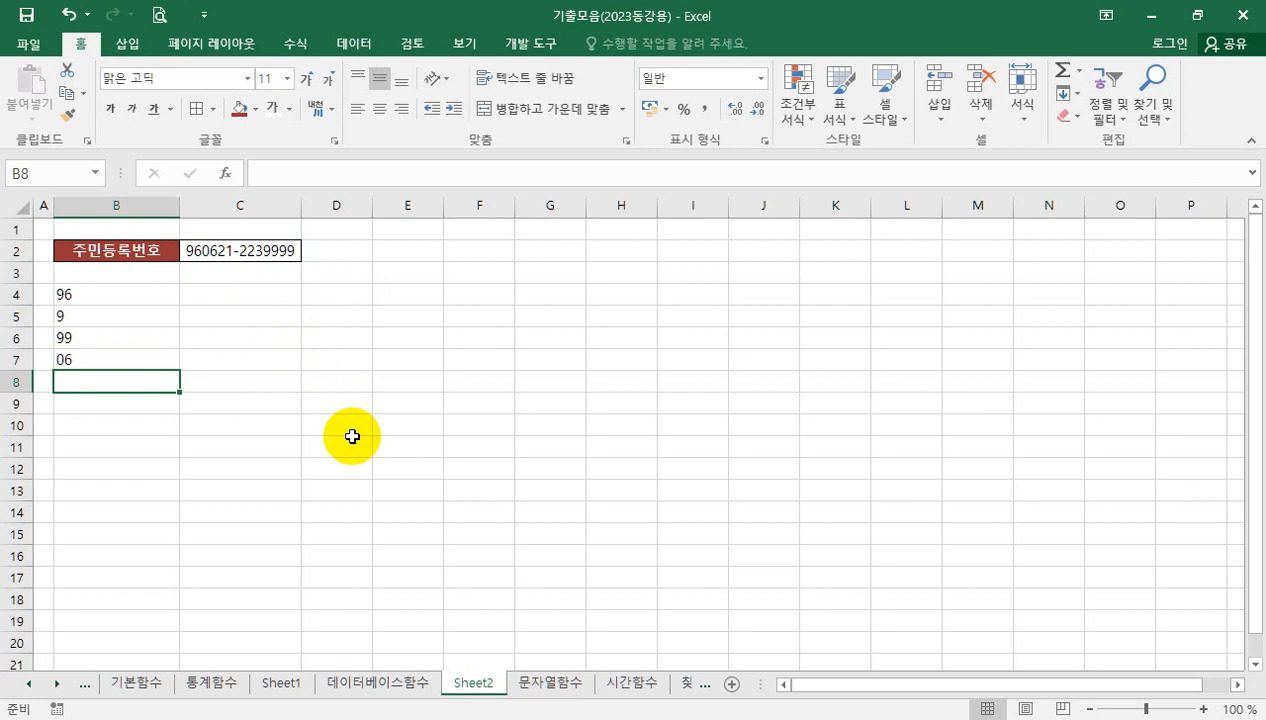
Step: On the 문자열함수 sheet, enter =RIGHT(C6,2) in cell E6 of [표1] to extract the model name's last two characters
left_click(550, 684)
scroll(537, 514, "up", 15)
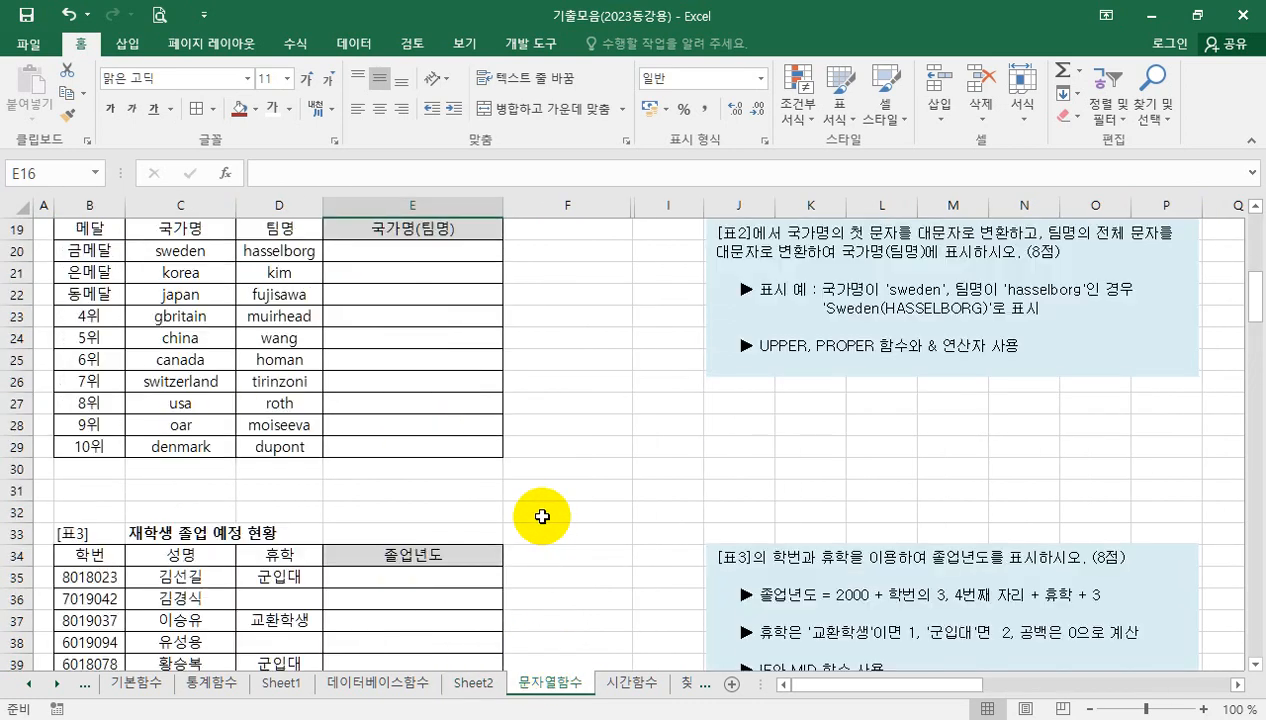
left_click(413, 337)
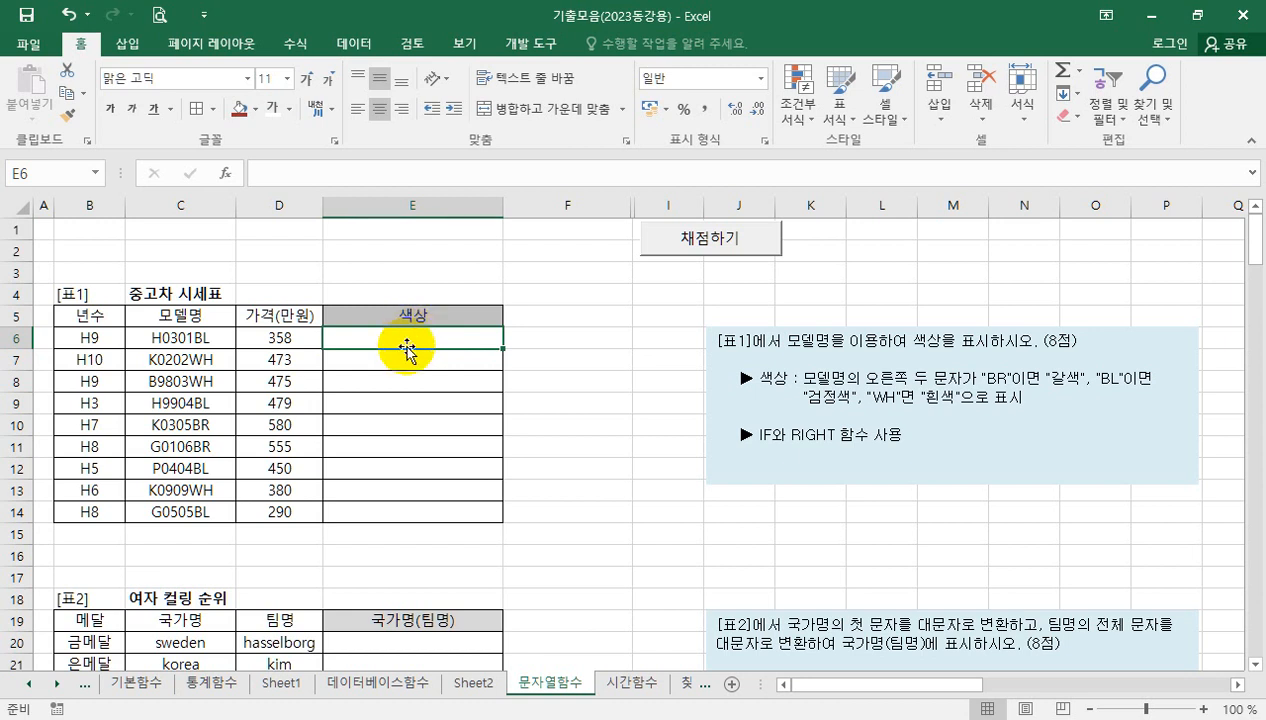
type("=")
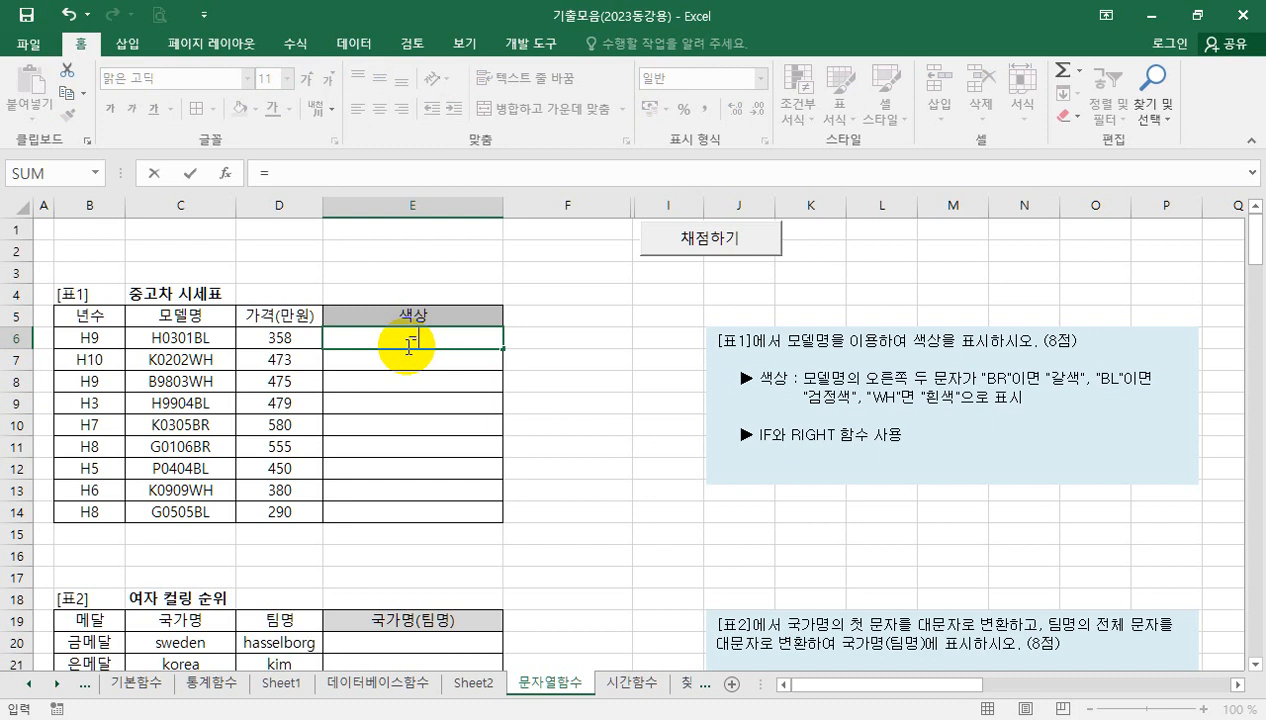
type("ri")
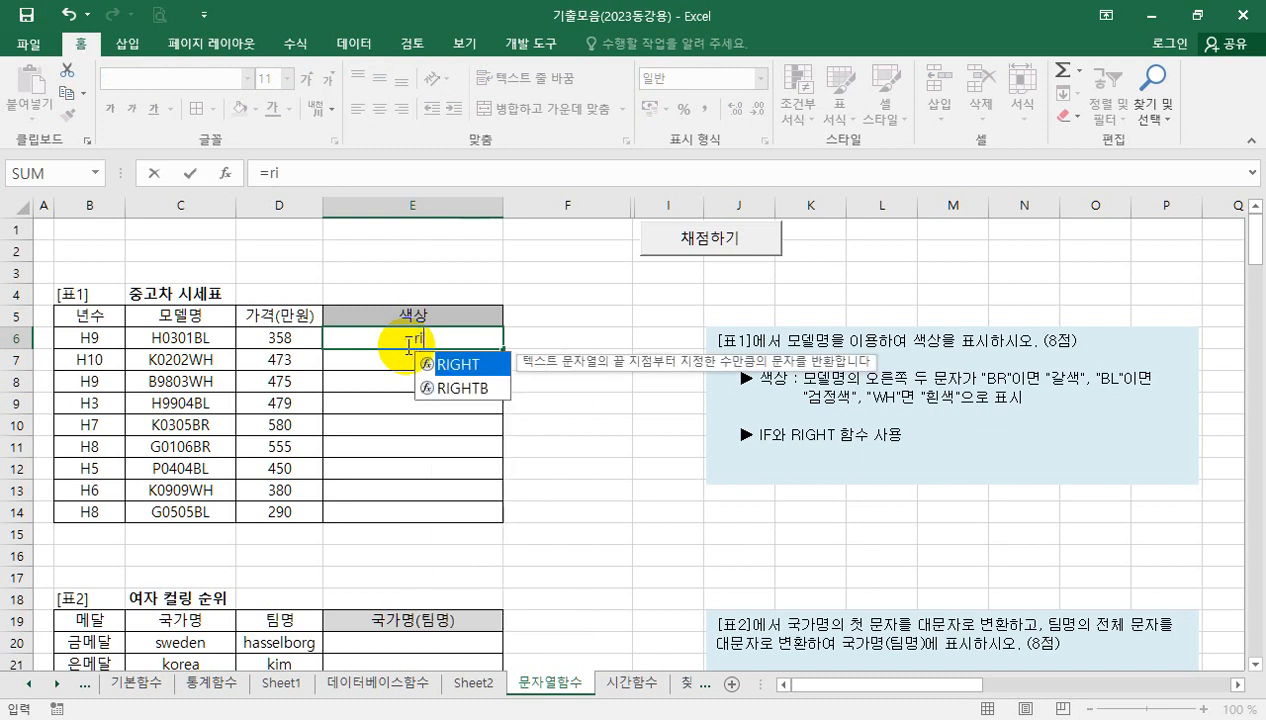
key("Tab")
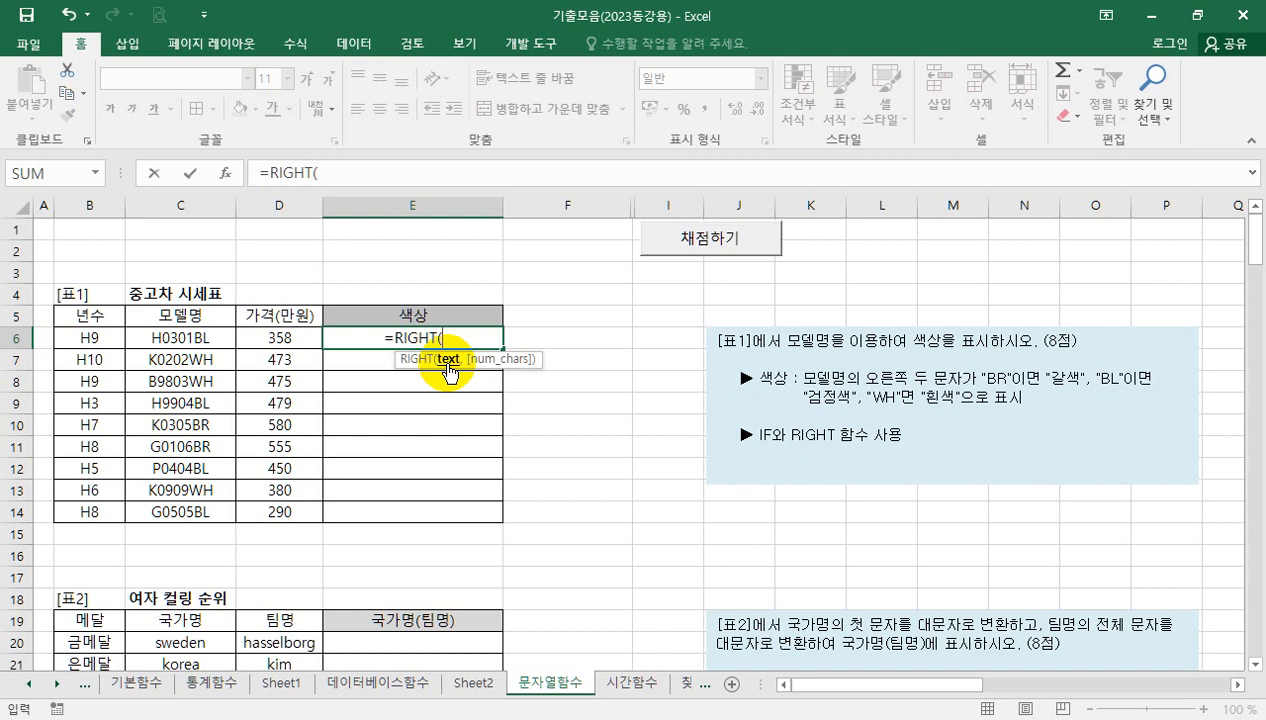
left_click(201, 339)
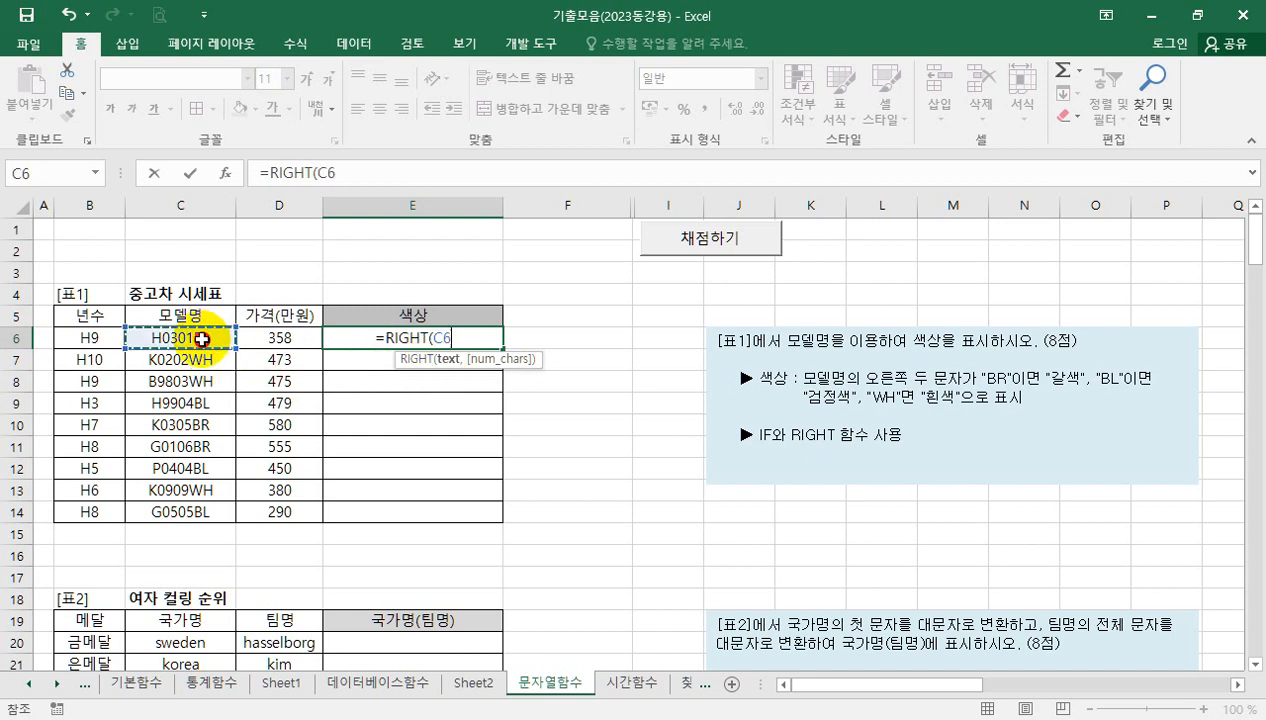
type(",")
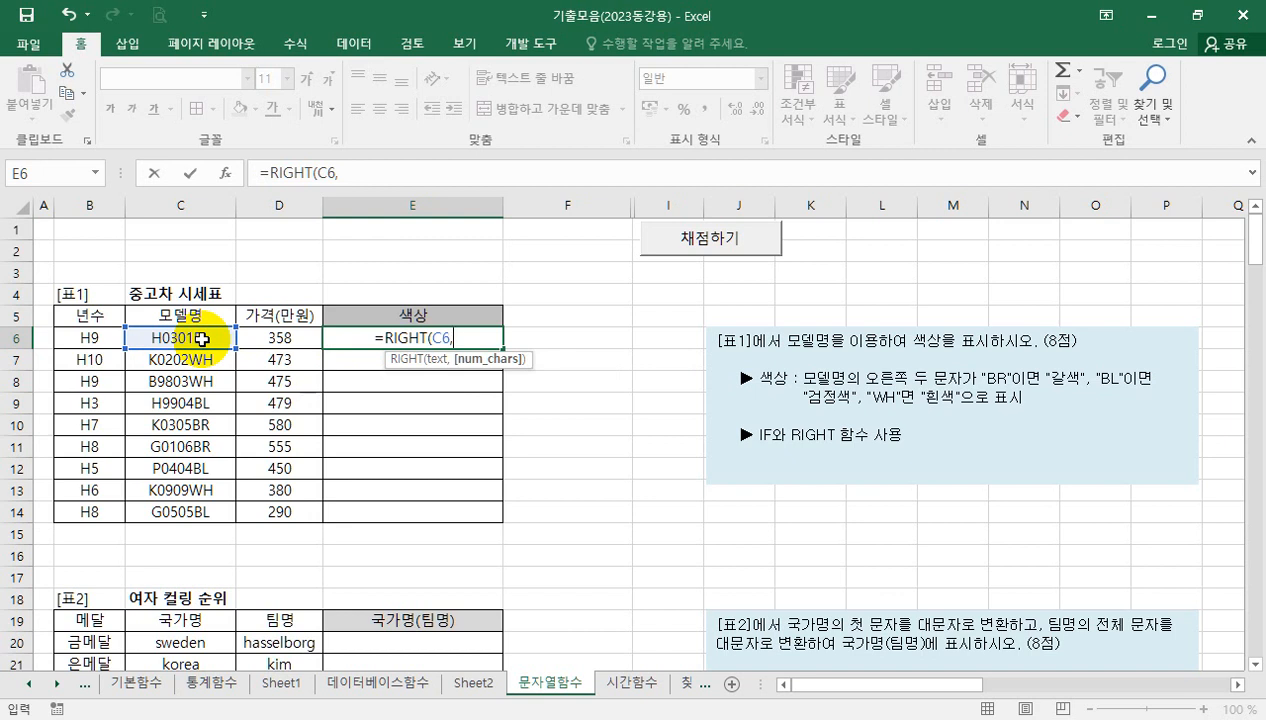
type("2")
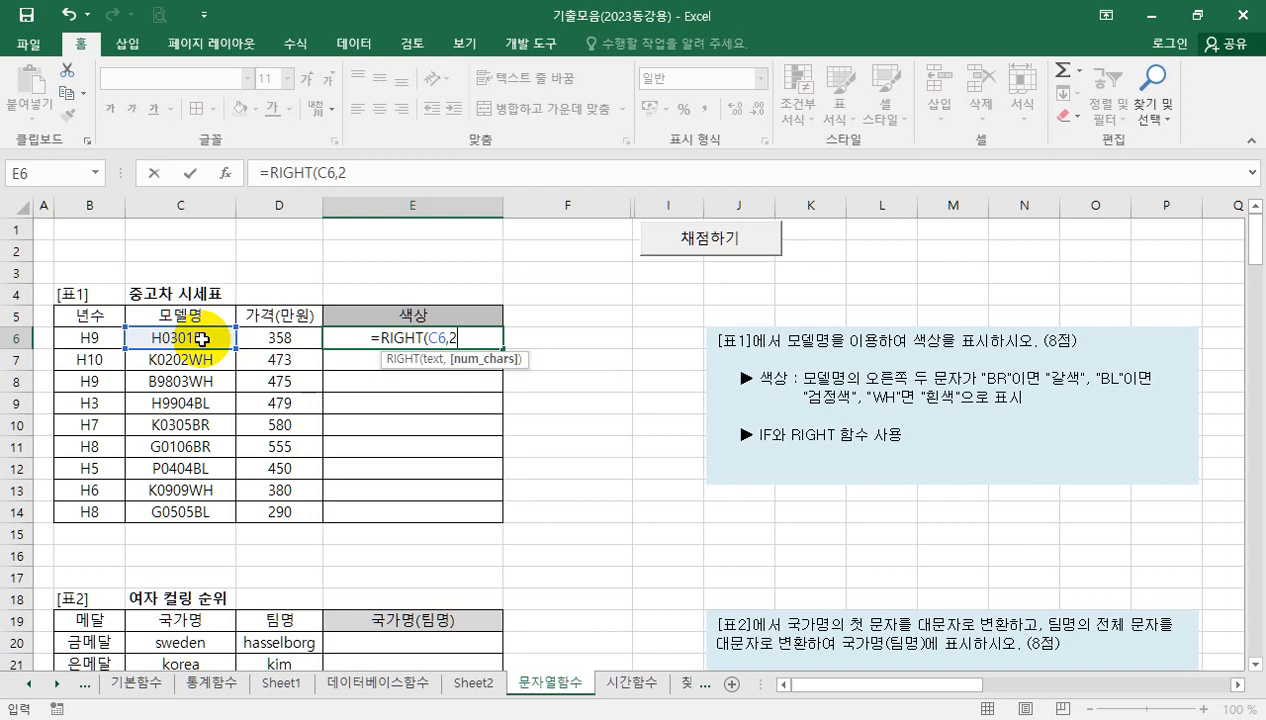
key("Return")
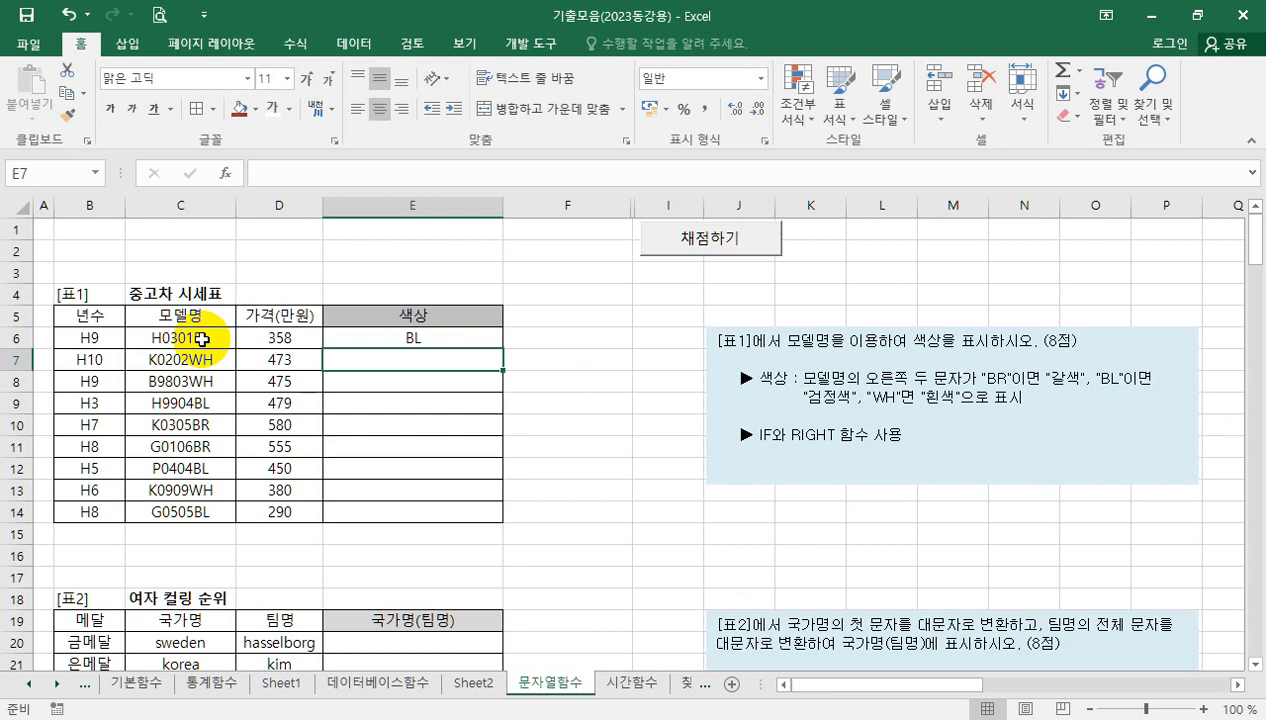
Step: Extend the formula in E6 to =RIGHT(C6,2)="BR" to test the model name's last two characters
left_click(444, 339)
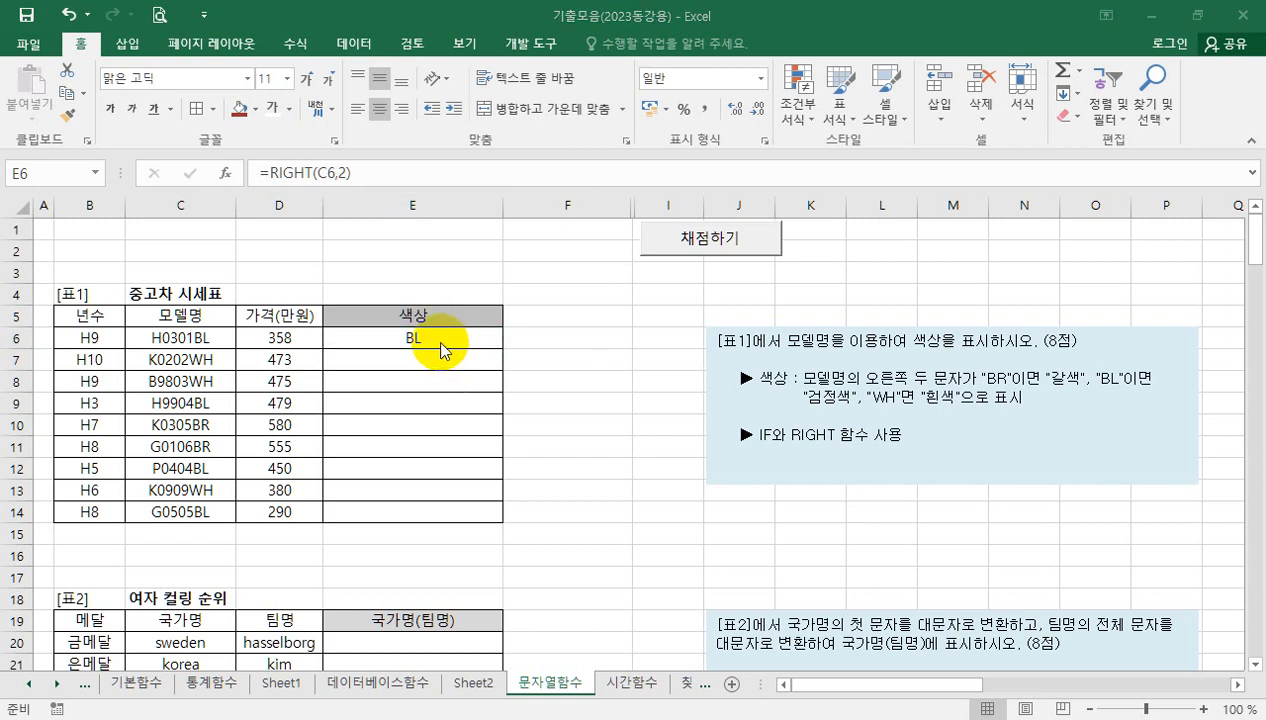
left_click(386, 172)
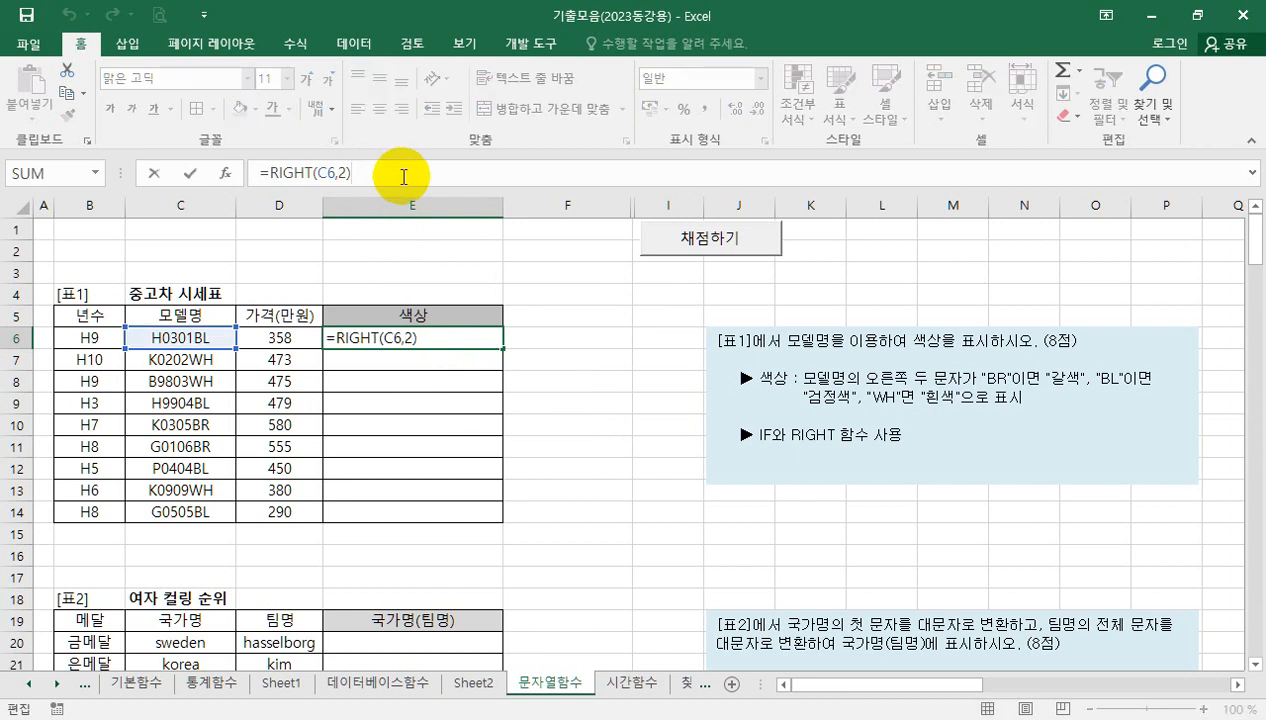
type("=")
type("\"B")
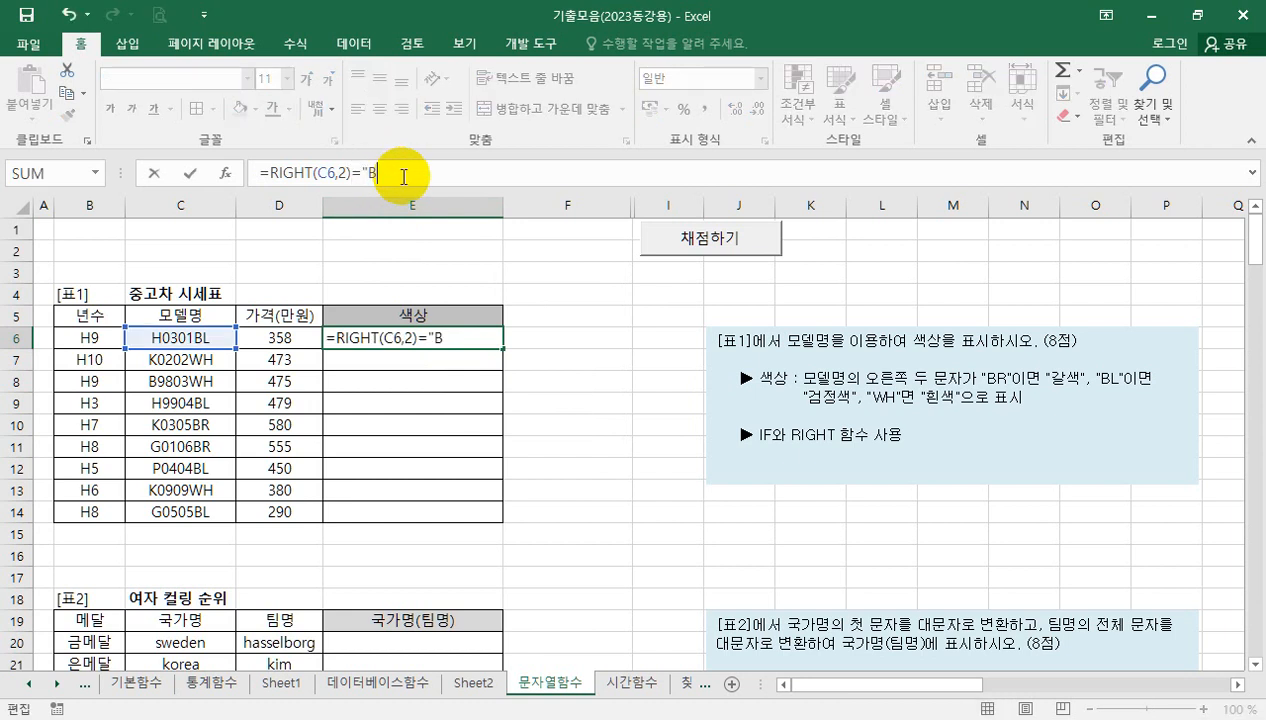
type("R\"")
key("Return")
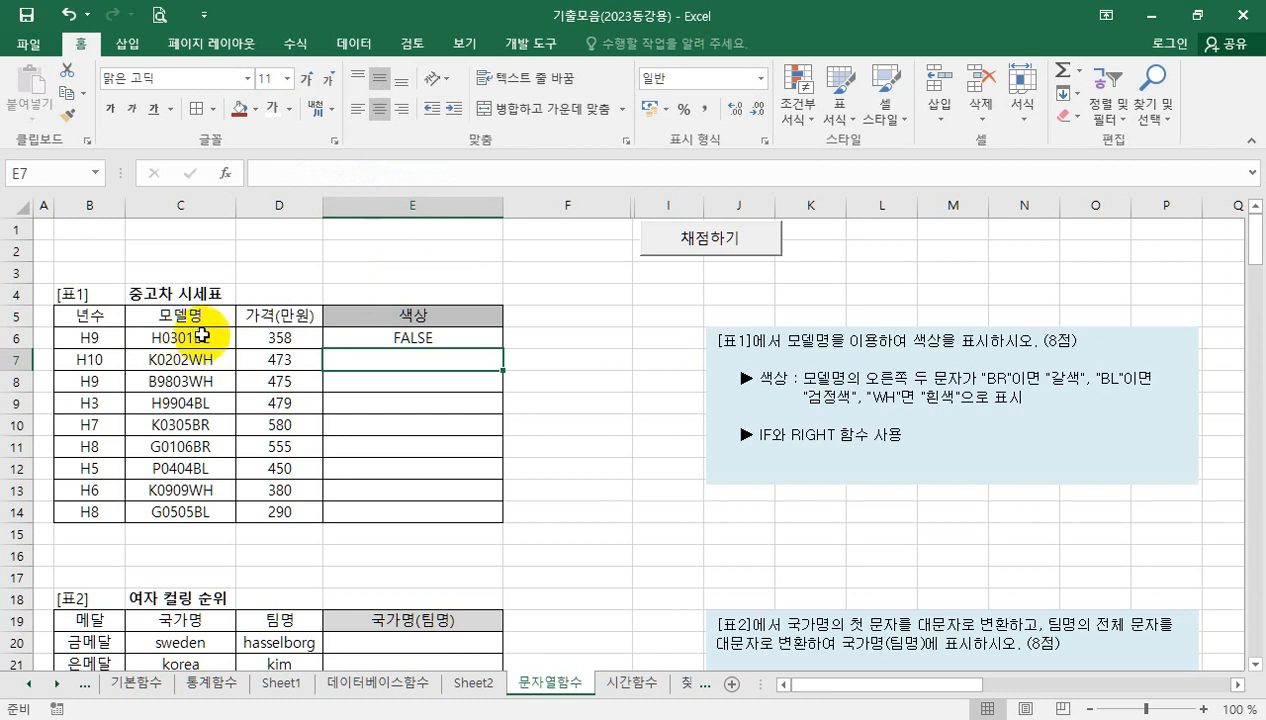
Step: Wrap the comparison in E6 in an IF function that returns "갈색" when it is true
left_click(408, 339)
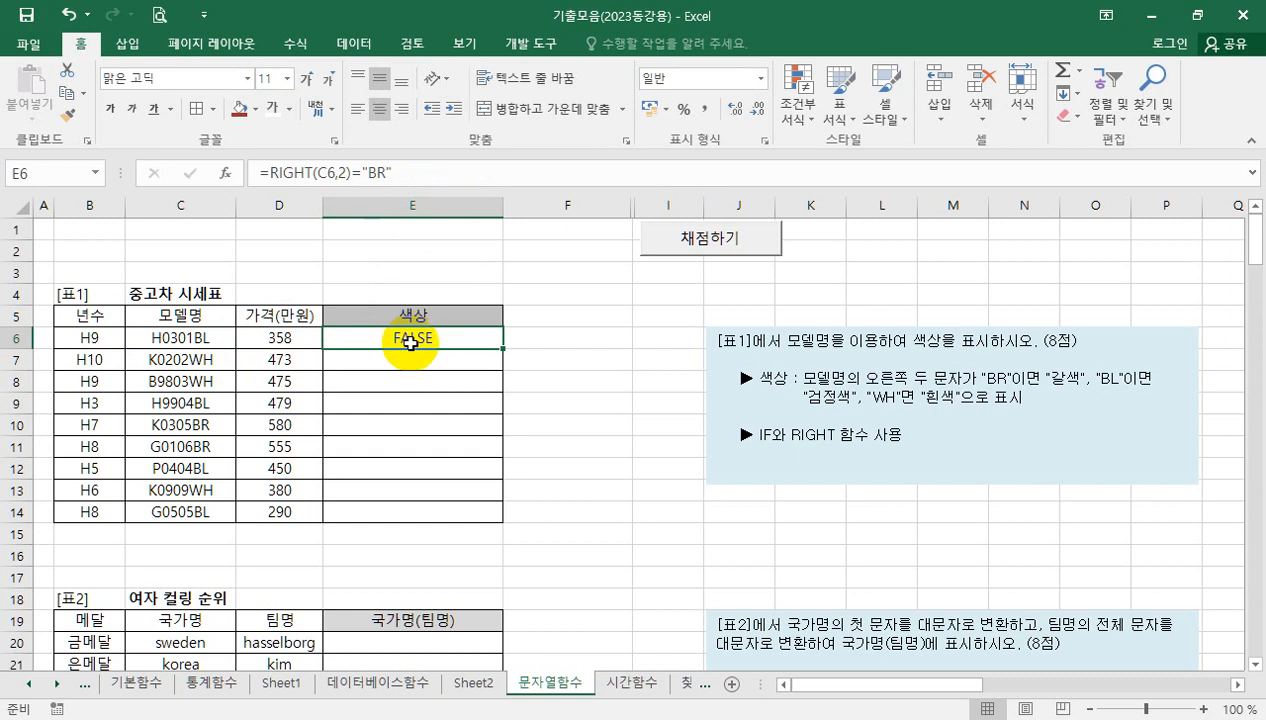
left_click(272, 175)
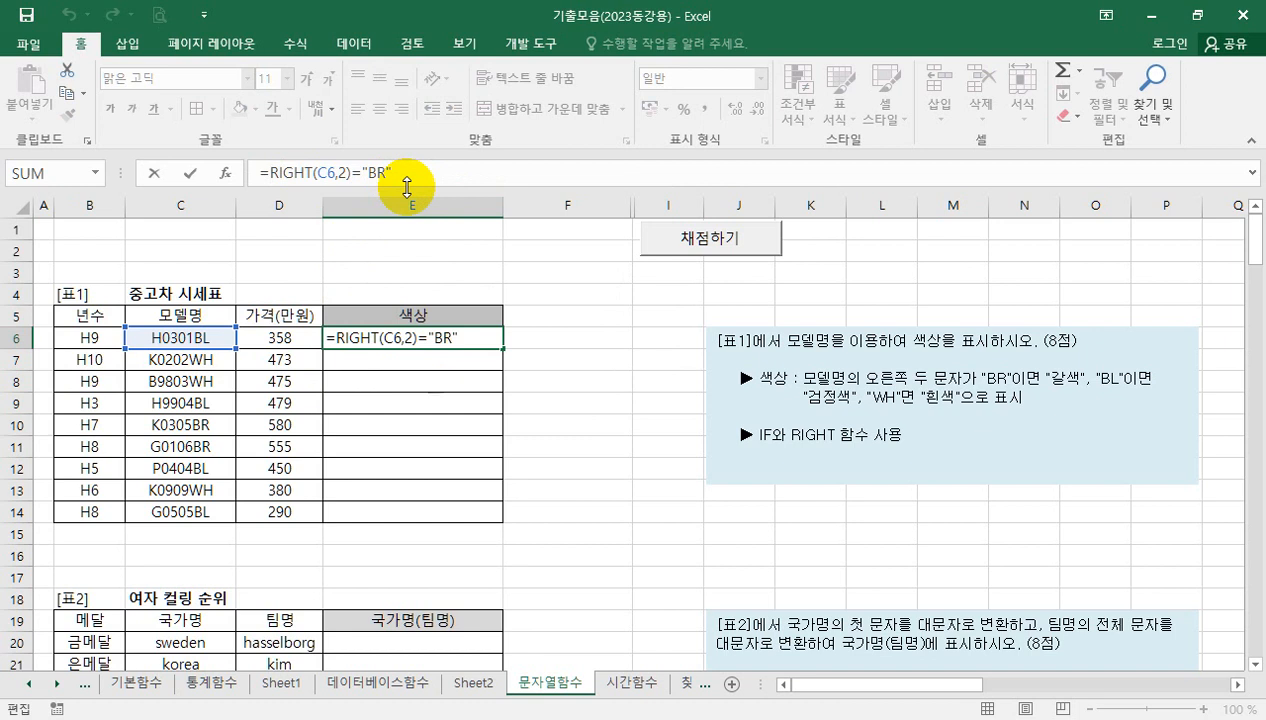
type("IF(")
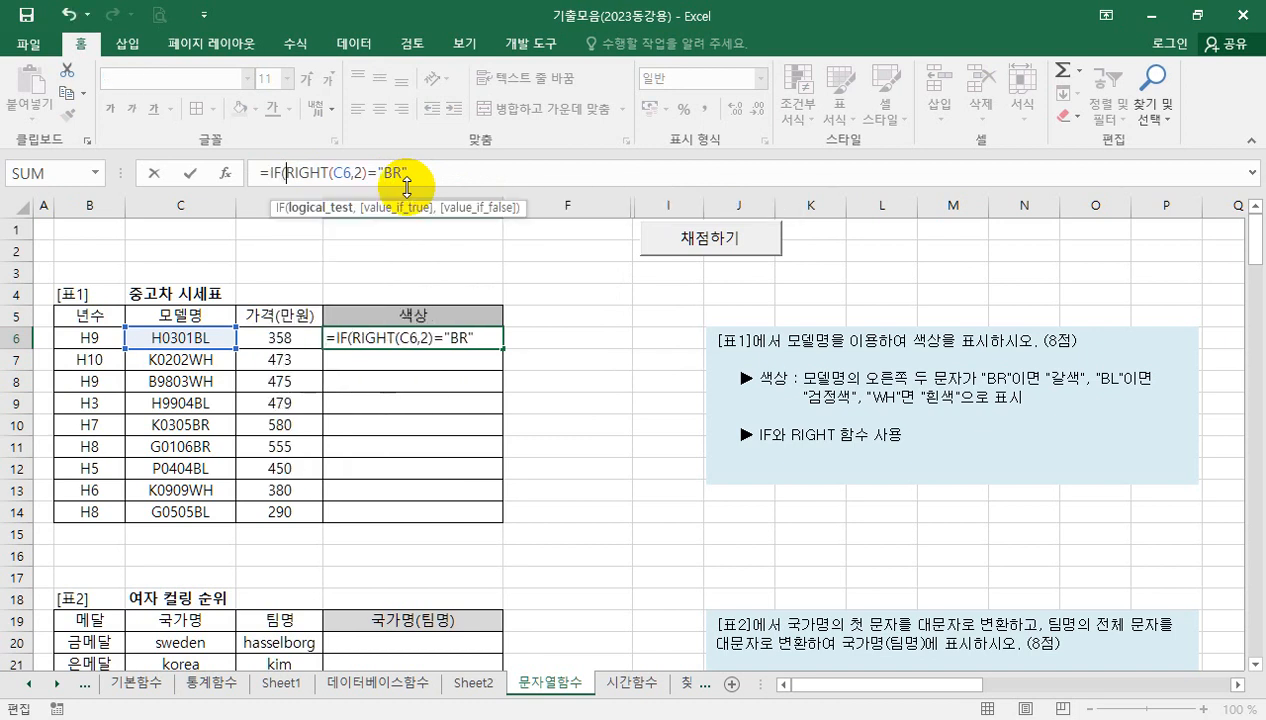
type("RIGHT(C6,2)=\"BR\",\"갈")
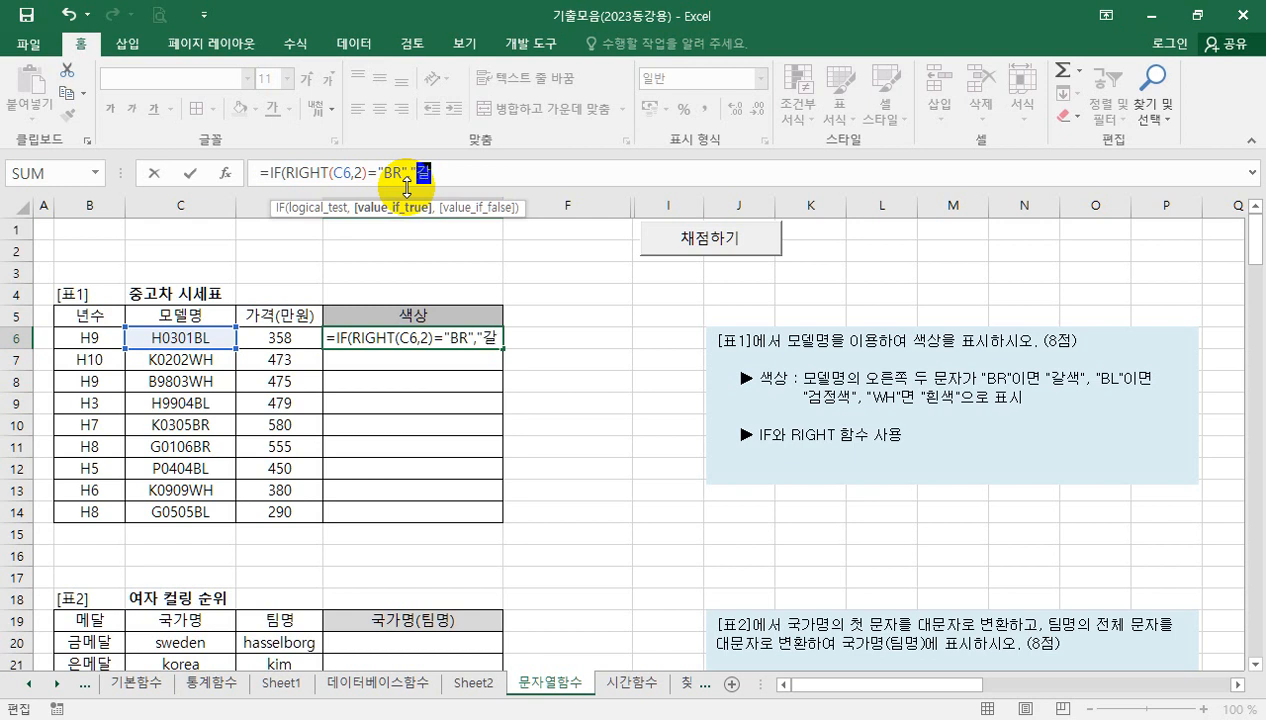
type("색\",")
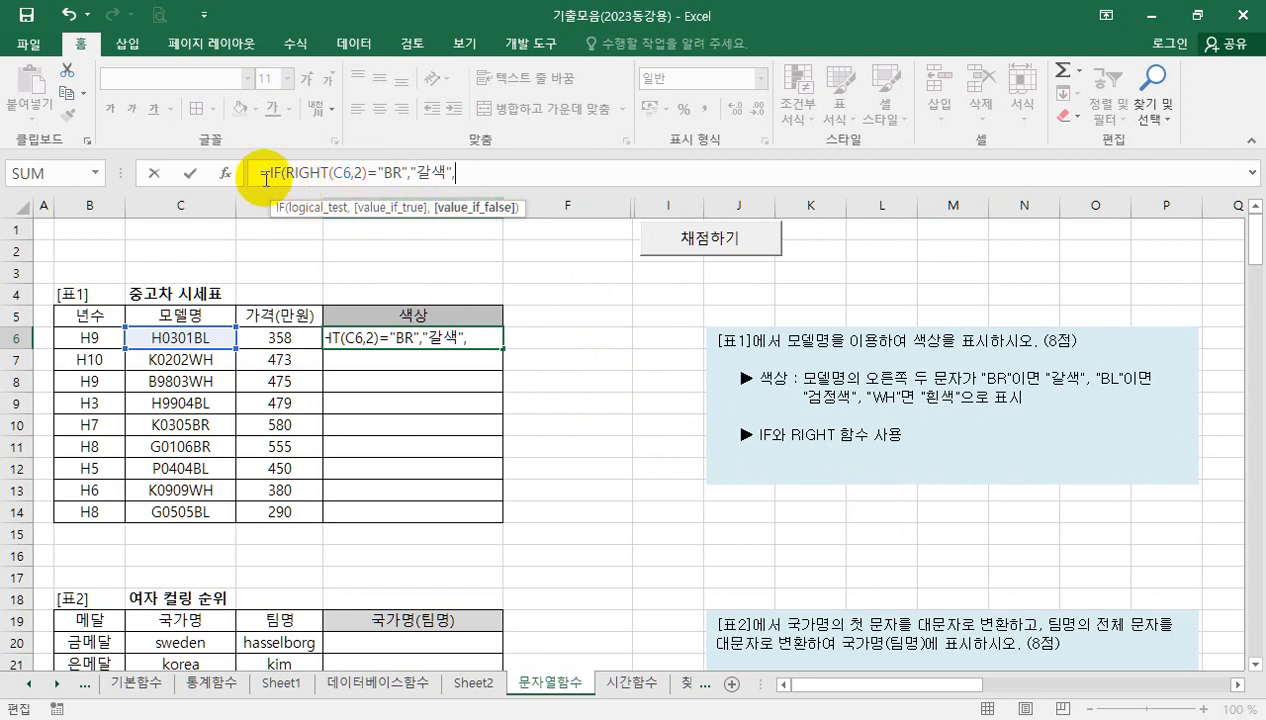
Step: Duplicate IF(RIGHT(C6,2)="BR","갈색", within the E6 formula as the first IF's false argument
left_click_drag(268, 174, 551, 175)
key("ctrl+c")
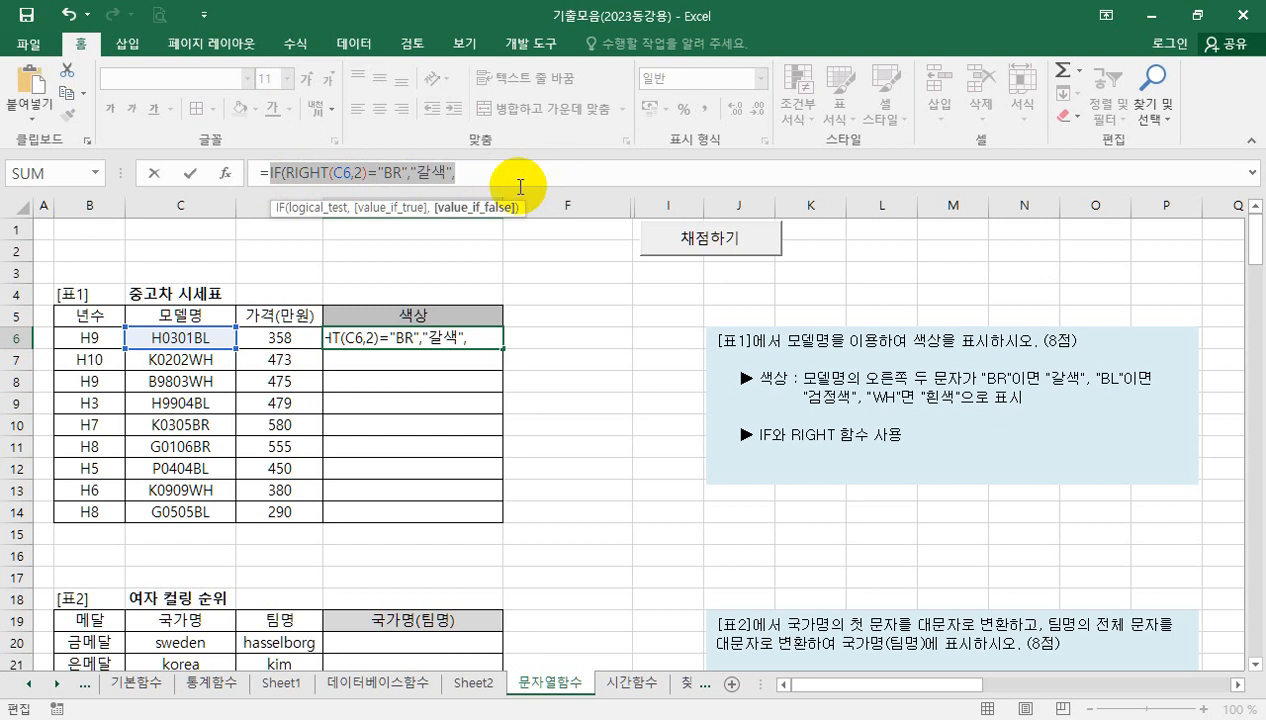
left_click(512, 175)
key("ctrl+v")
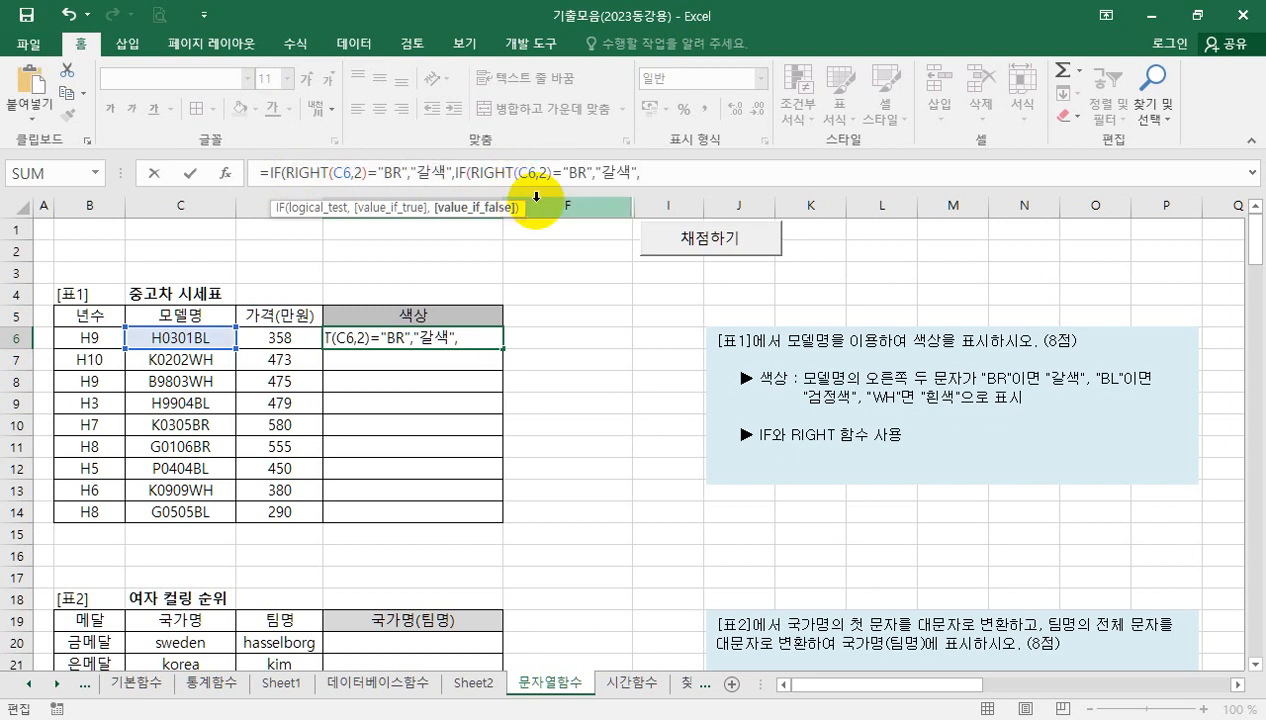
Step: Change the nested IF in E6 to compare with "BL" and return "검정색"
left_click(577, 179)
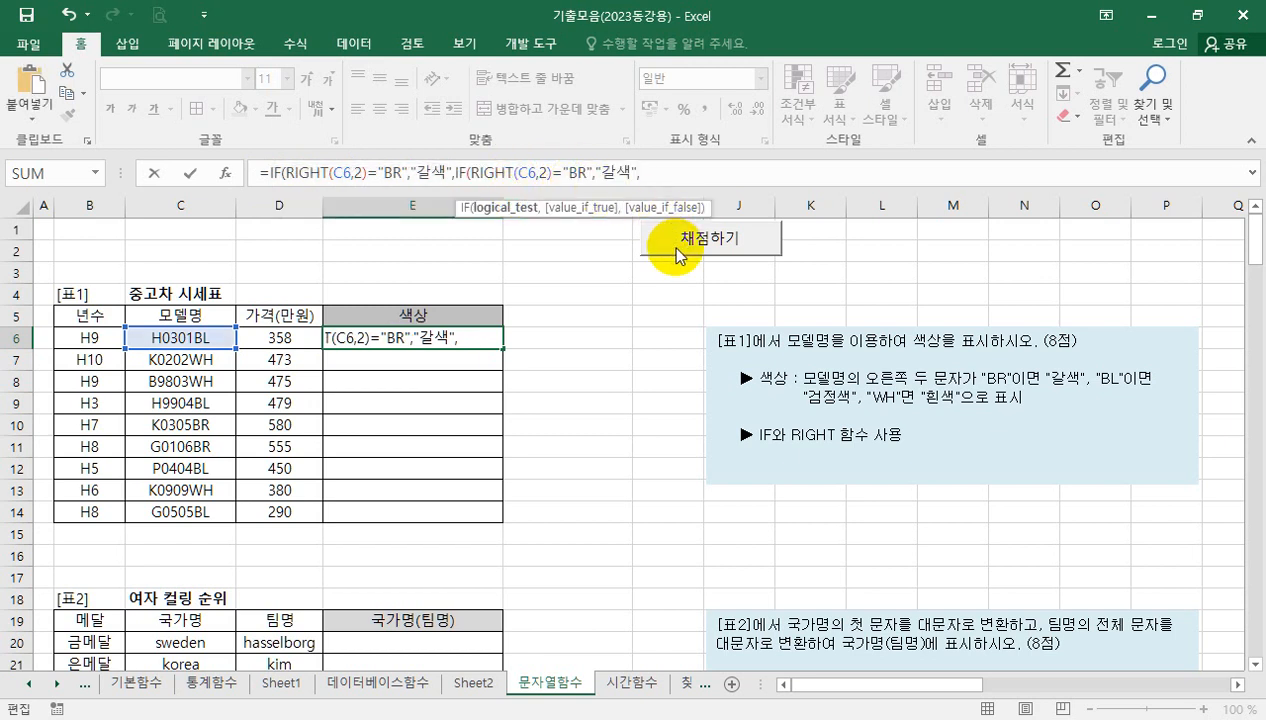
key("Delete")
type("L")
key("Right")
key("Right")
key("Right")
key("shift+Right")
type("rjaw")
key("BackSpace")
key("BackSpace")
key("BackSpace")
key("BackSpace")
type("검저")
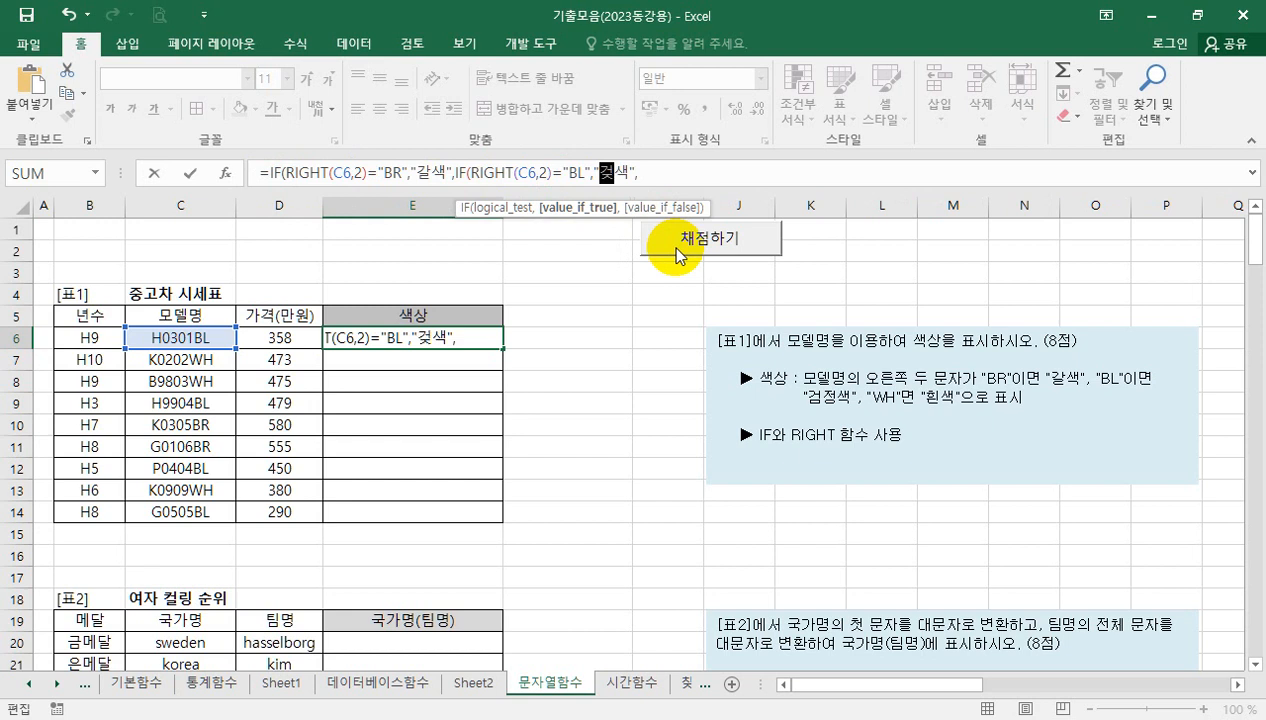
type("ㅇ")
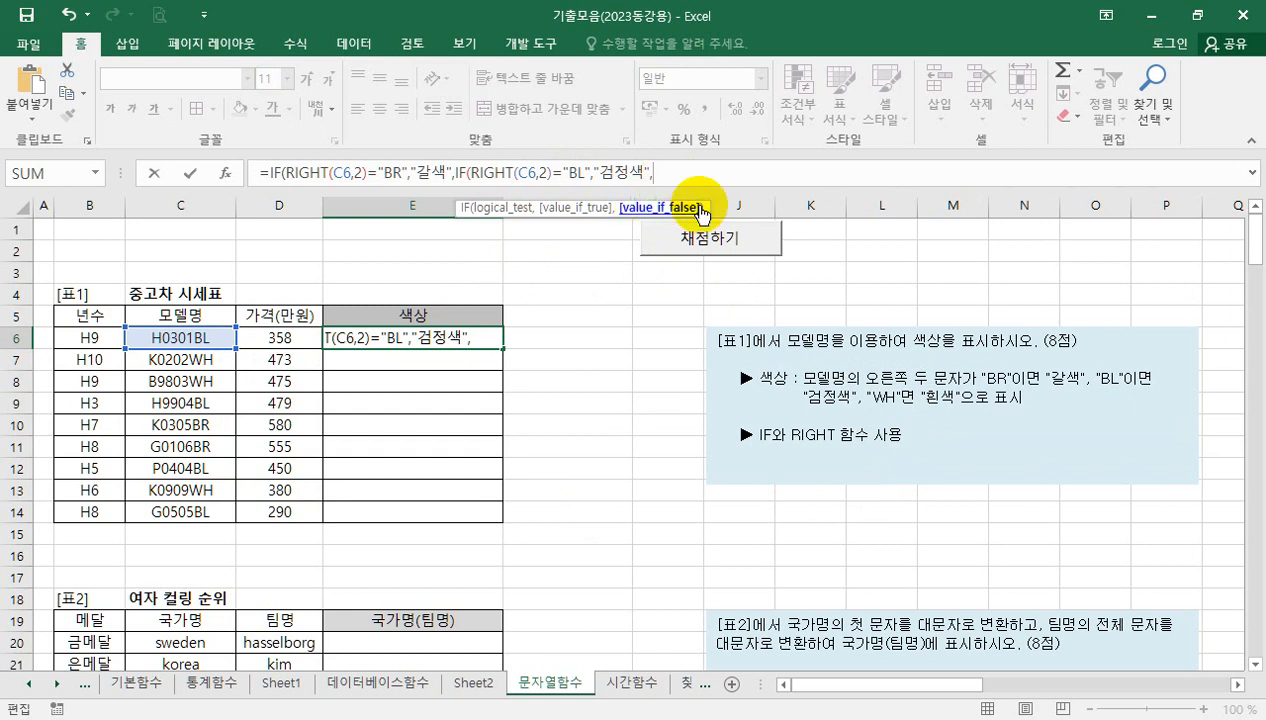
Step: Complete the E6 formula with "흰색" as the final false result and fill it down through E14
type("\"gmls")
key("BackSpace")
key("BackSpace")
key("BackSpace")
key("BackSpace")
type("흰색\"")
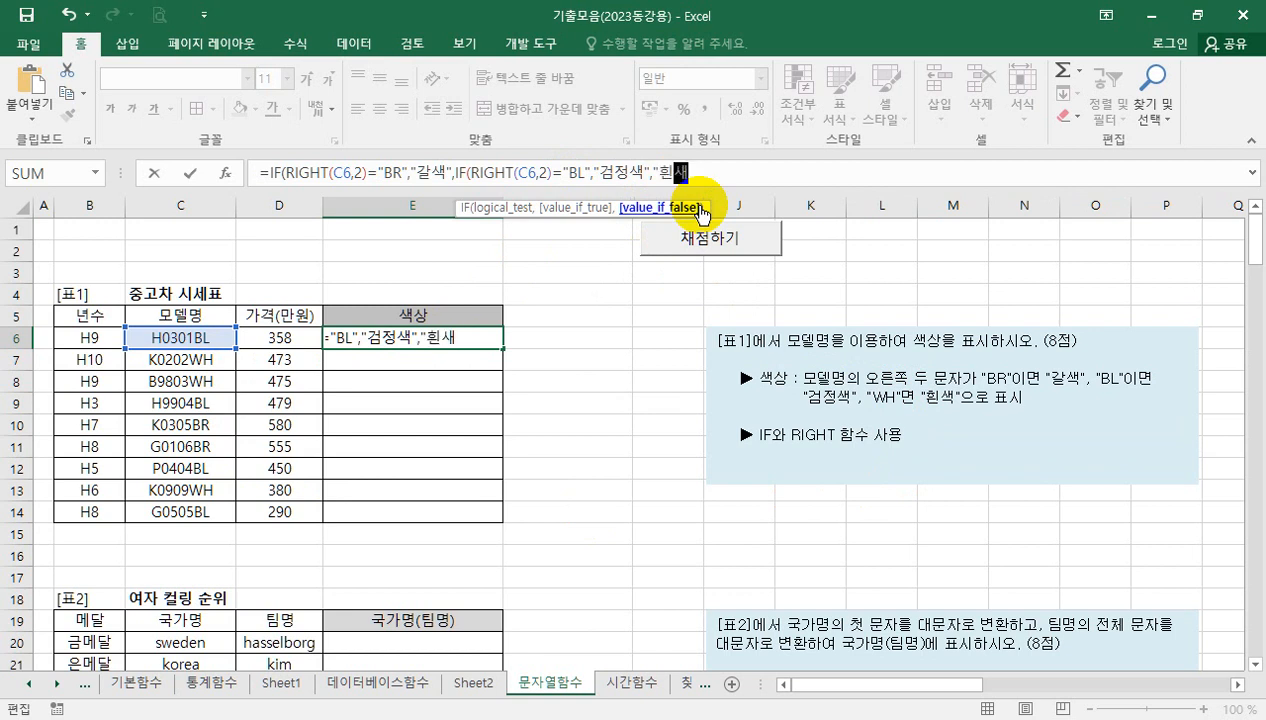
key("Return")
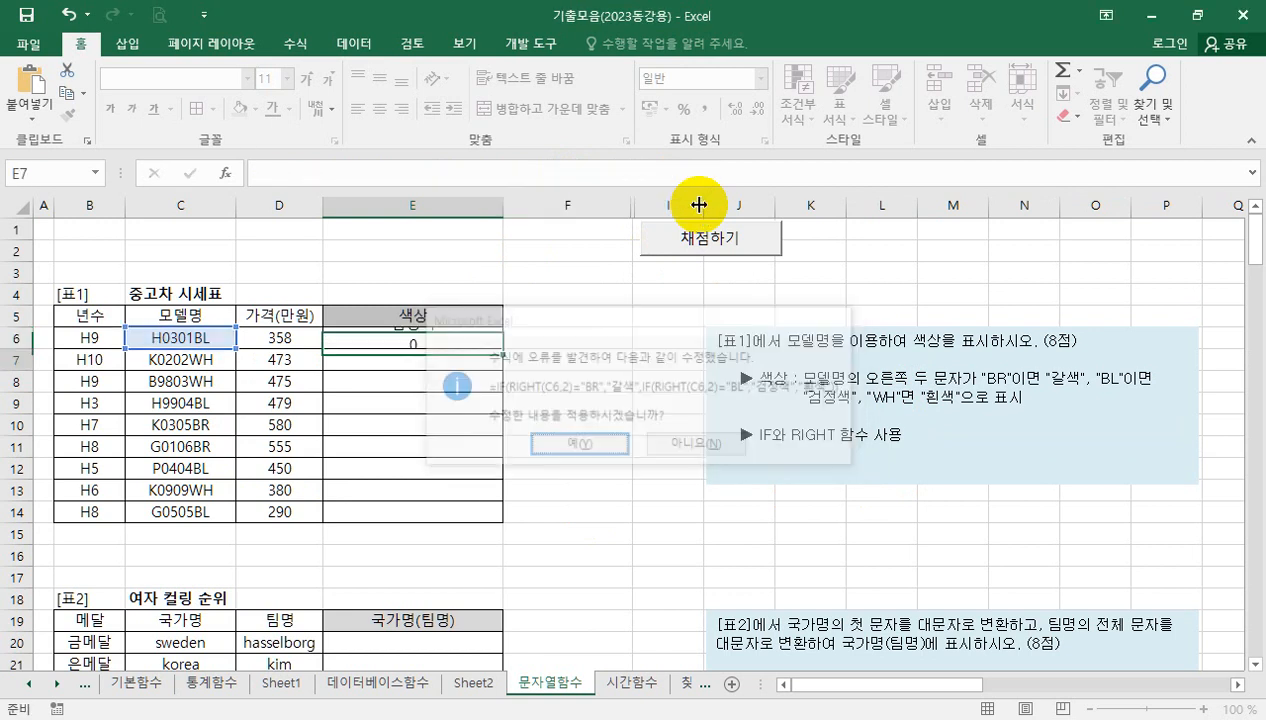
key("Return")
left_click(486, 339)
left_click_drag(501, 348, 492, 514)
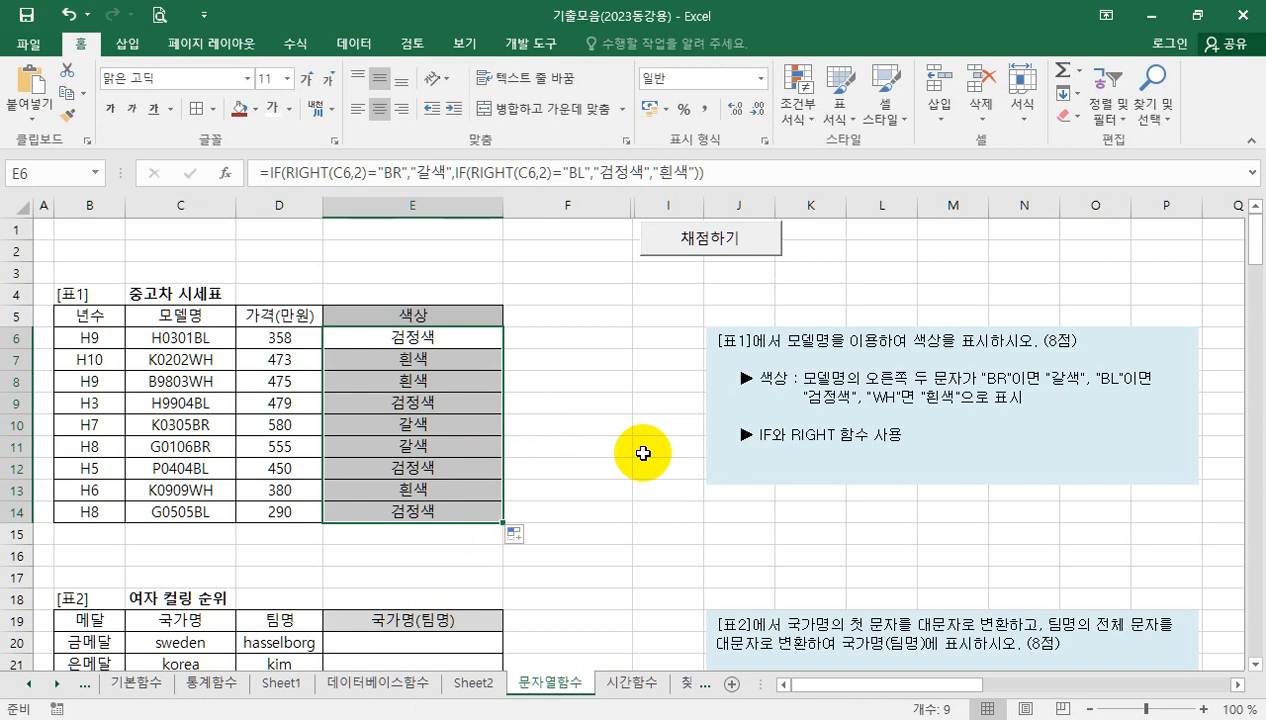
Step: Enter =PROPER(C20) in cell E20 of [표2] to capitalise the country name's first letter
scroll(645, 452, "down", 1)
scroll(645, 452, "down", 3)
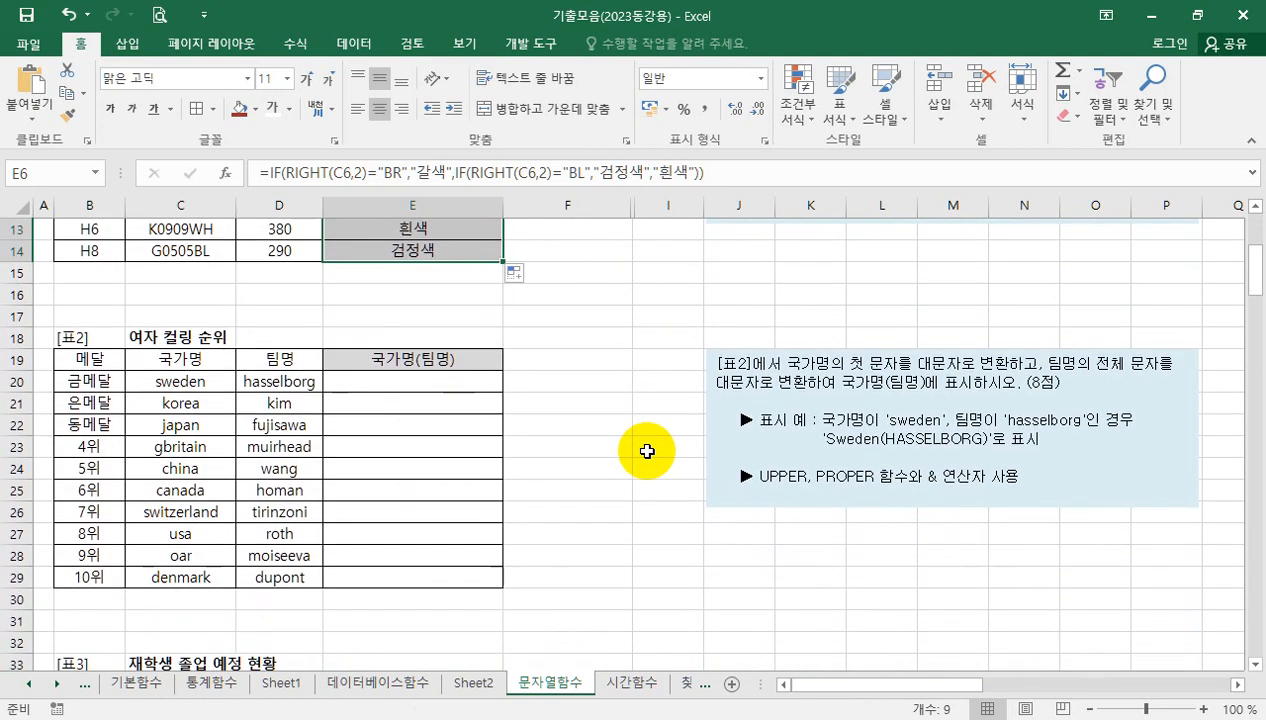
left_click(462, 388)
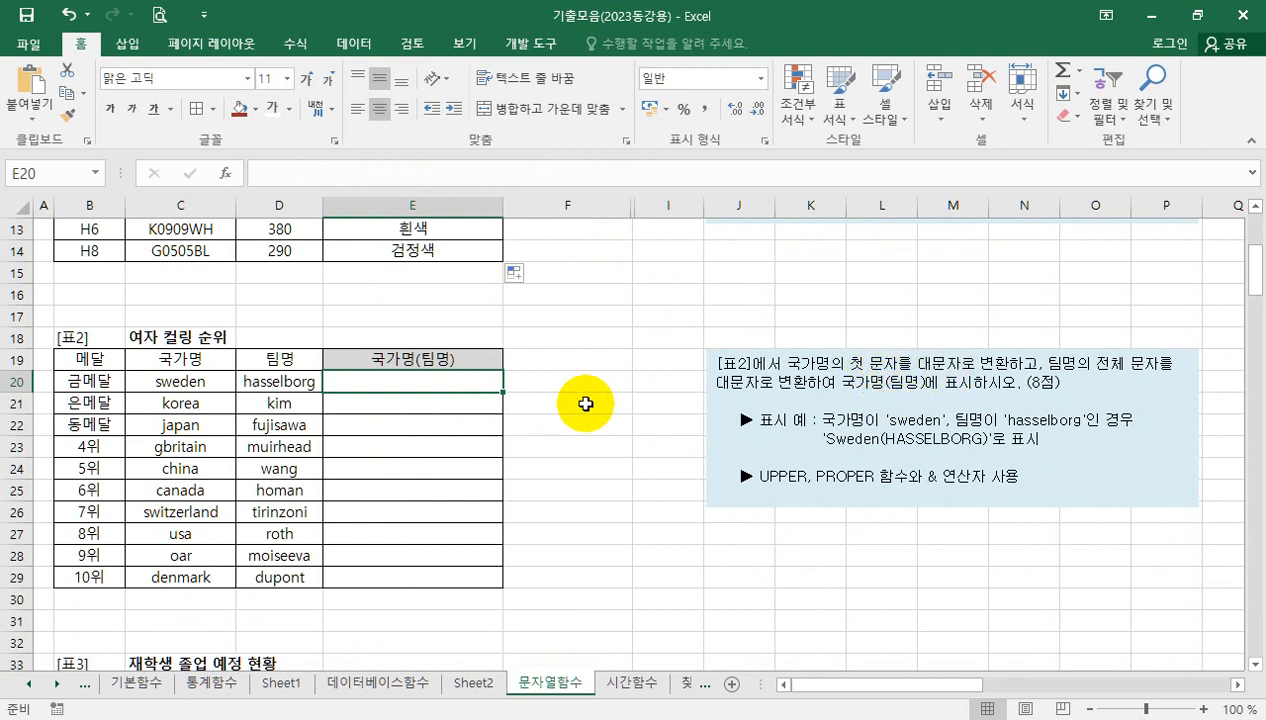
type("=ㅔ")
key("Hangul")
key("BackSpace")
type("up")
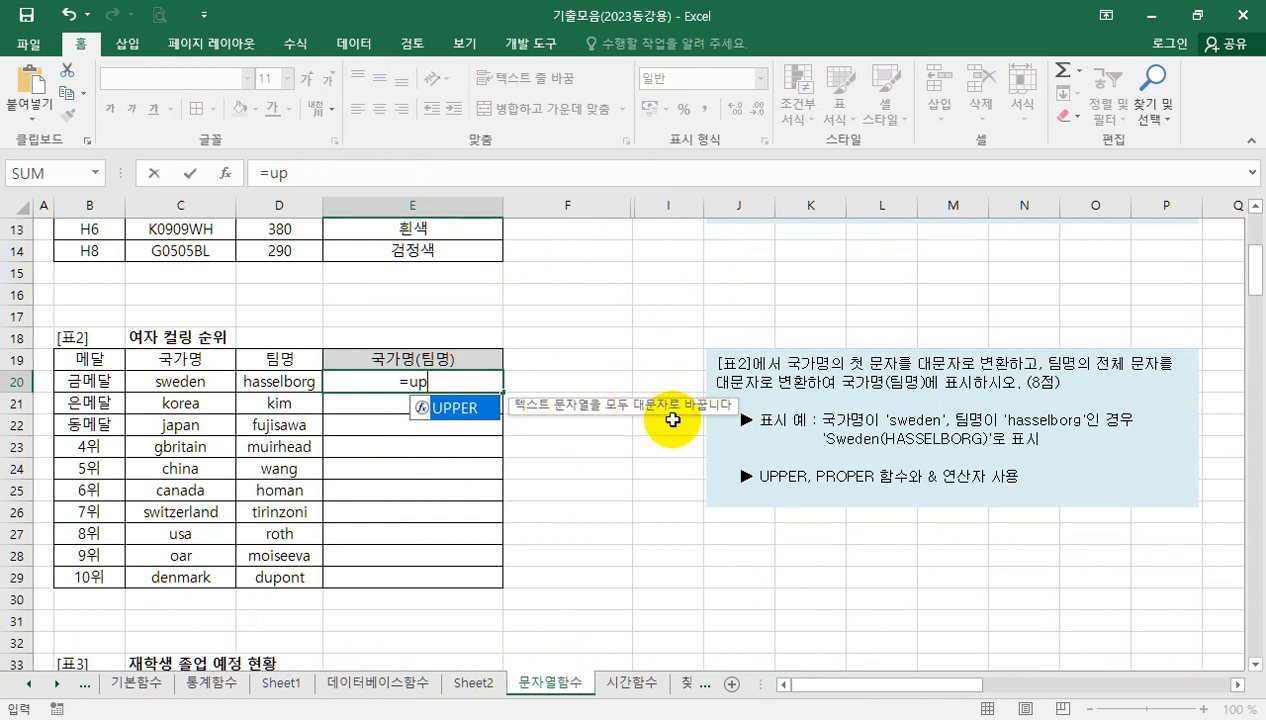
key("BackSpace")
key("BackSpace")
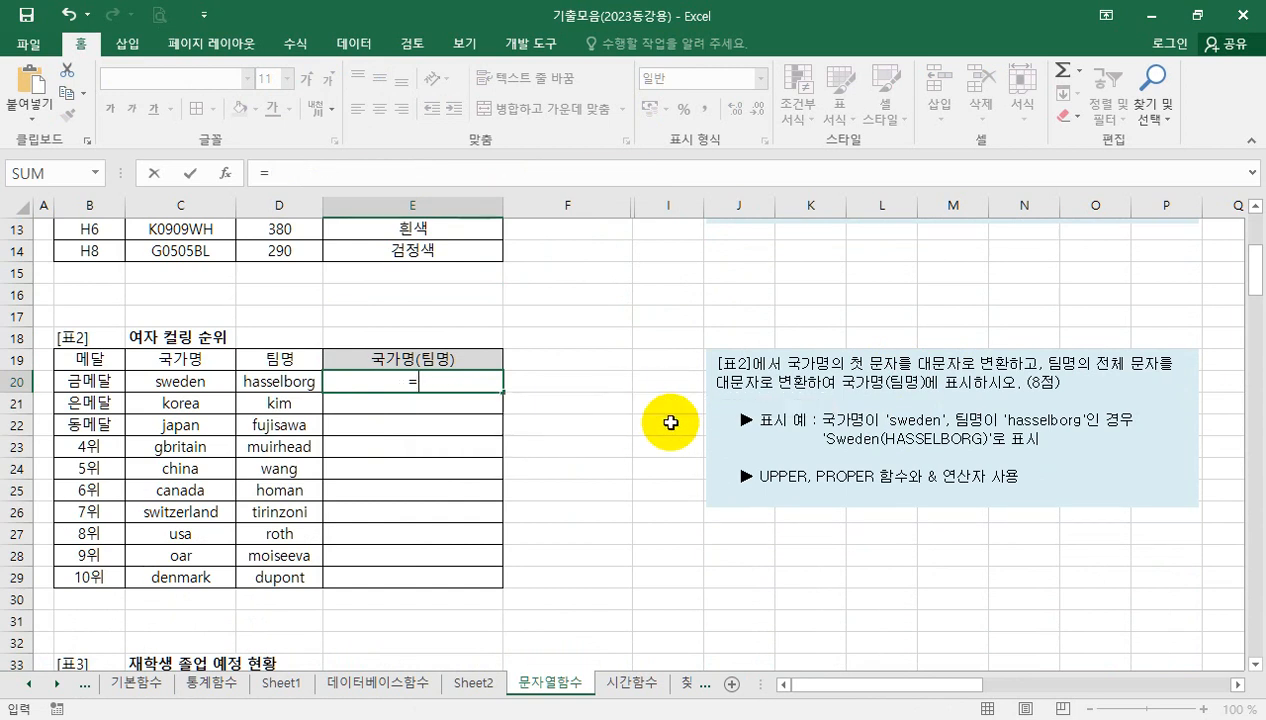
type("pro")
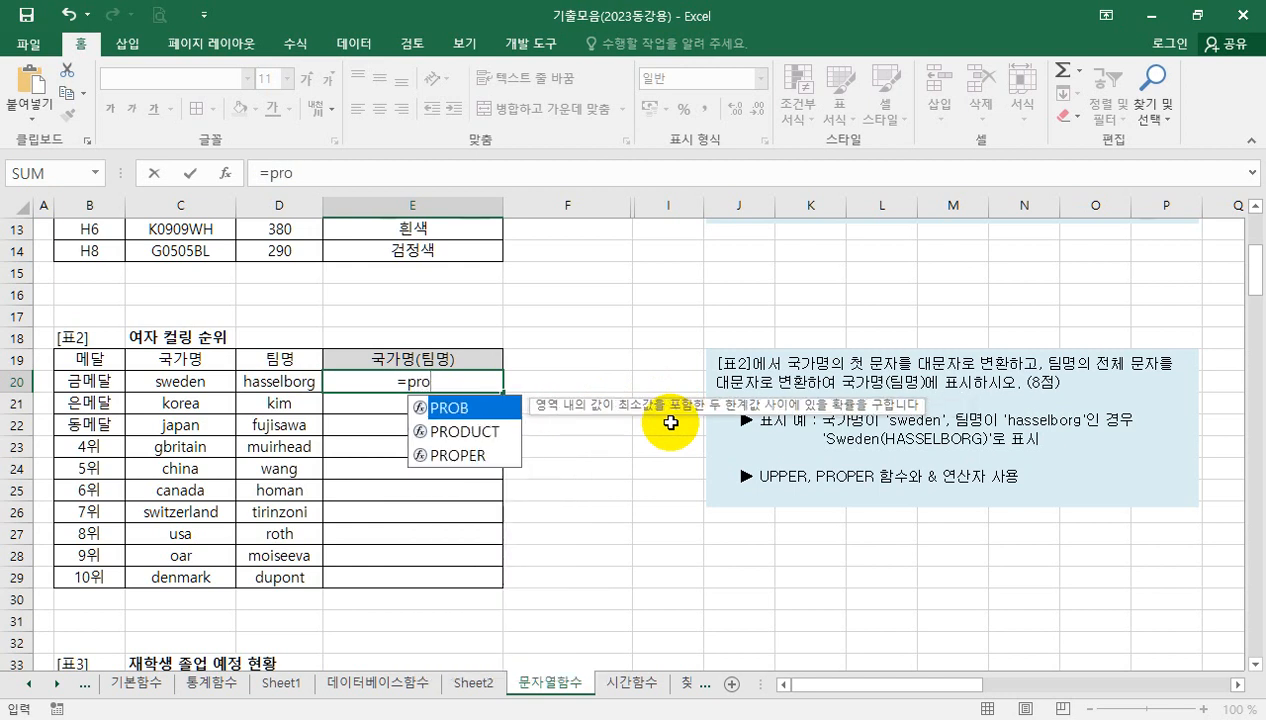
left_click(478, 455)
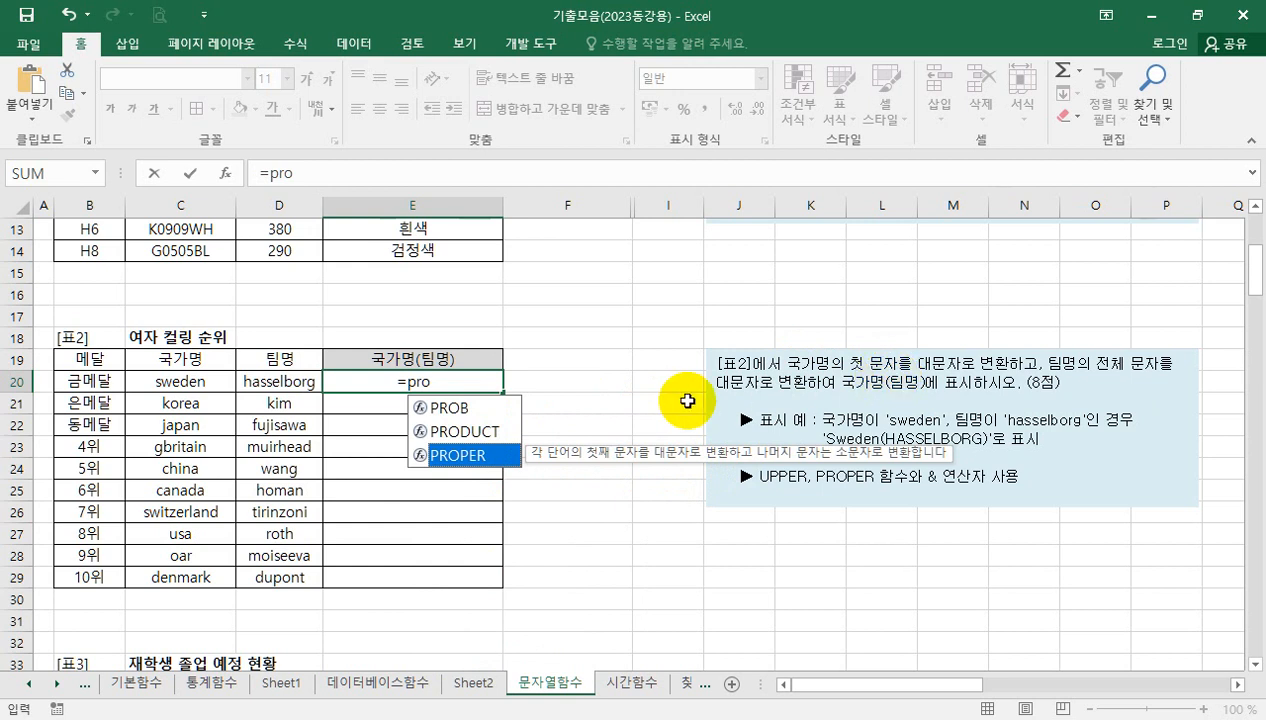
key("Tab")
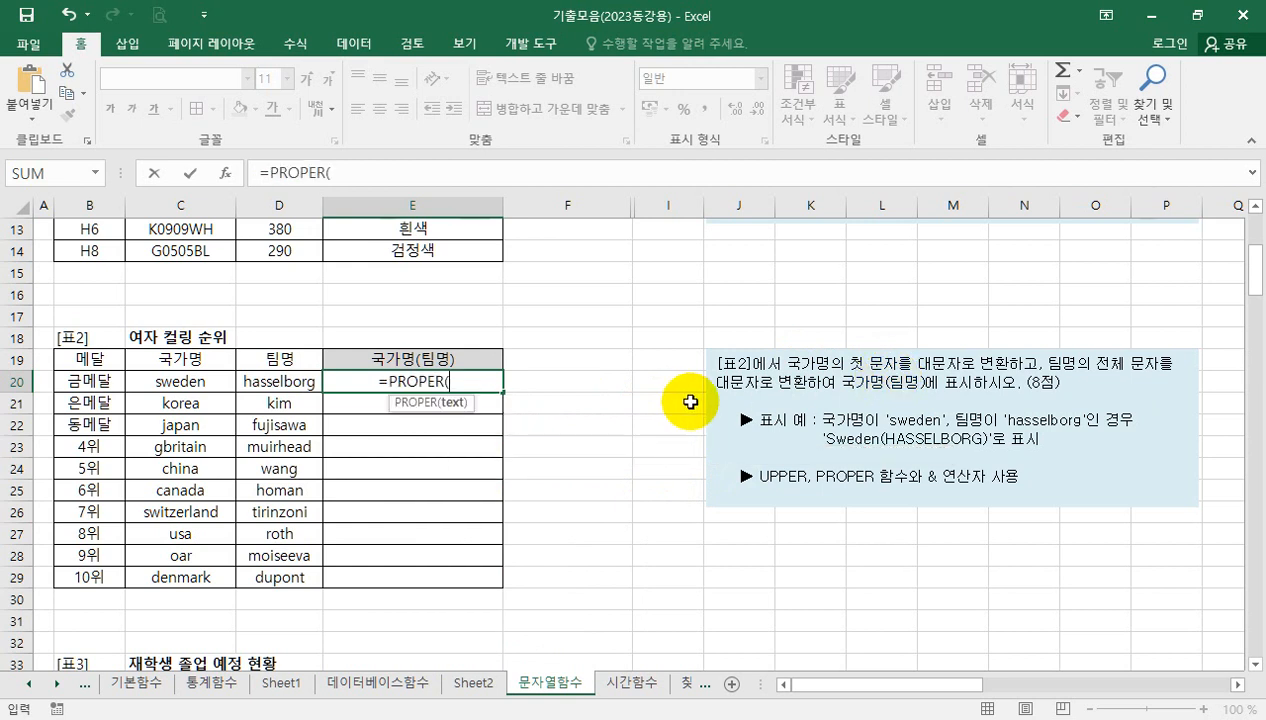
left_click(208, 385)
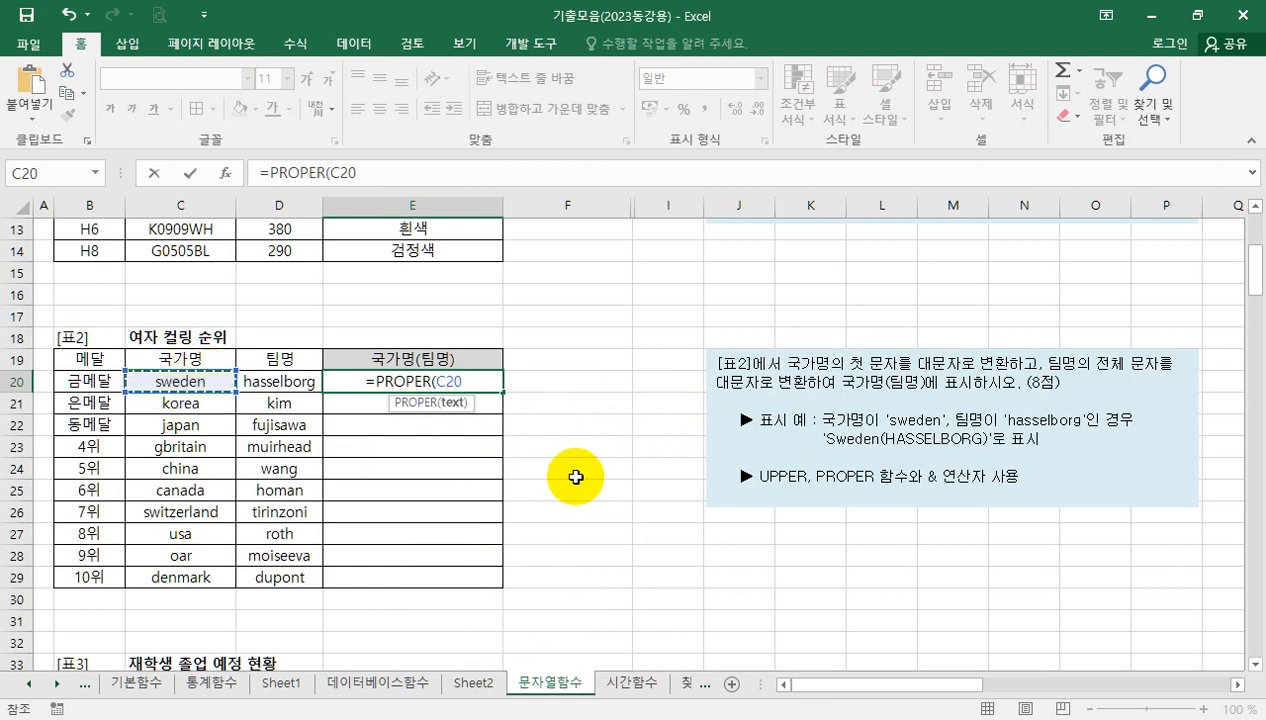
key("Return")
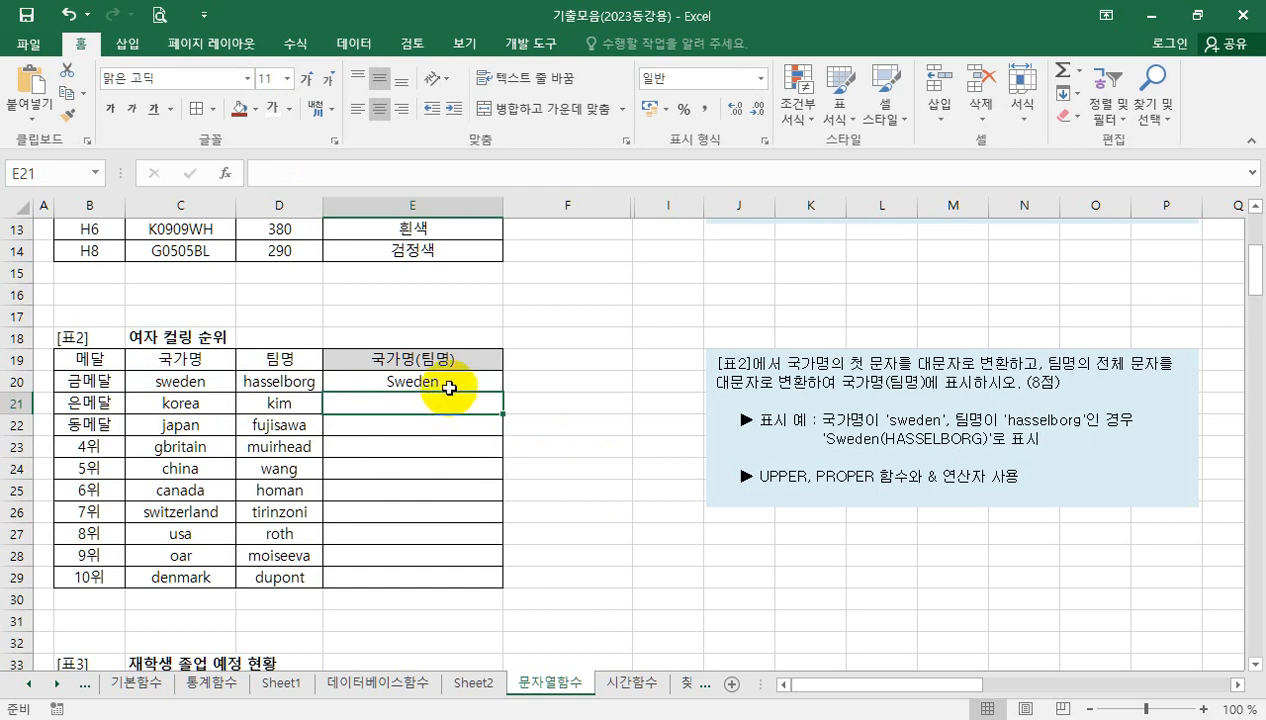
Step: Append &"(" to the PROPER formula in E20 to add an opening parenthesis after the country name
left_click(449, 388)
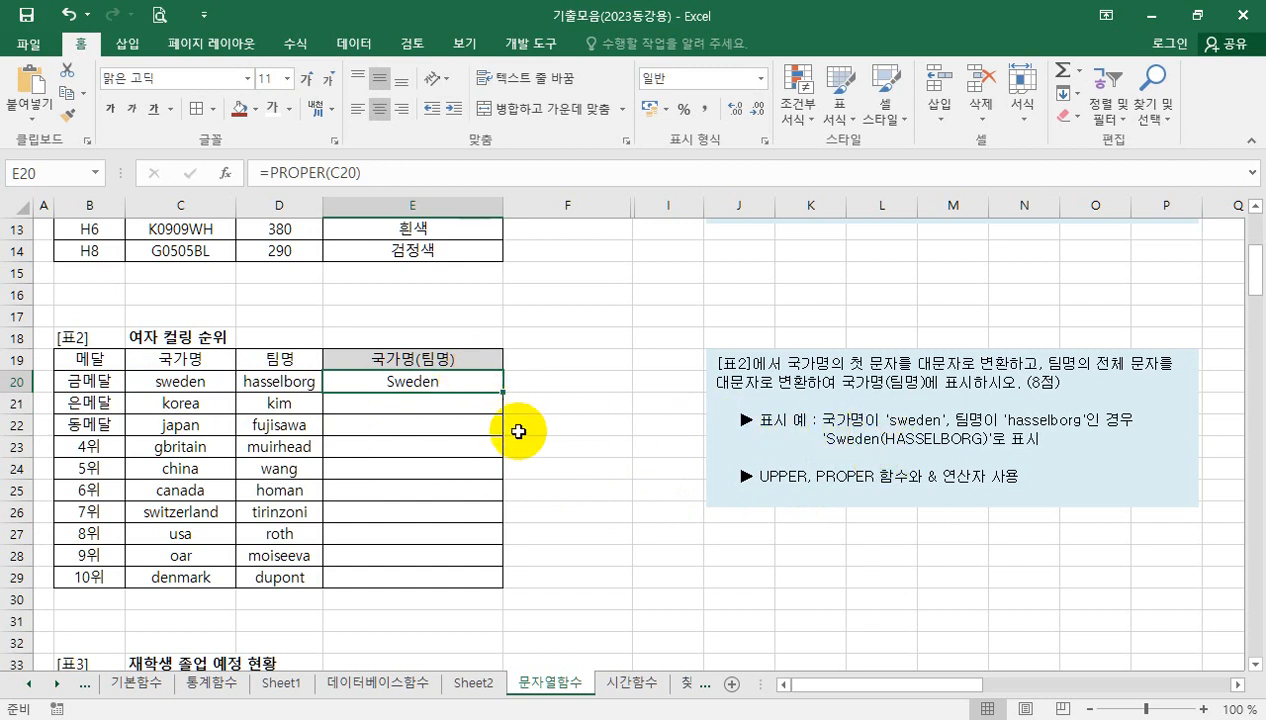
left_click(397, 176)
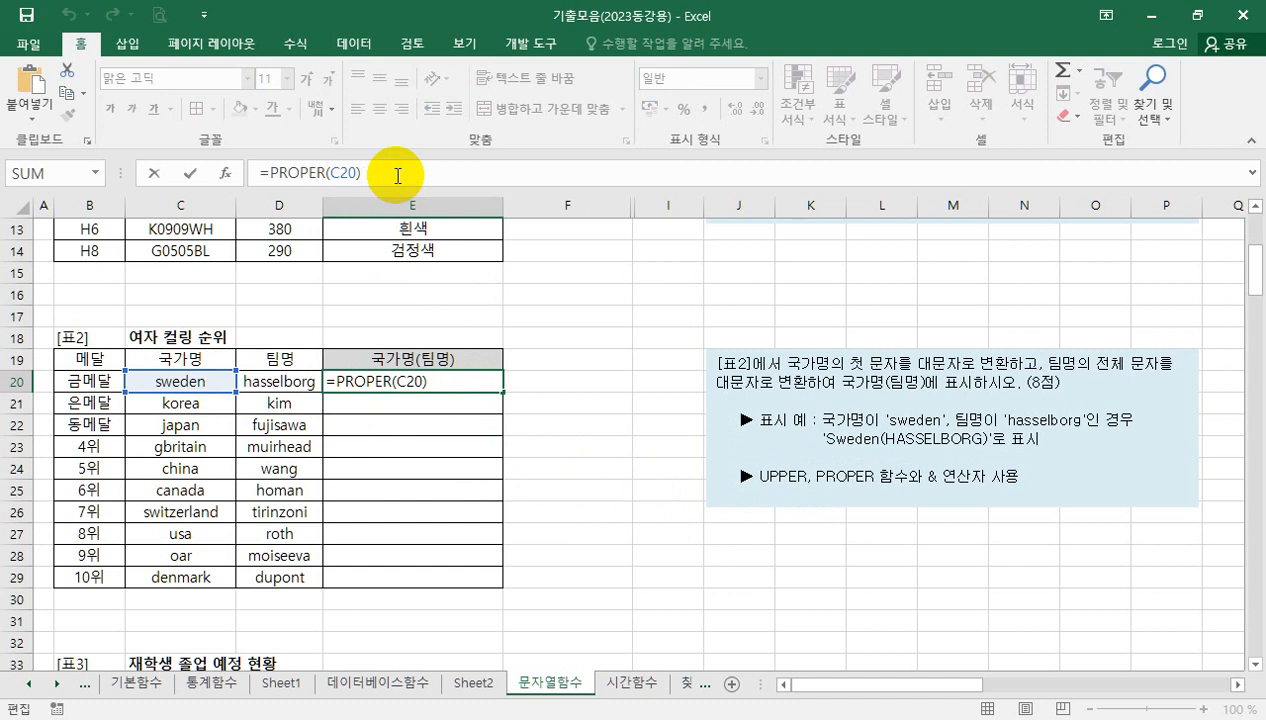
type("&\"(\"")
key("Return")
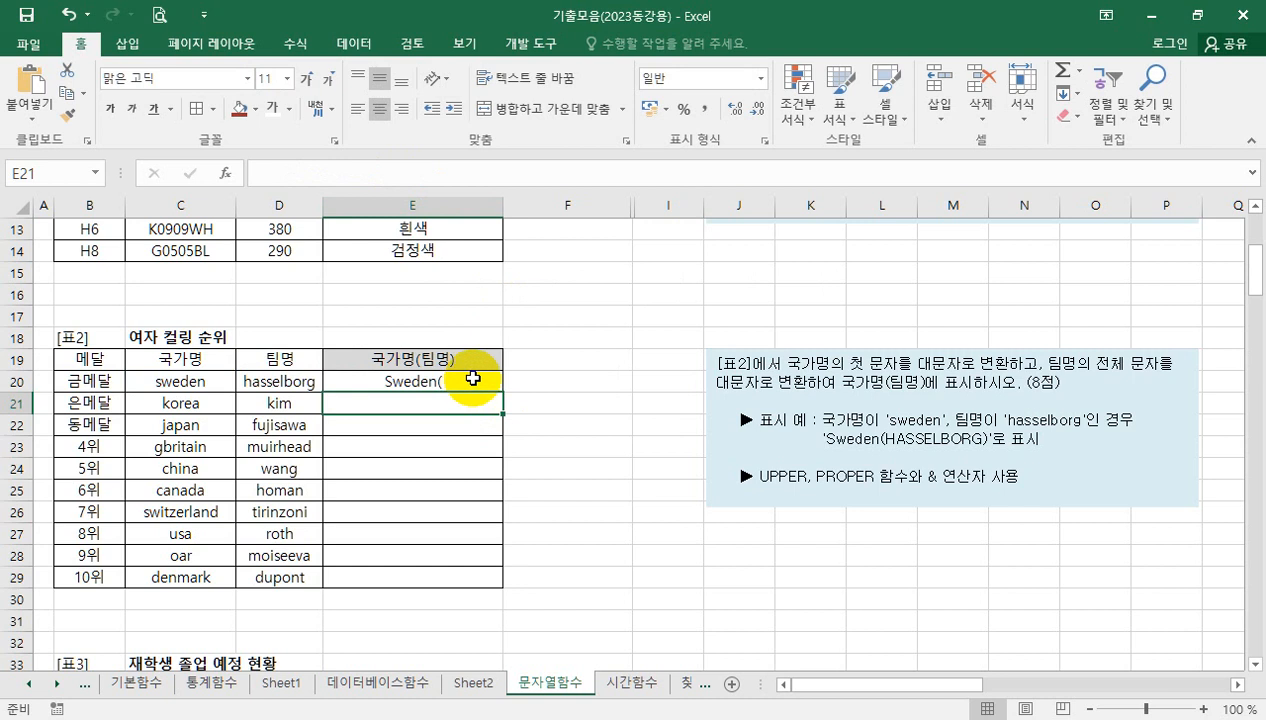
Step: Append &UPPER(D20) to the formula in E20 to join the team name in capitals
left_click(474, 378)
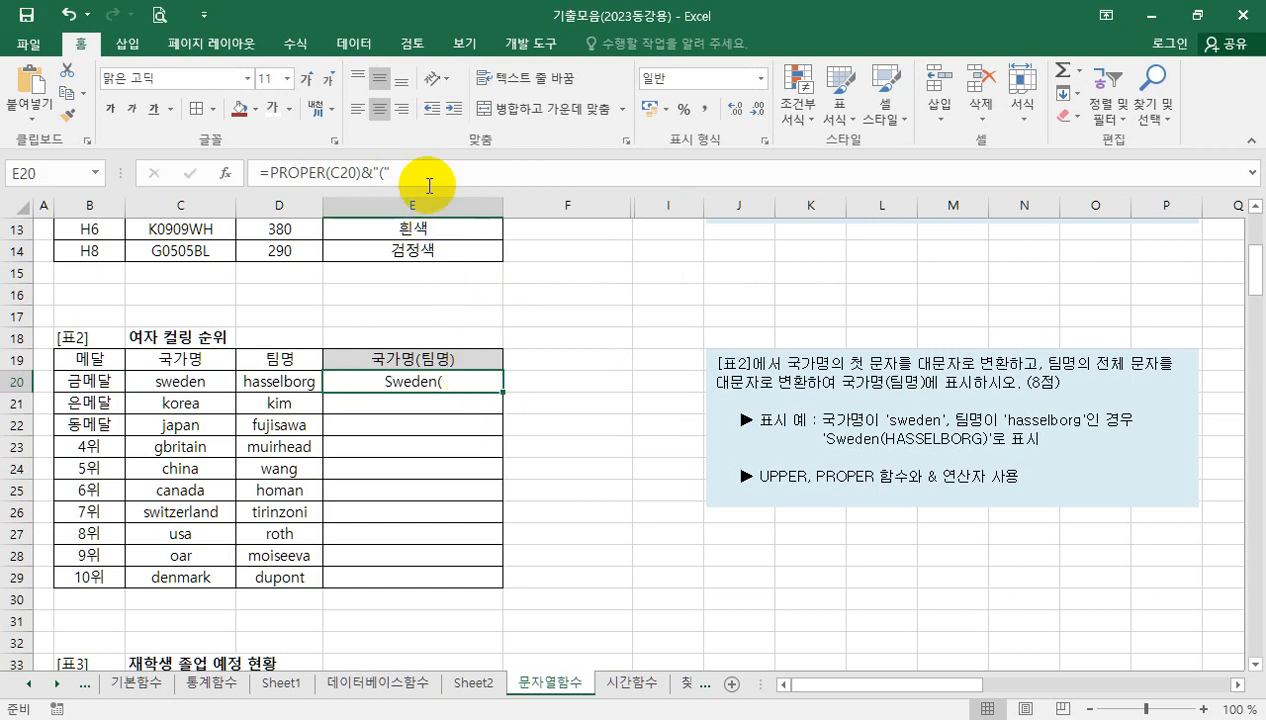
left_click(433, 180)
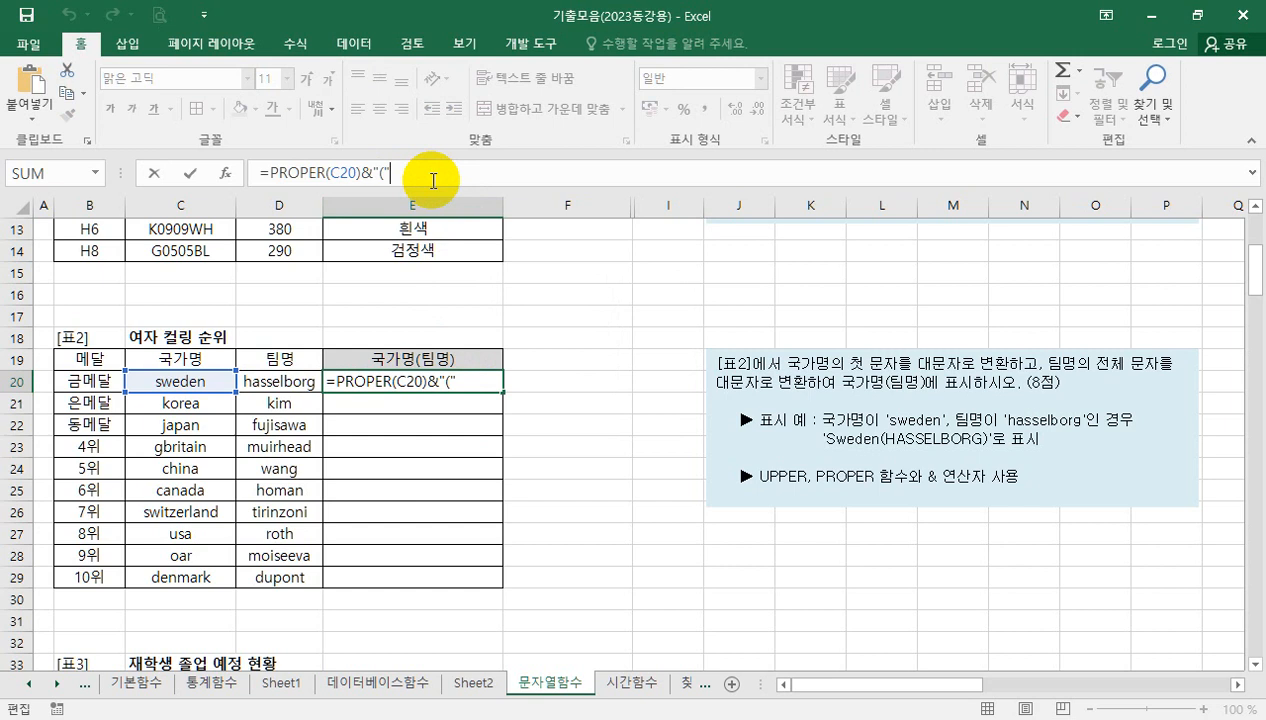
type("&")
type("up")
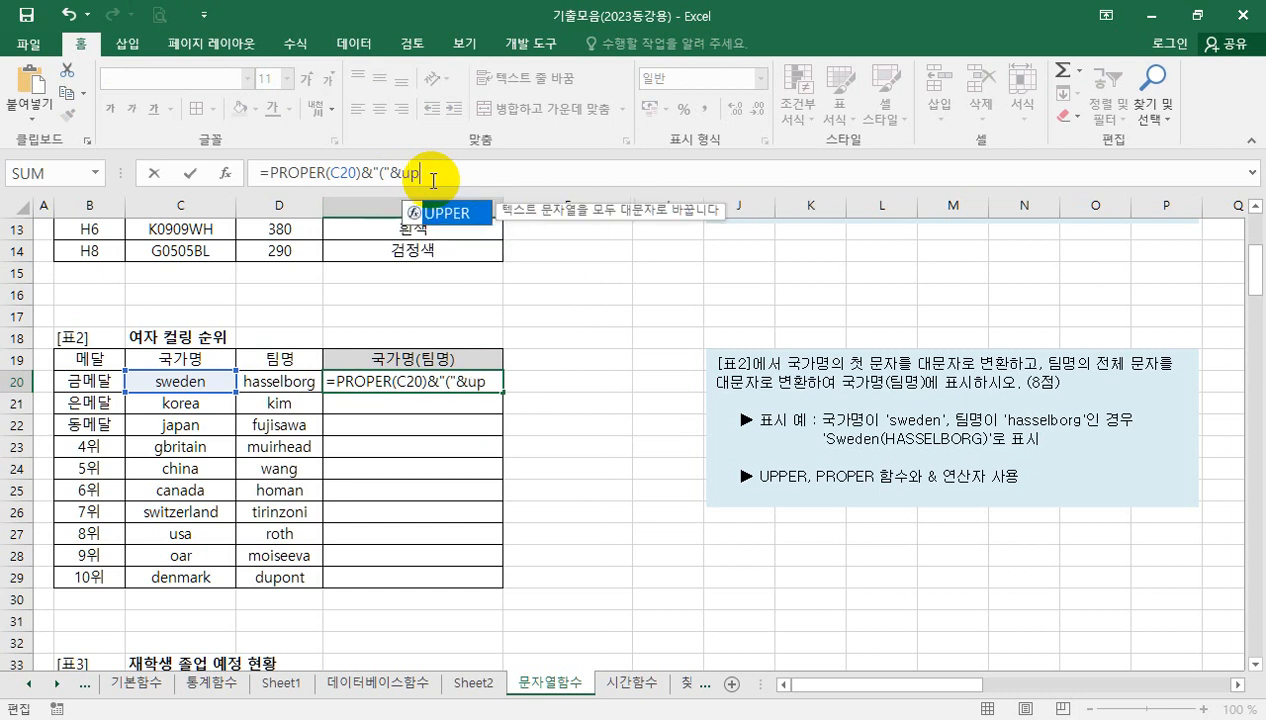
key("Tab")
left_click(281, 383)
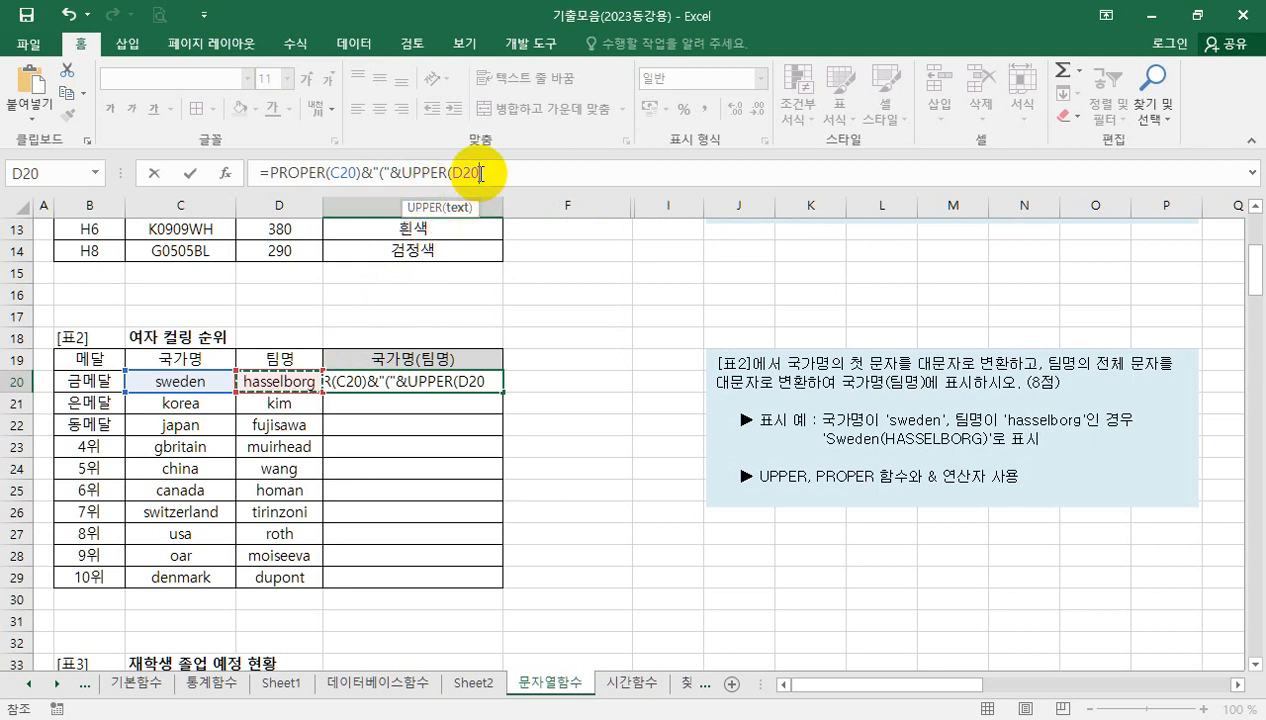
key("Return")
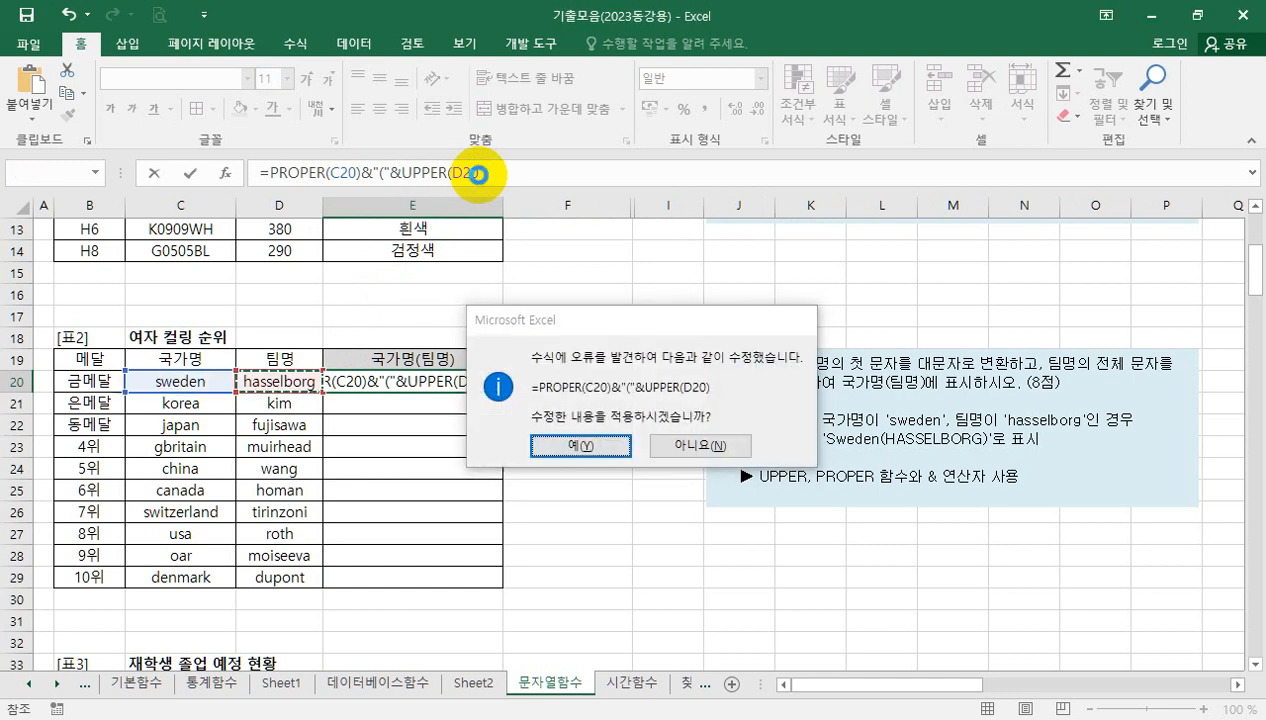
key("Return")
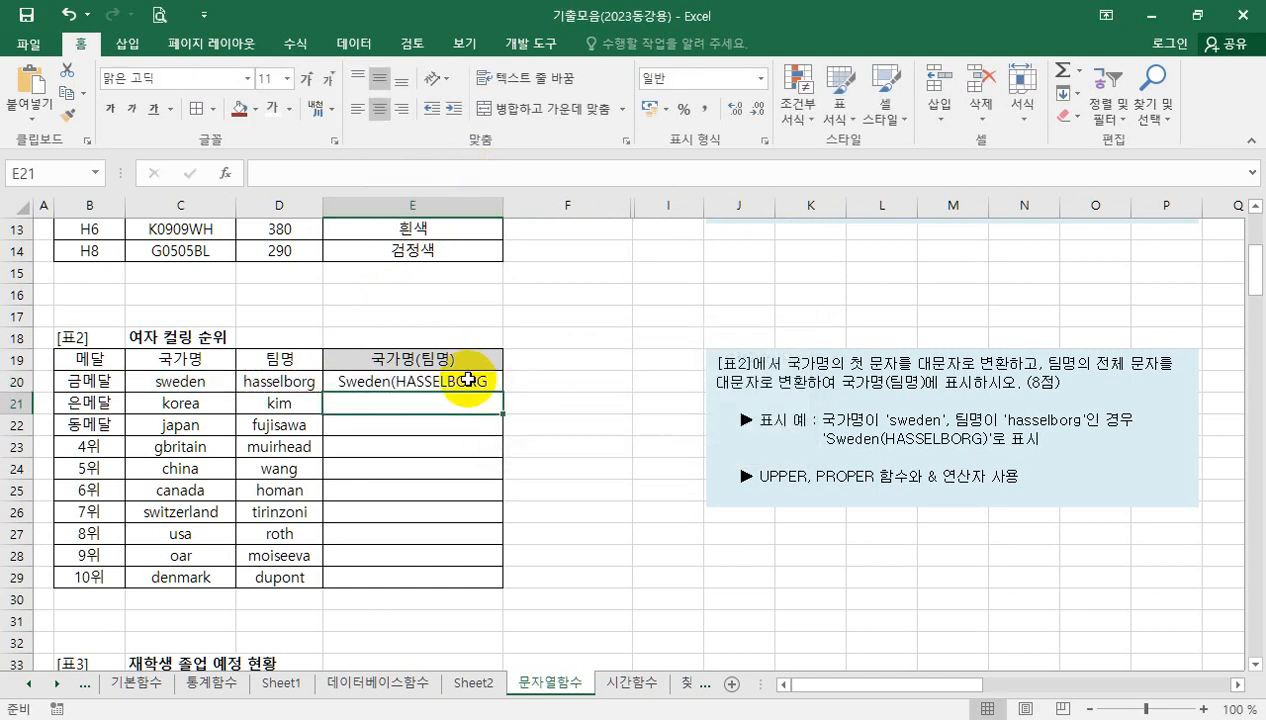
Step: Append &")" to the formula in E20 to close the parenthesis, and fill it down through E29
left_click(467, 380)
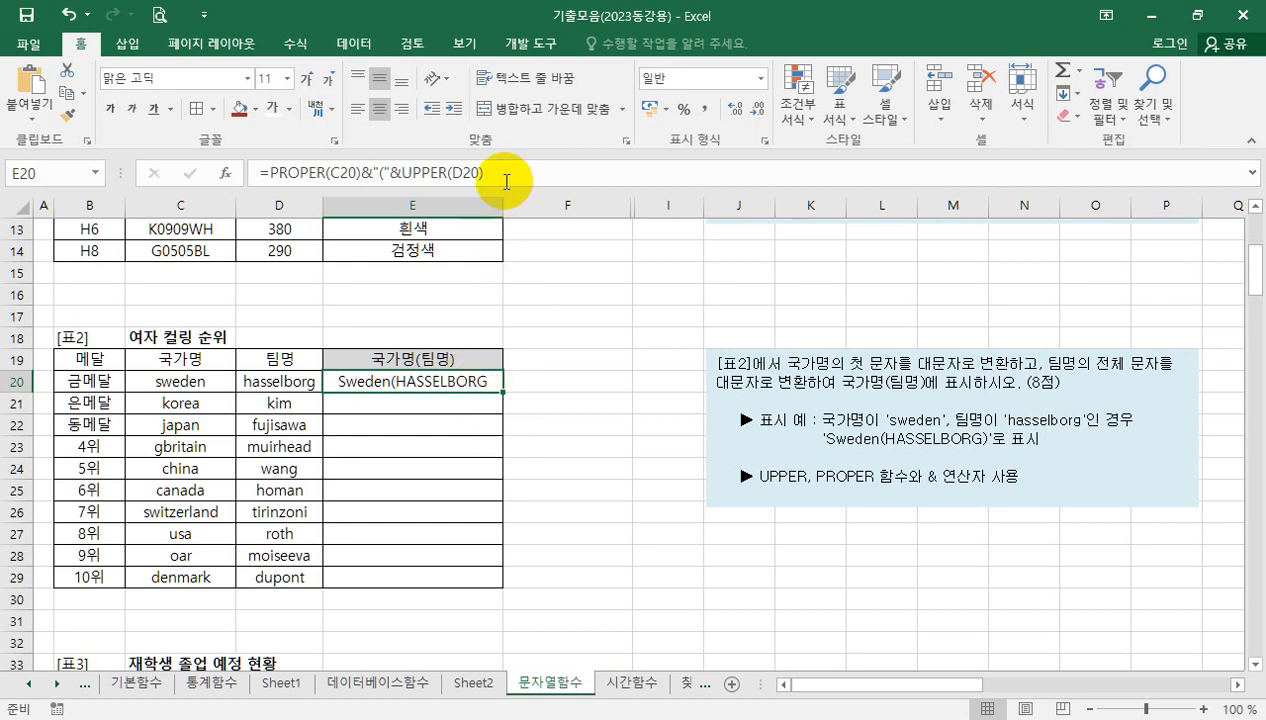
left_click(517, 180)
type("&\")")
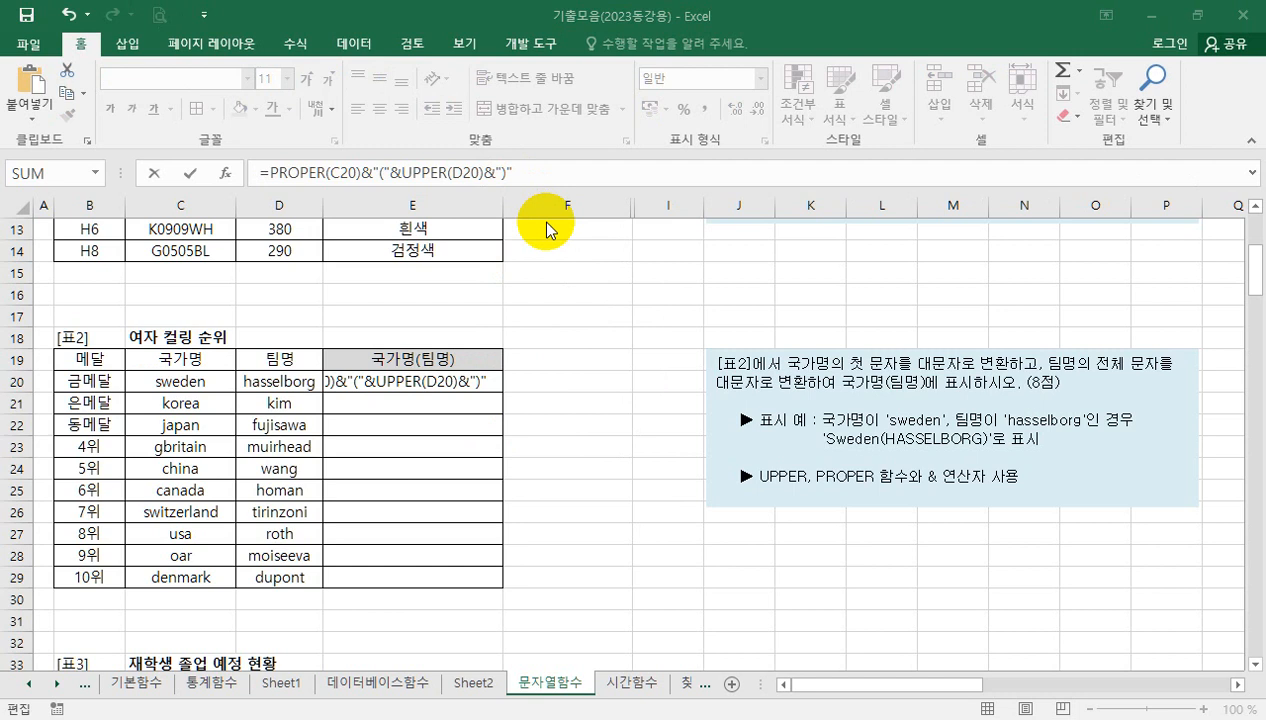
key("Return")
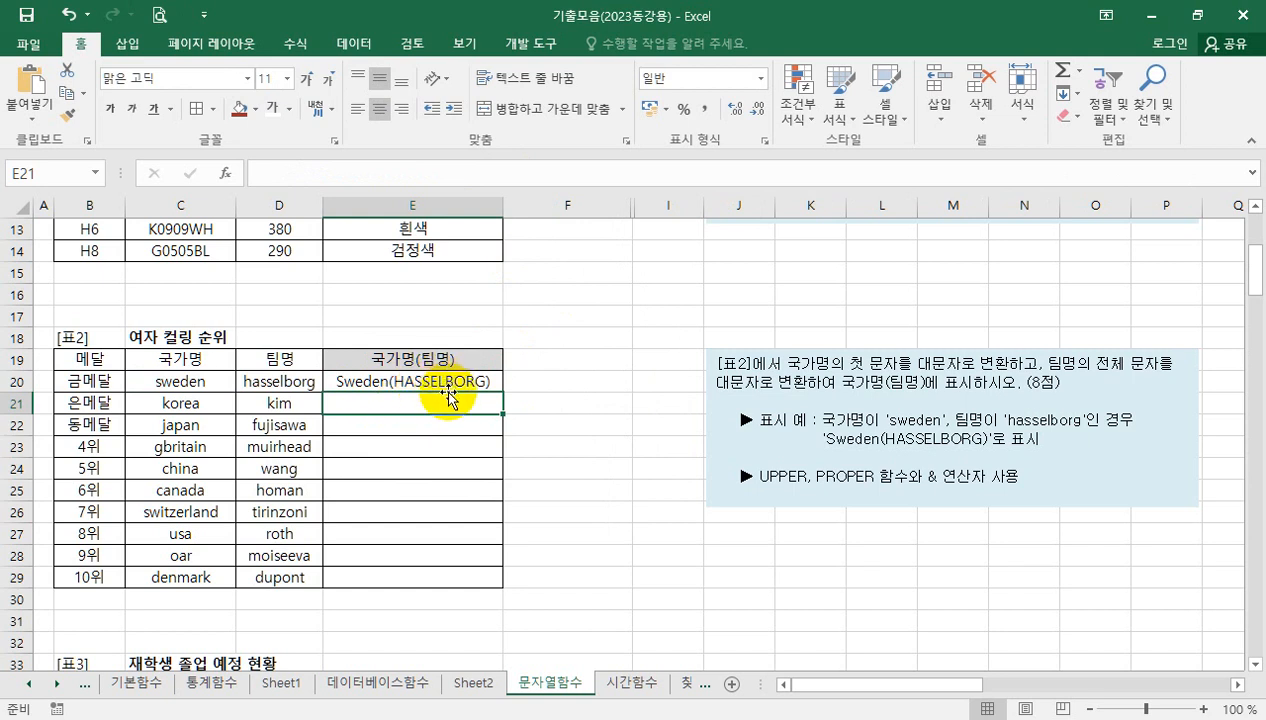
left_click(494, 386)
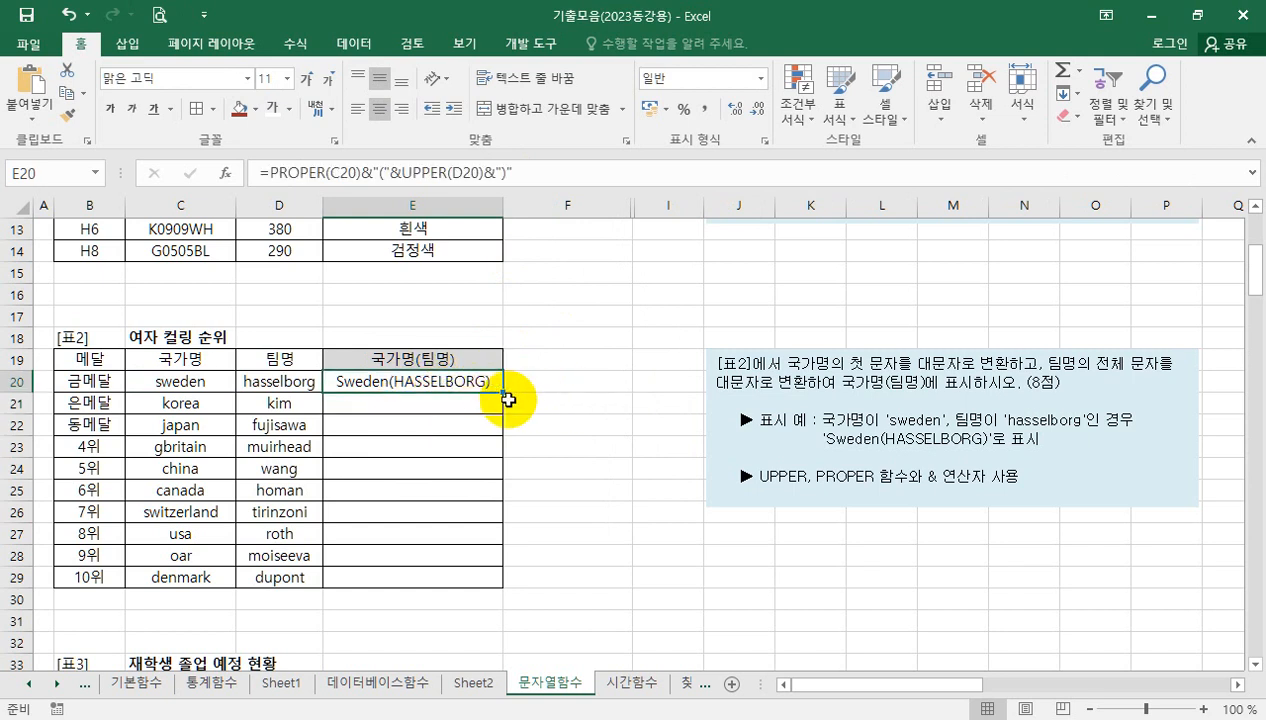
left_click_drag(498, 388, 500, 584)
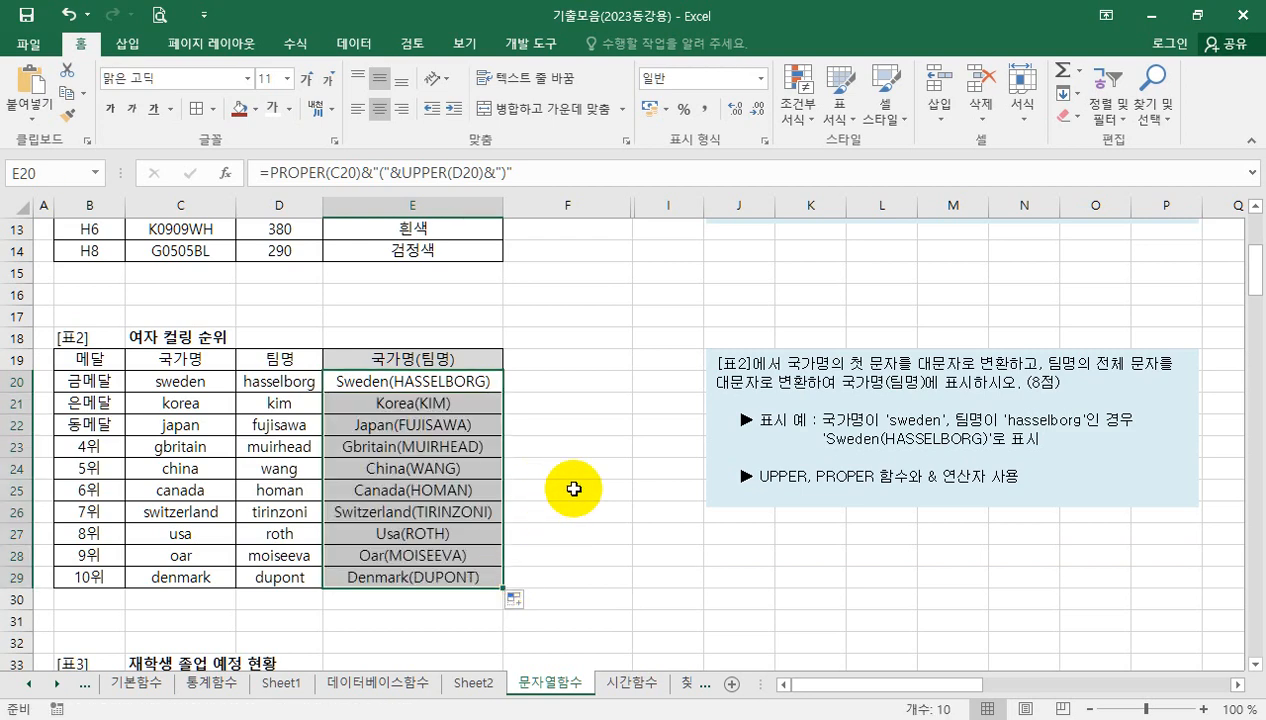
Step: Enter =2000+MID(B35,3,2) in cell E35 of [표3] to add the 학번's third and fourth digits to 2000
scroll(573, 489, "down", 4)
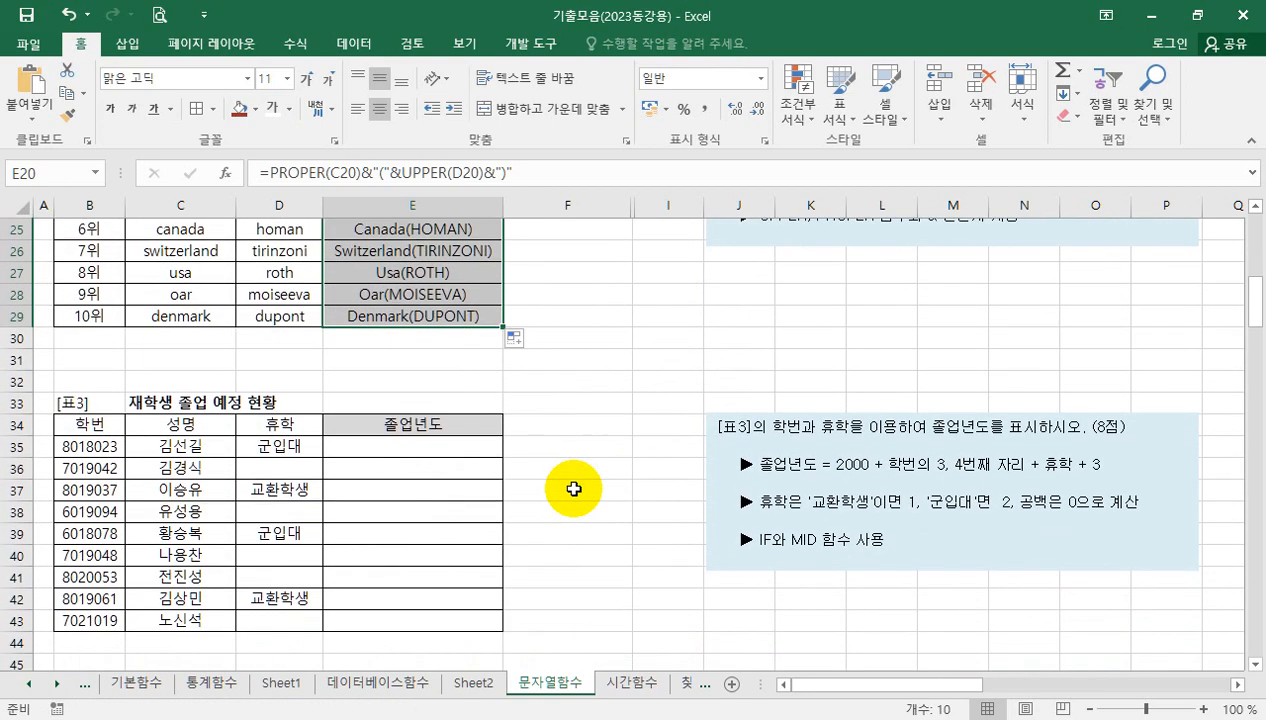
scroll(573, 489, "down", 1)
left_click(448, 384)
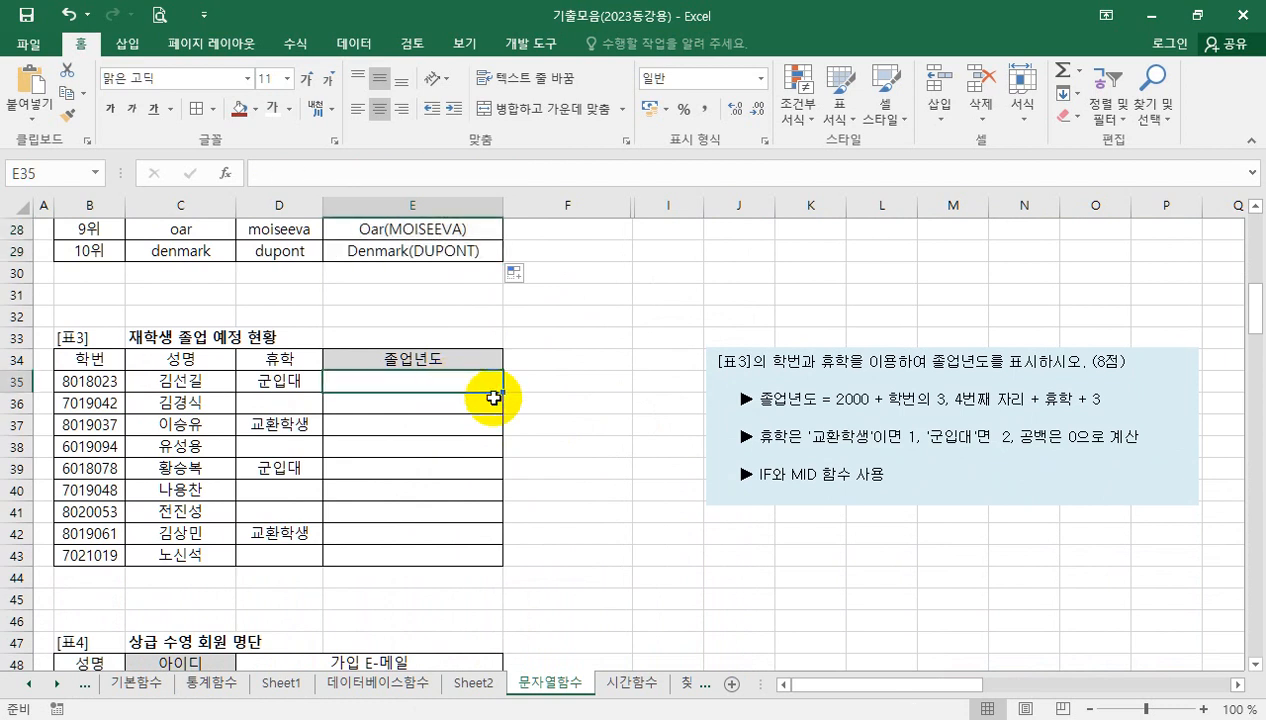
type("=2000")
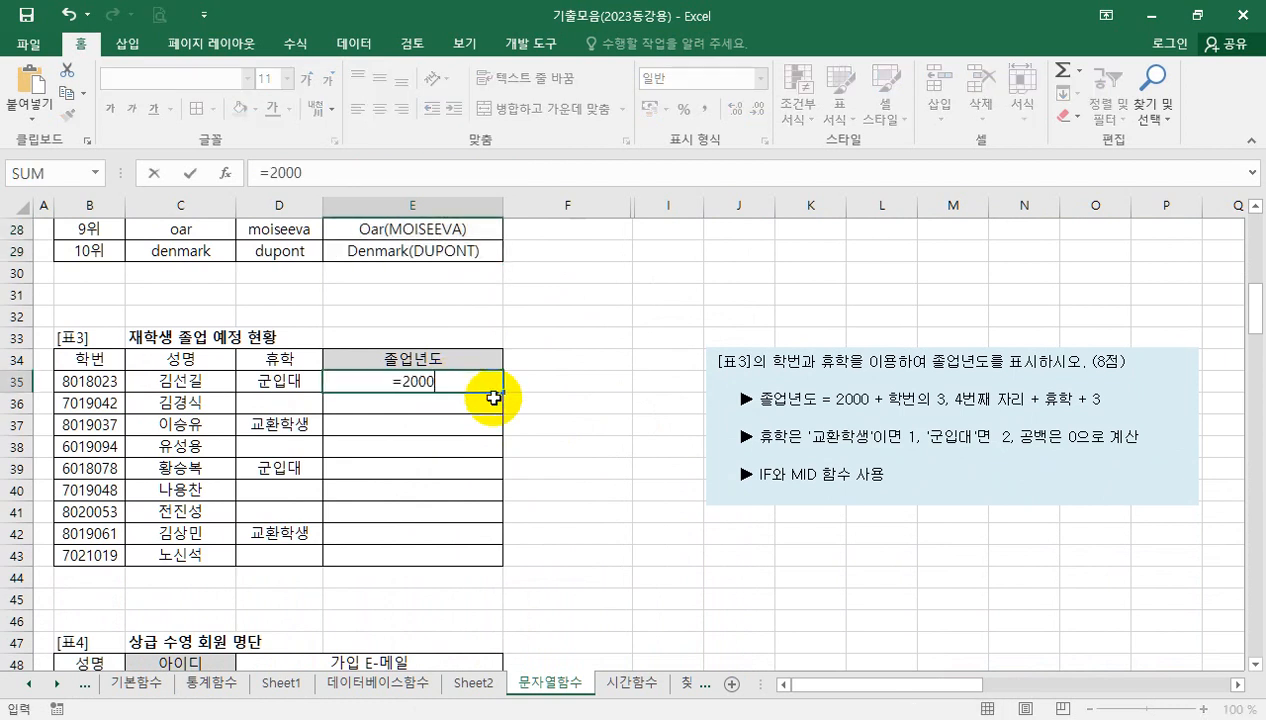
type("+")
type("mid")
key("Tab")
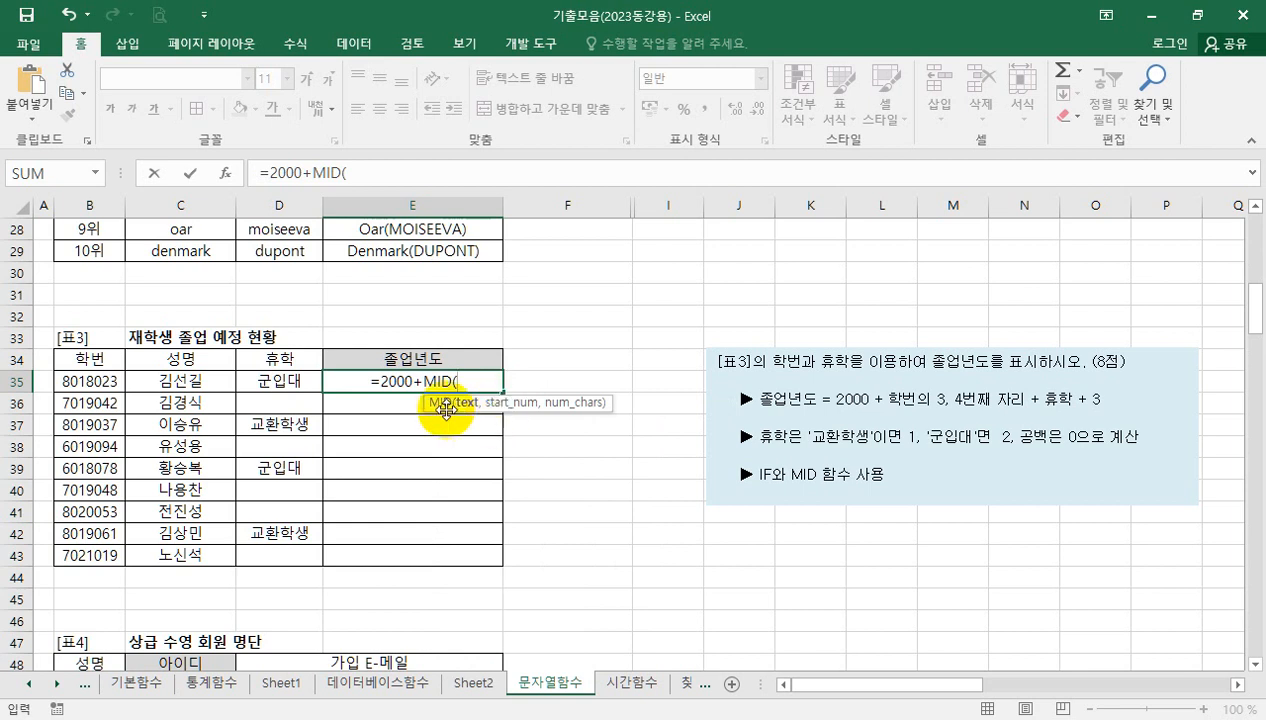
left_click(90, 379)
type(",")
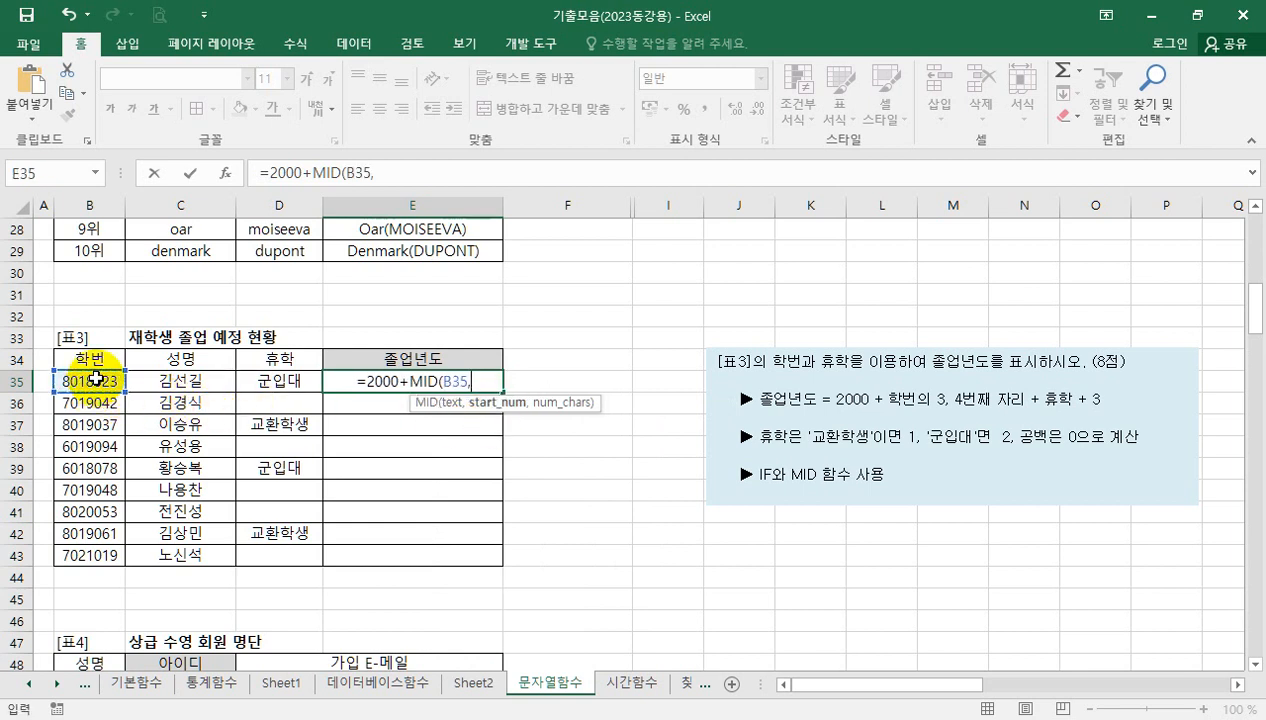
type("3")
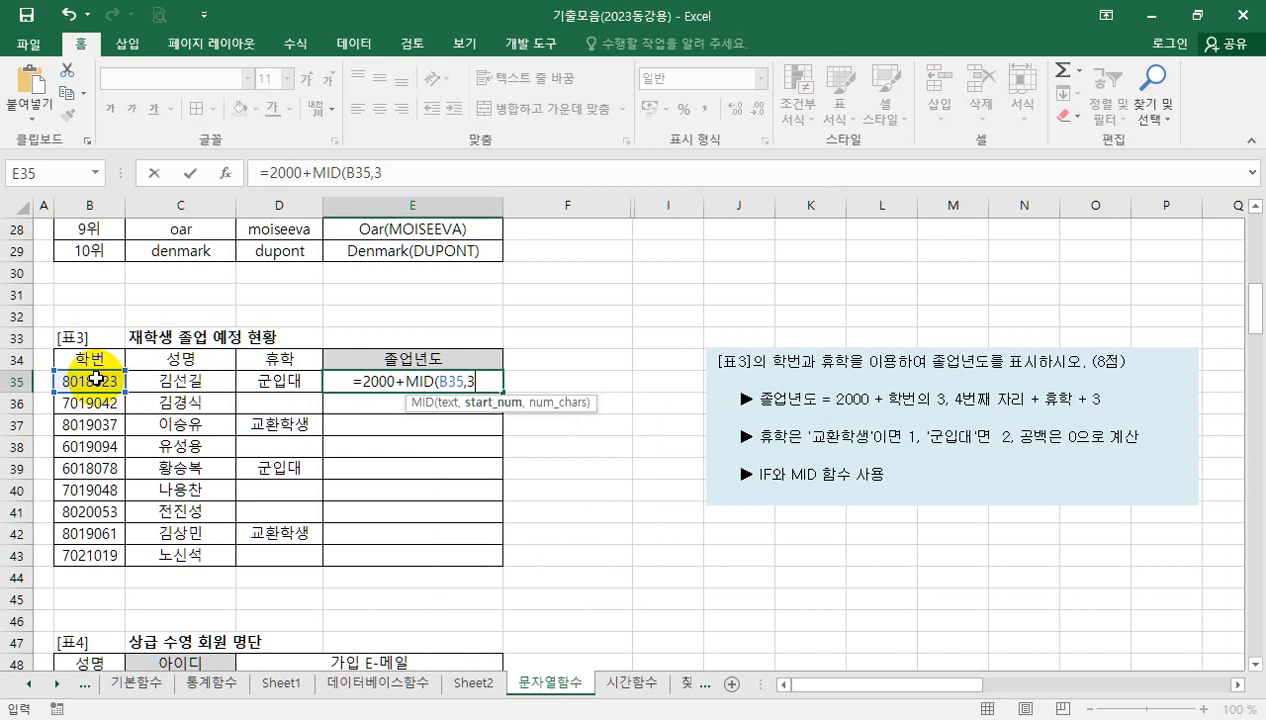
type(",")
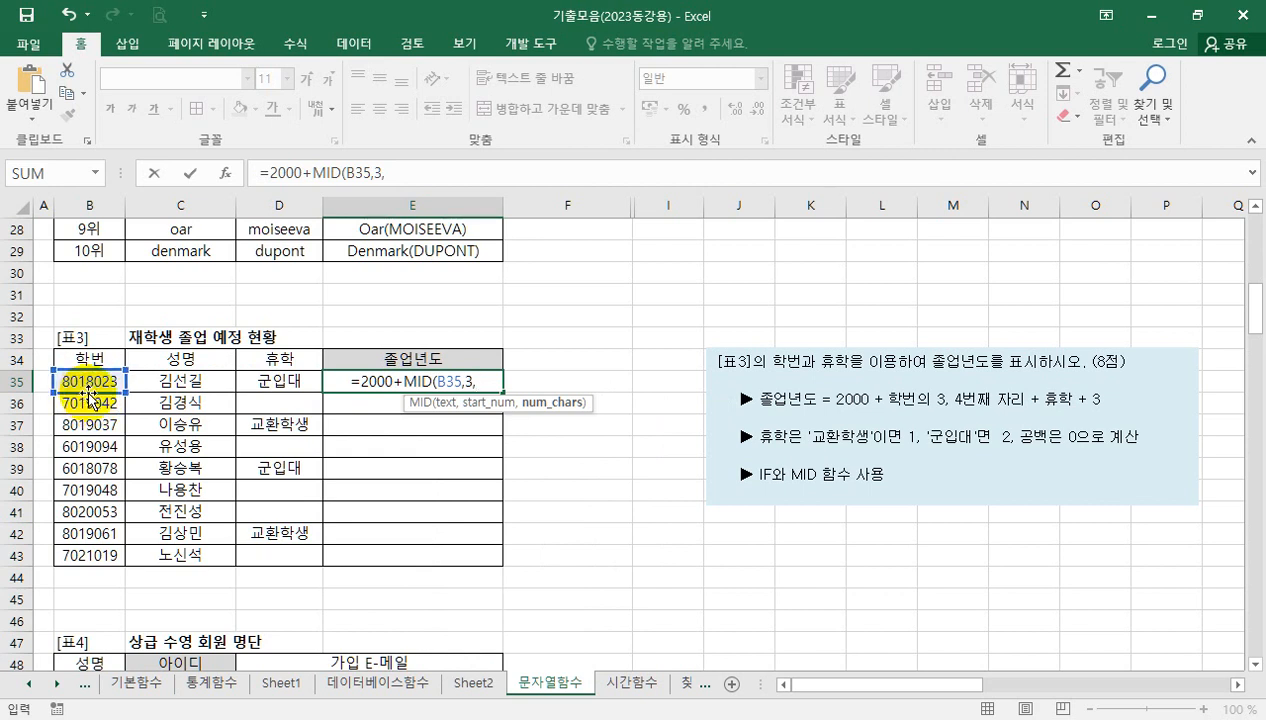
type("2")
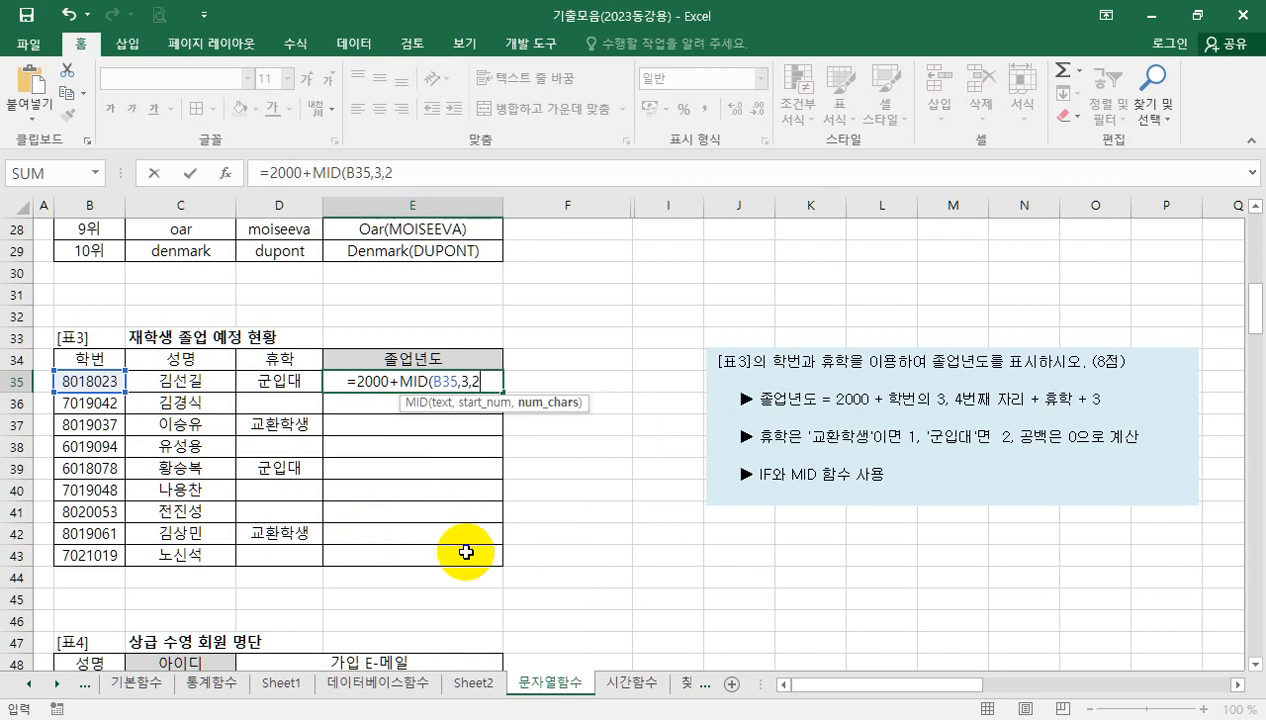
key("Return")
left_click(585, 444)
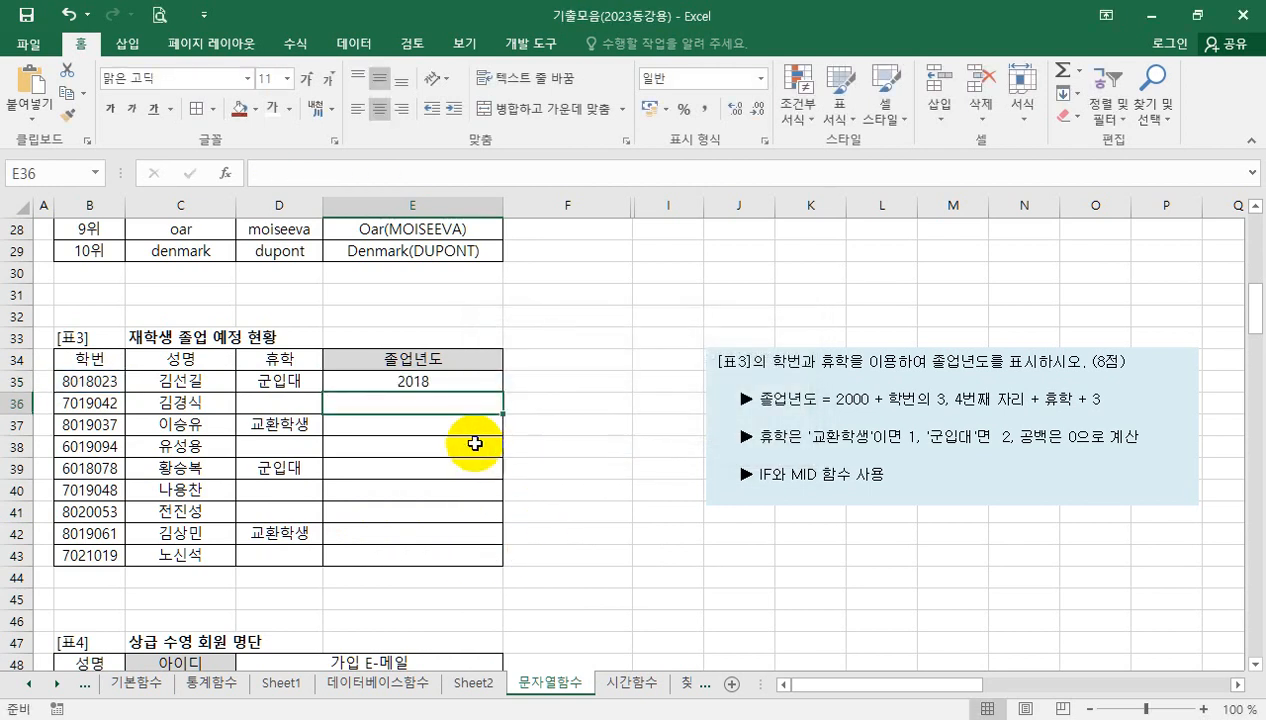
left_click(436, 381)
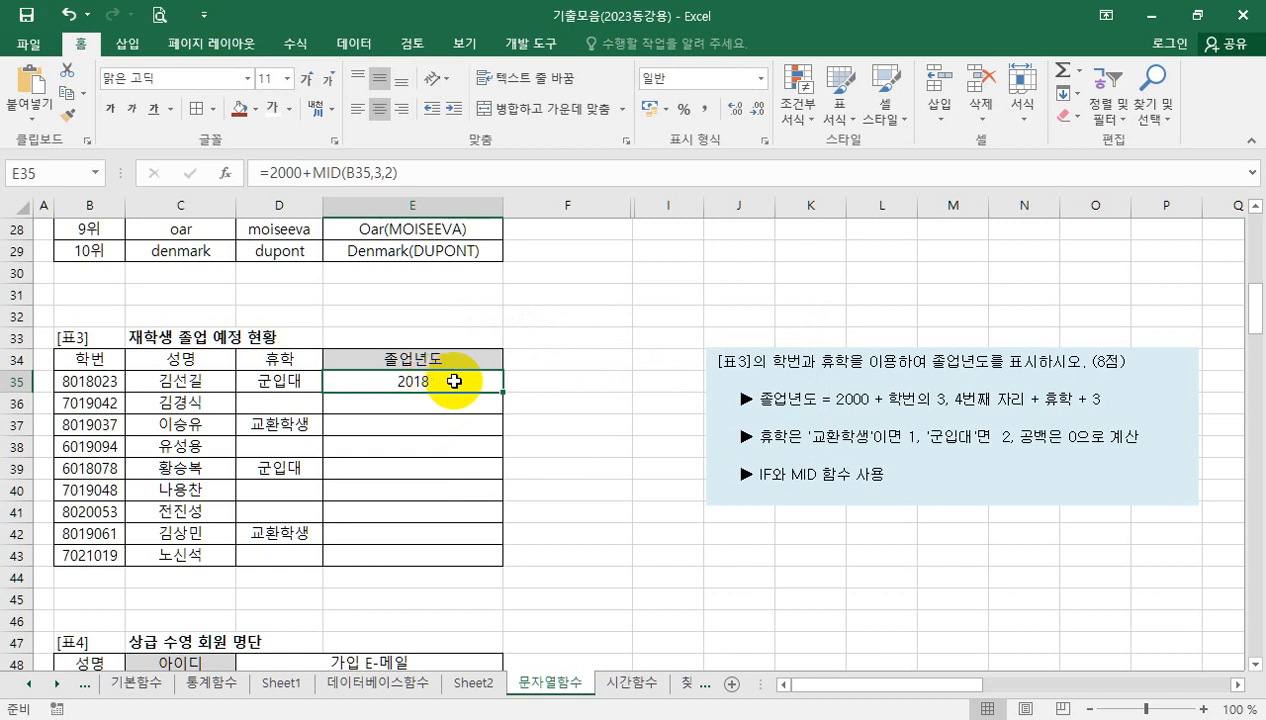
Step: Enter the test formula =D35="교환학생" in the empty cell F35 beside [표3]
left_click(570, 384)
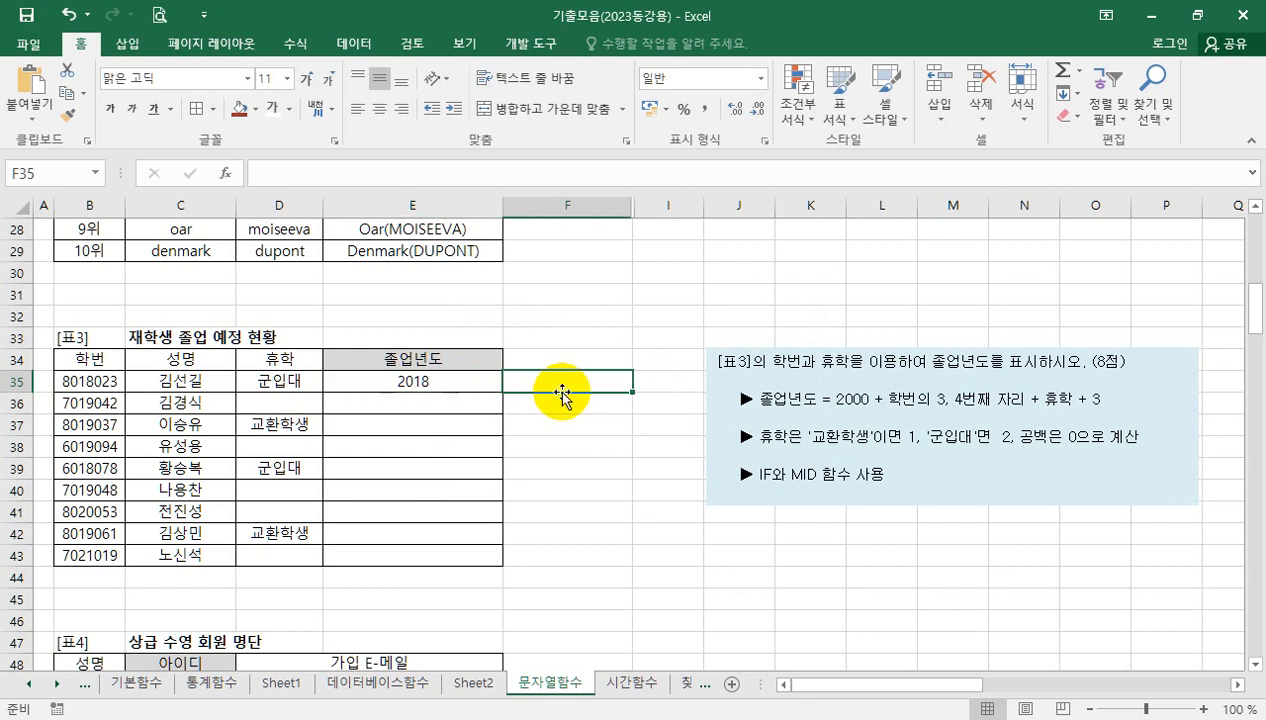
type("=")
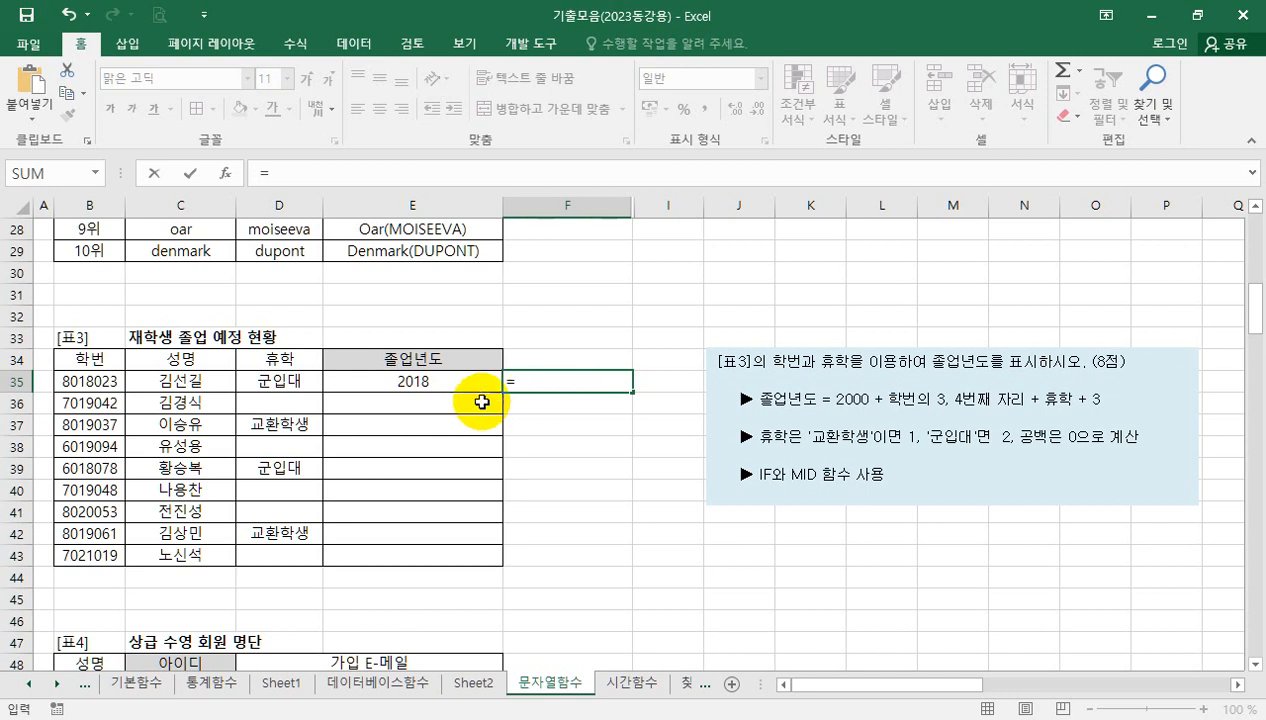
left_click(301, 383)
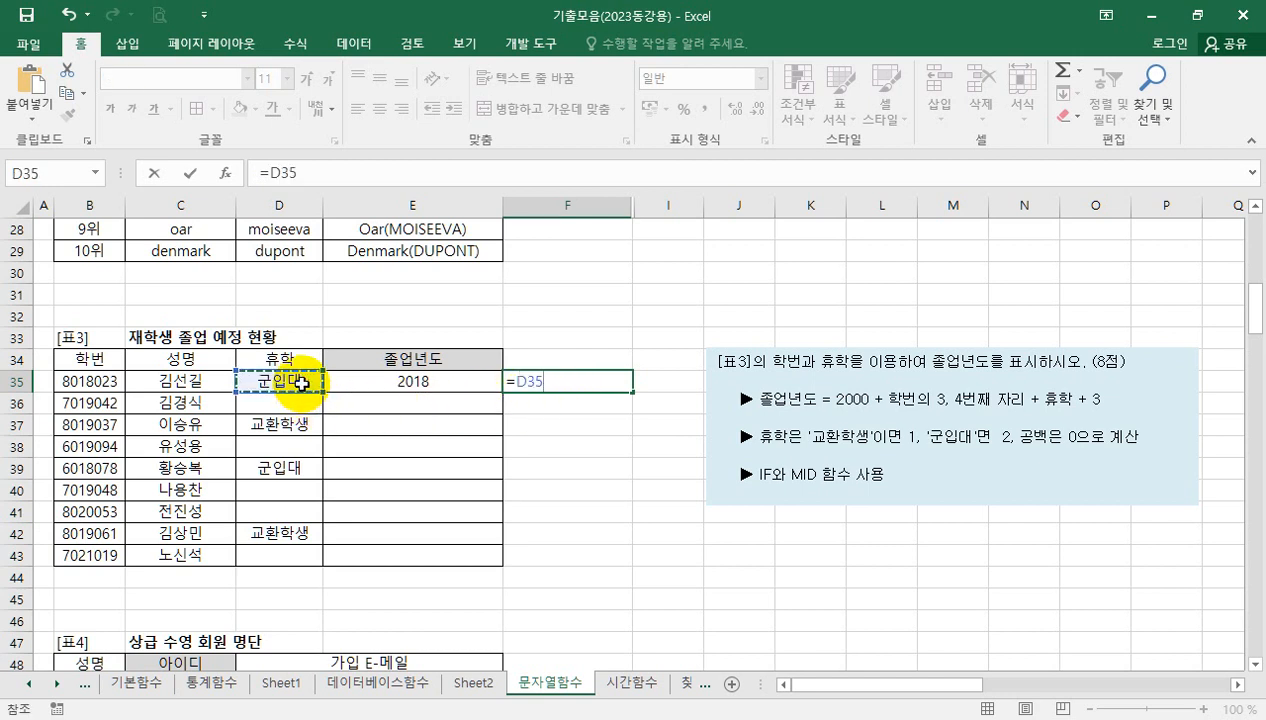
type("=")
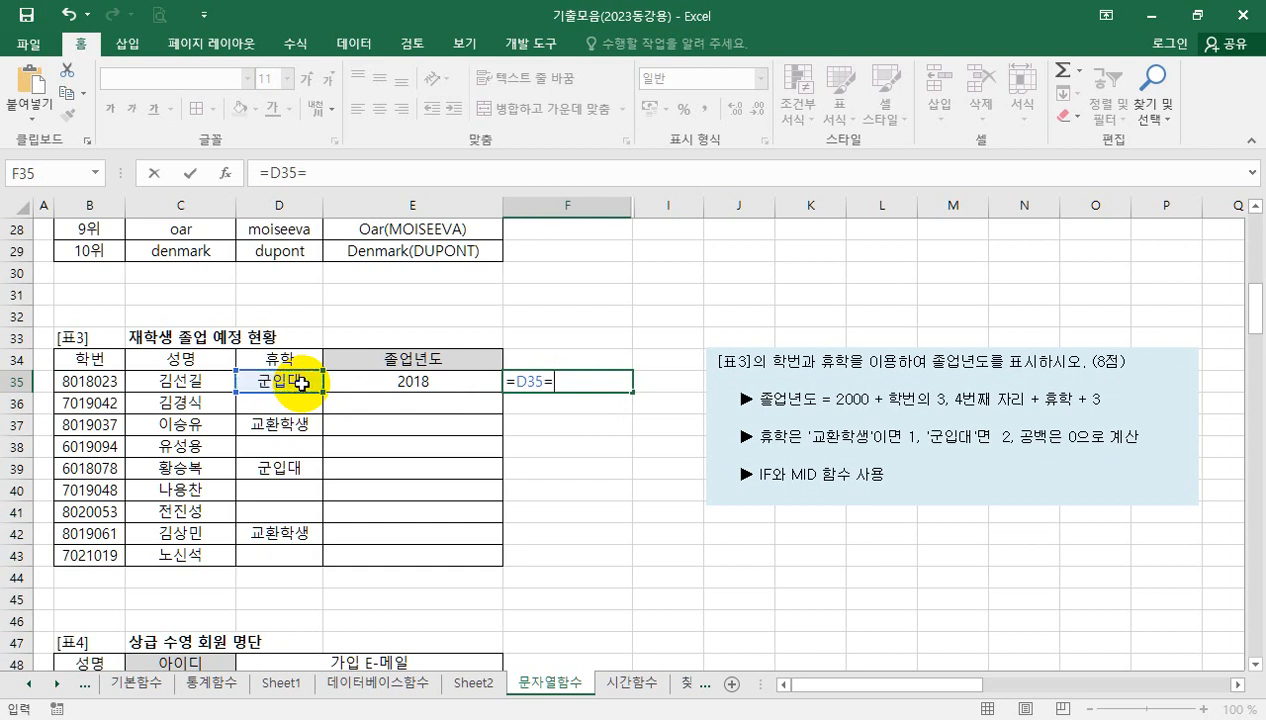
type("\"교환학생\"")
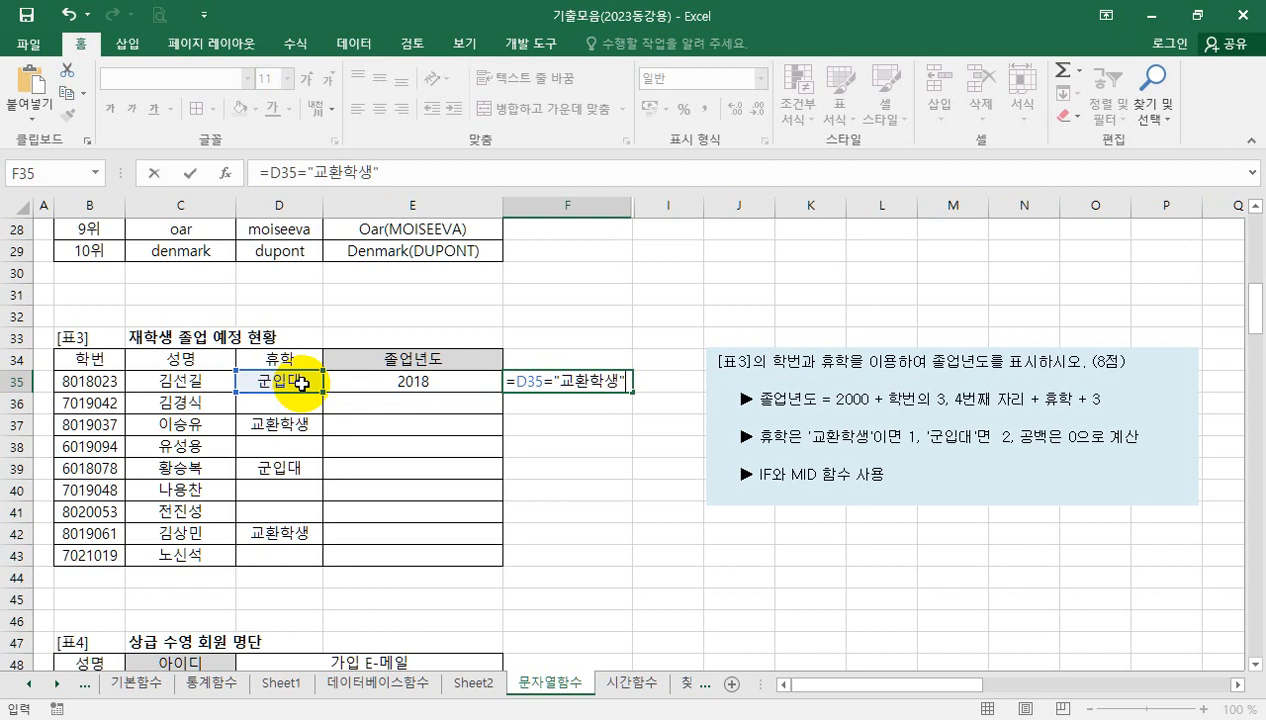
key("Return")
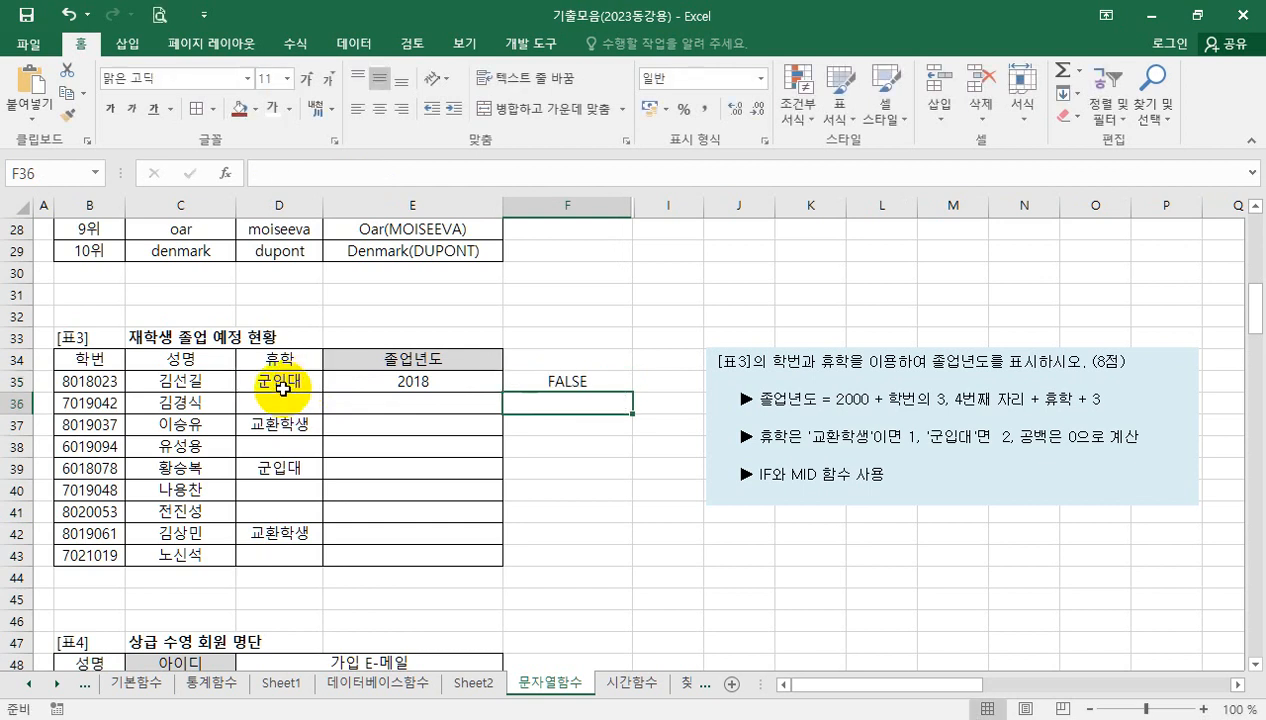
left_click(284, 382)
Step: Wrap the D35="교환학생" test in F35 in an IF function with 1 as the true result
left_click(605, 386)
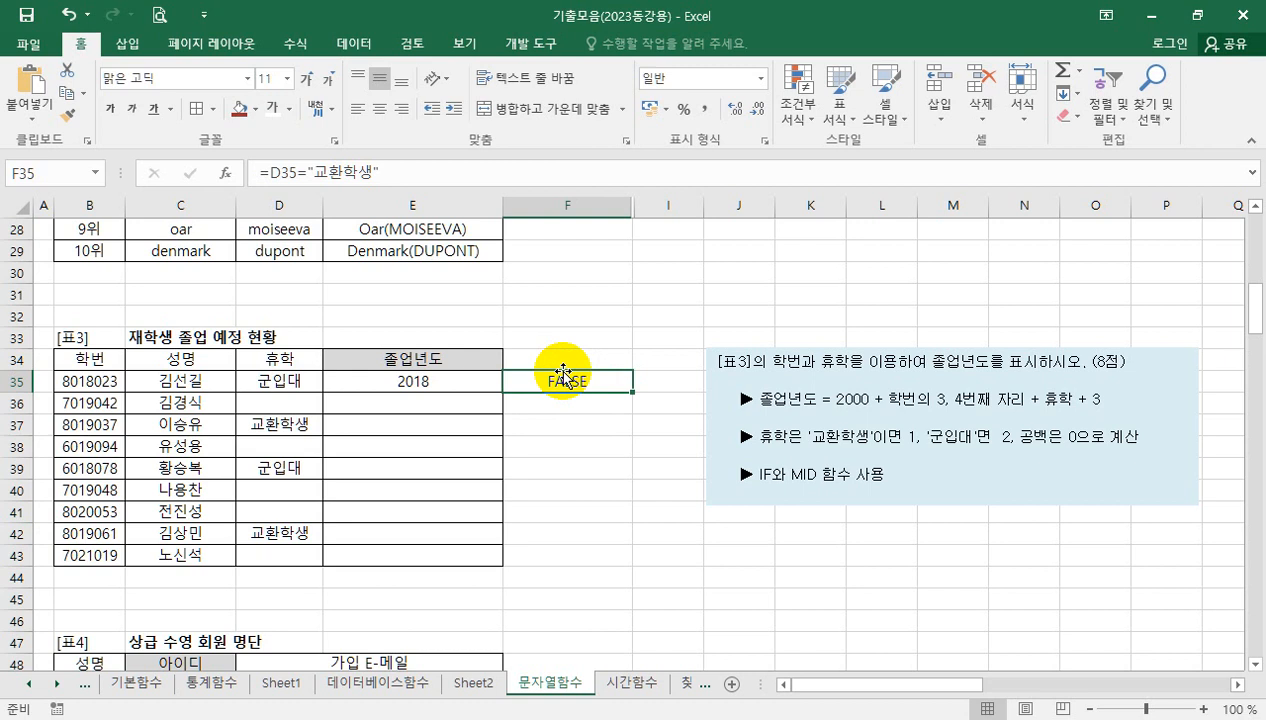
left_click(265, 173)
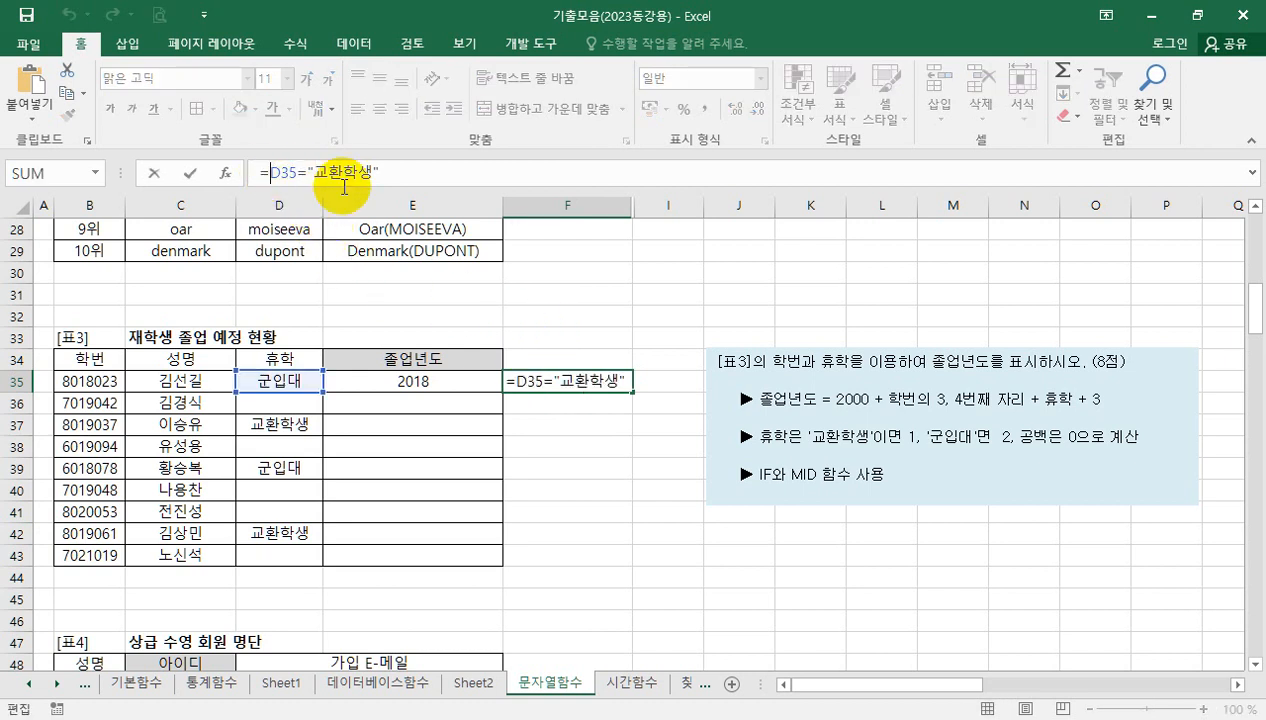
type("ㅑㄹ")
key("BackSpace")
key("BackSpace")
type("IF(")
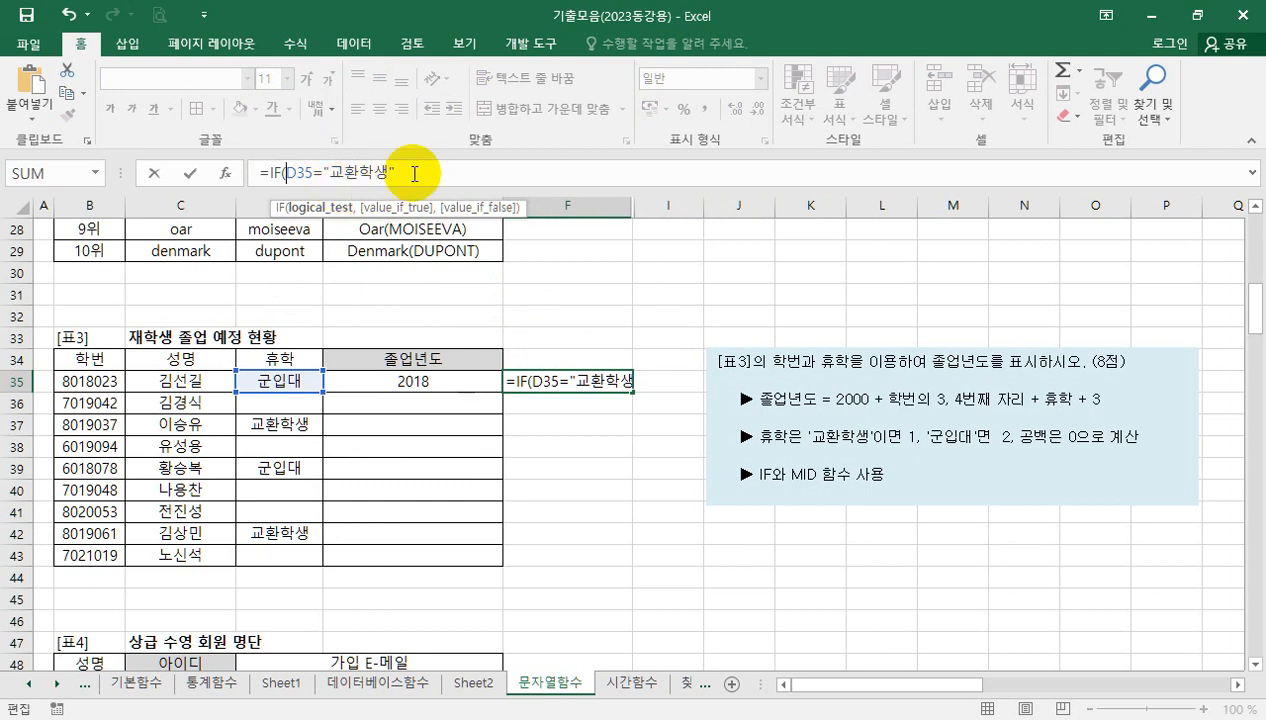
type(",1,")
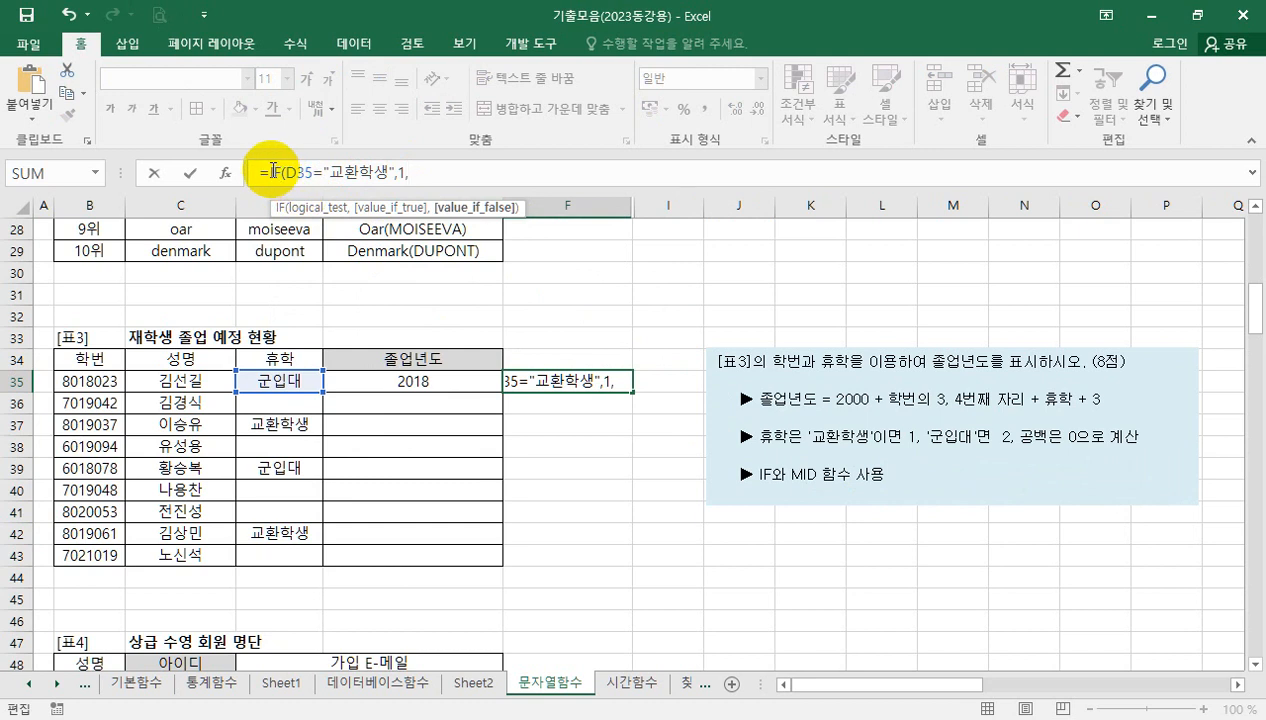
Step: Duplicate the IF(D35="교환학생",1, text in the F35 formula as a nested IF in the false argument
left_click_drag(269, 172, 469, 182)
key("ctrl+c")
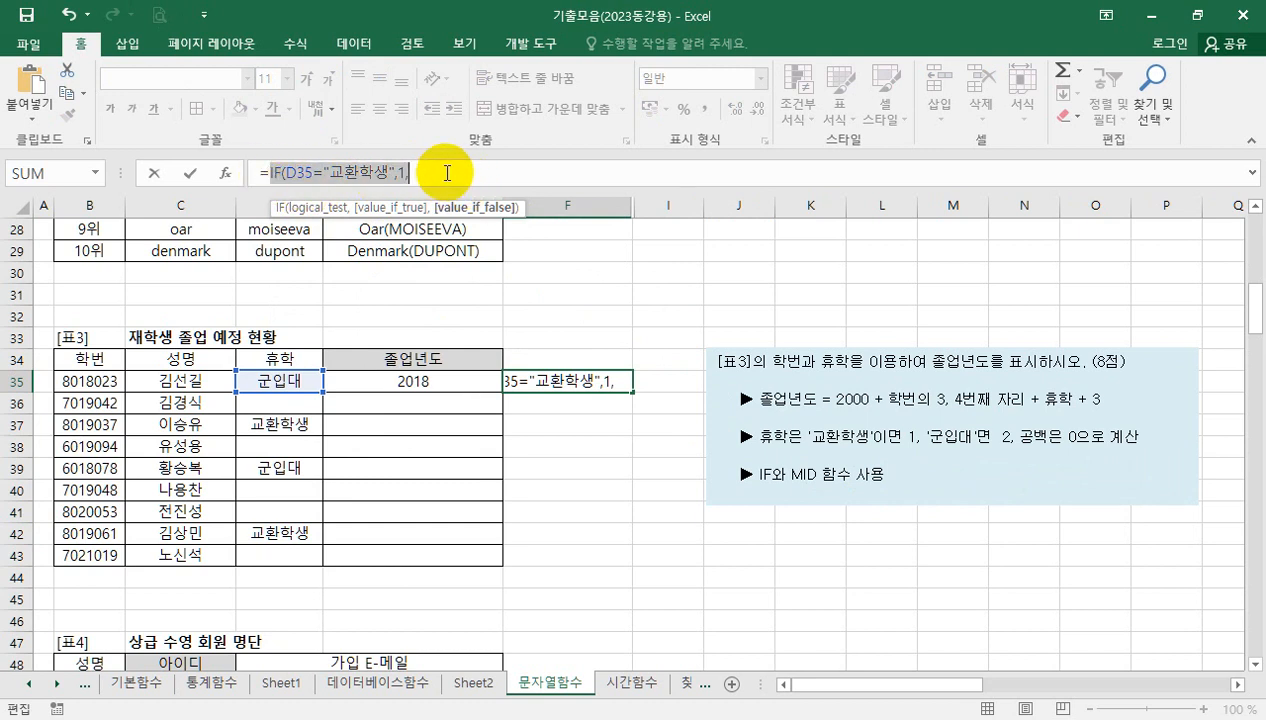
left_click(487, 177)
key("ctrl+v")
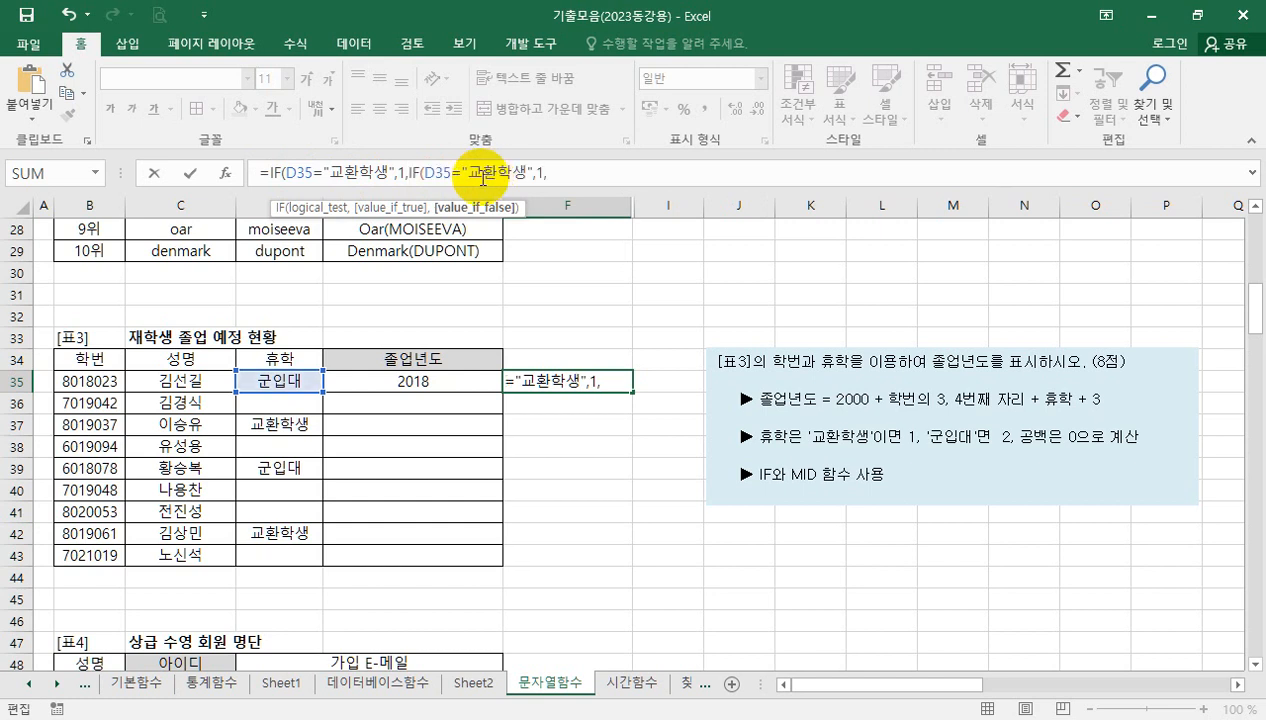
Step: Replace 교환학생 with 군입대 in the nested IF's test in the F35 formula
left_click(468, 173)
key("shift+Right")
key("shift+Right")
key("shift+Right")
key("shift+Right")
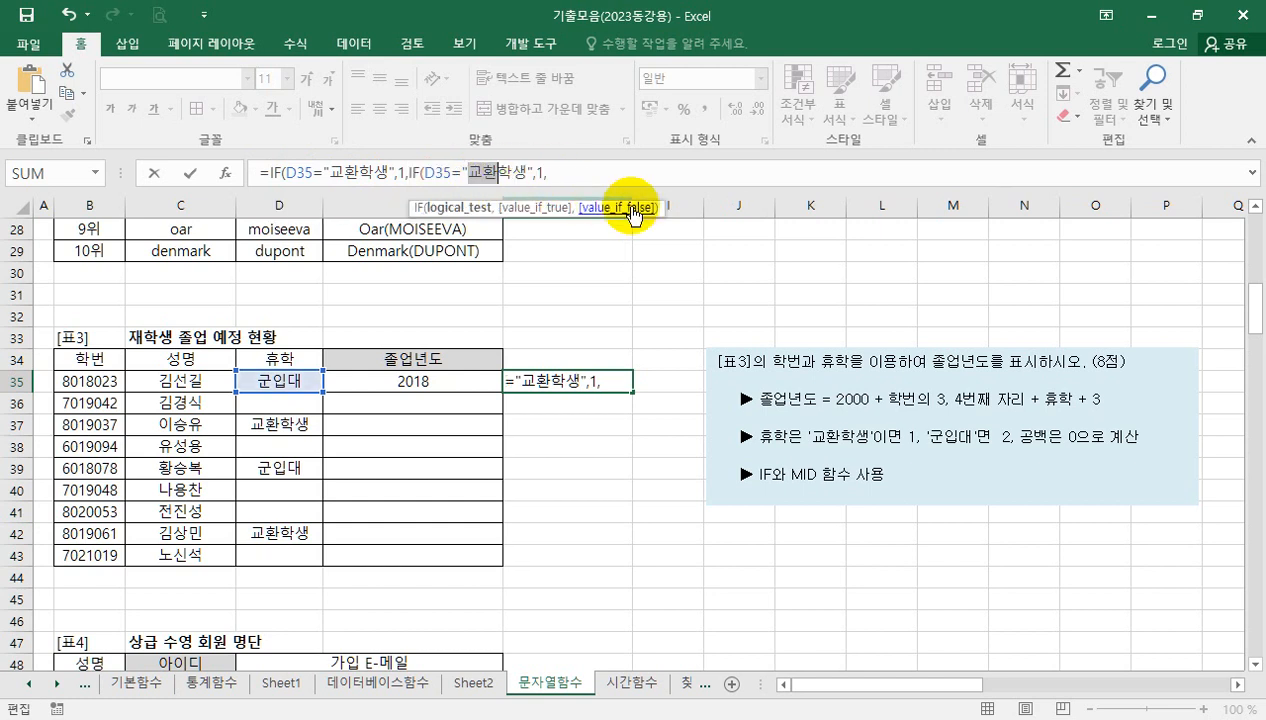
type("rns")
key("BackSpace")
key("BackSpace")
key("BackSpace")
type("군입대")
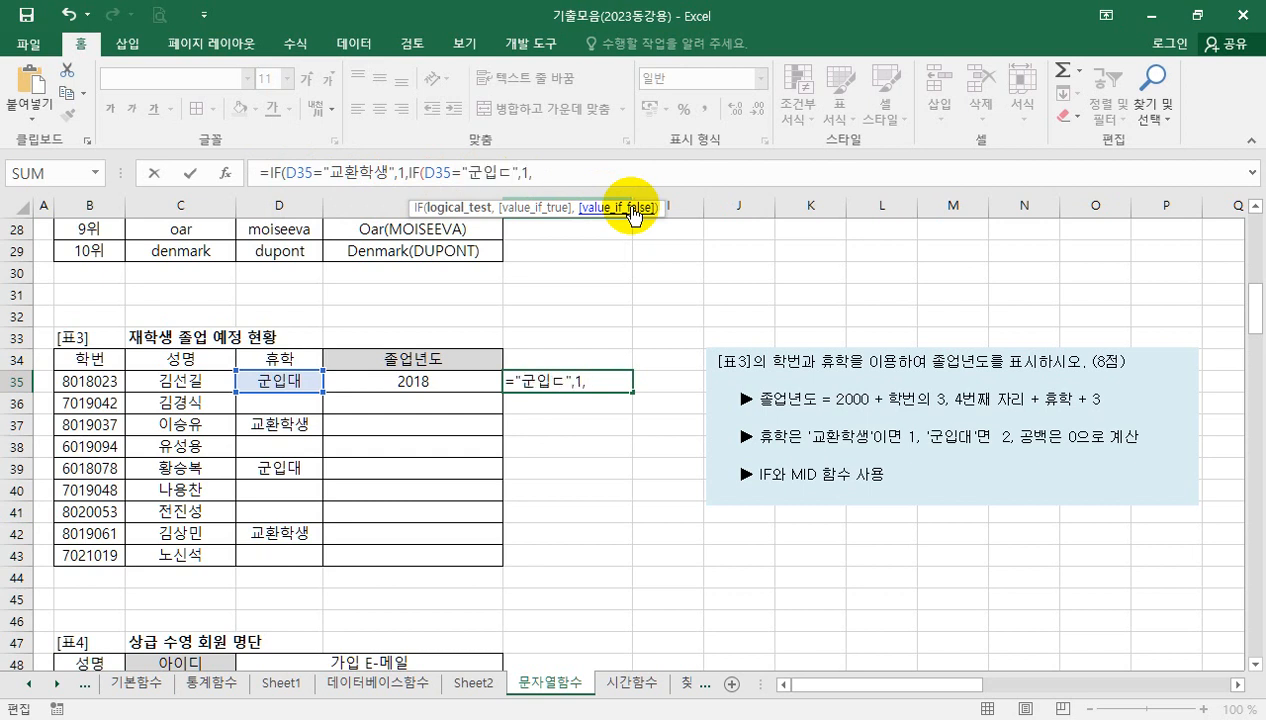
Step: Set the nested IF's true result to 2 and false result to 0, and enter the F35 formula
key("Right")
key("Right")
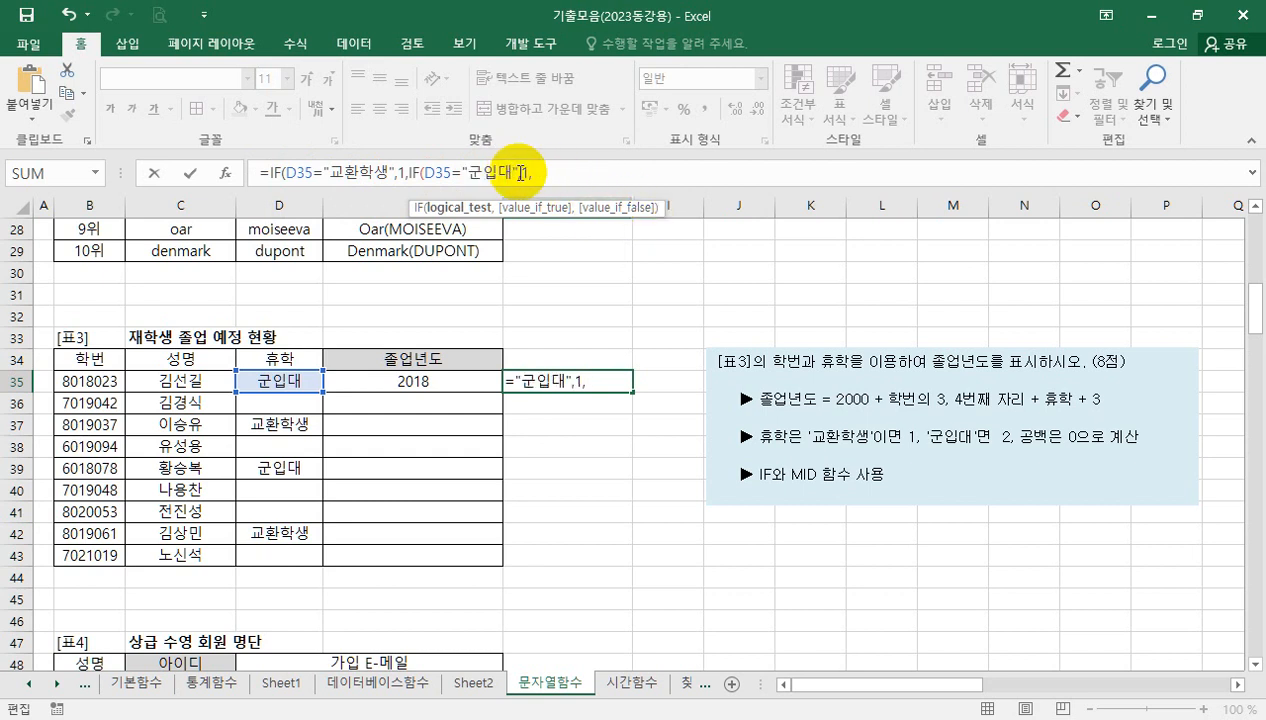
key("Left")
key("BackSpace")
type("2")
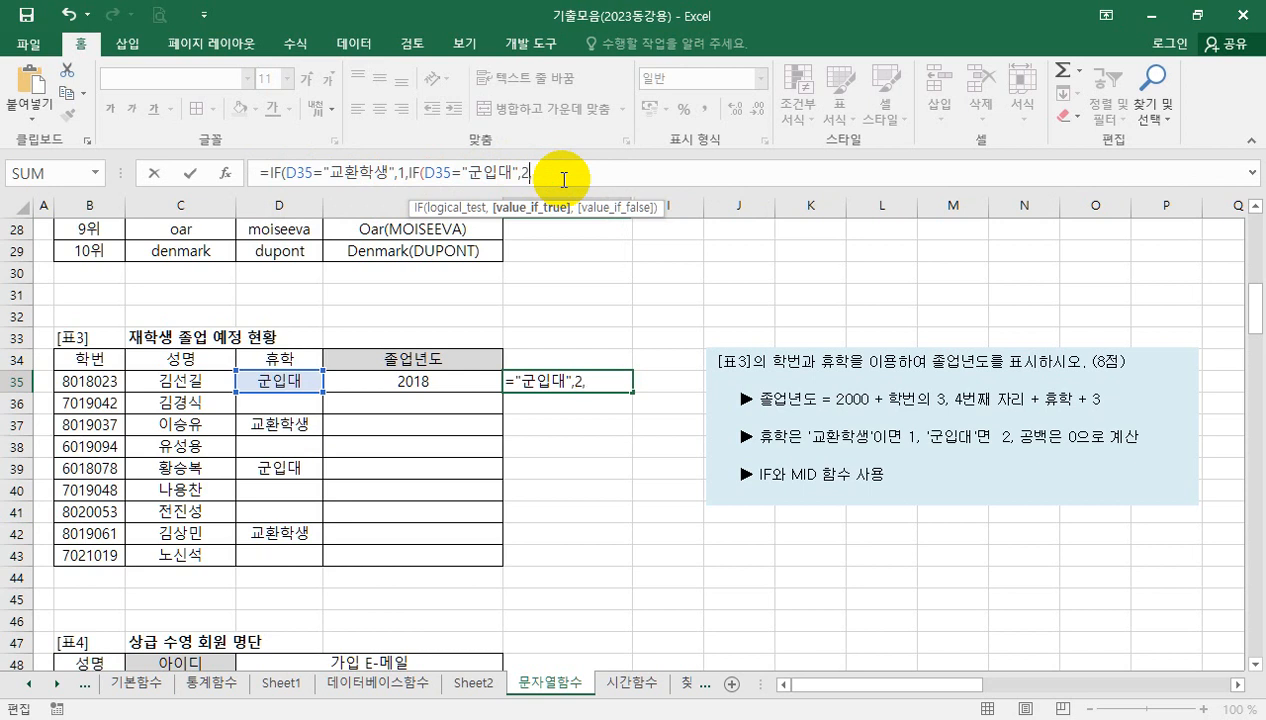
key("Right")
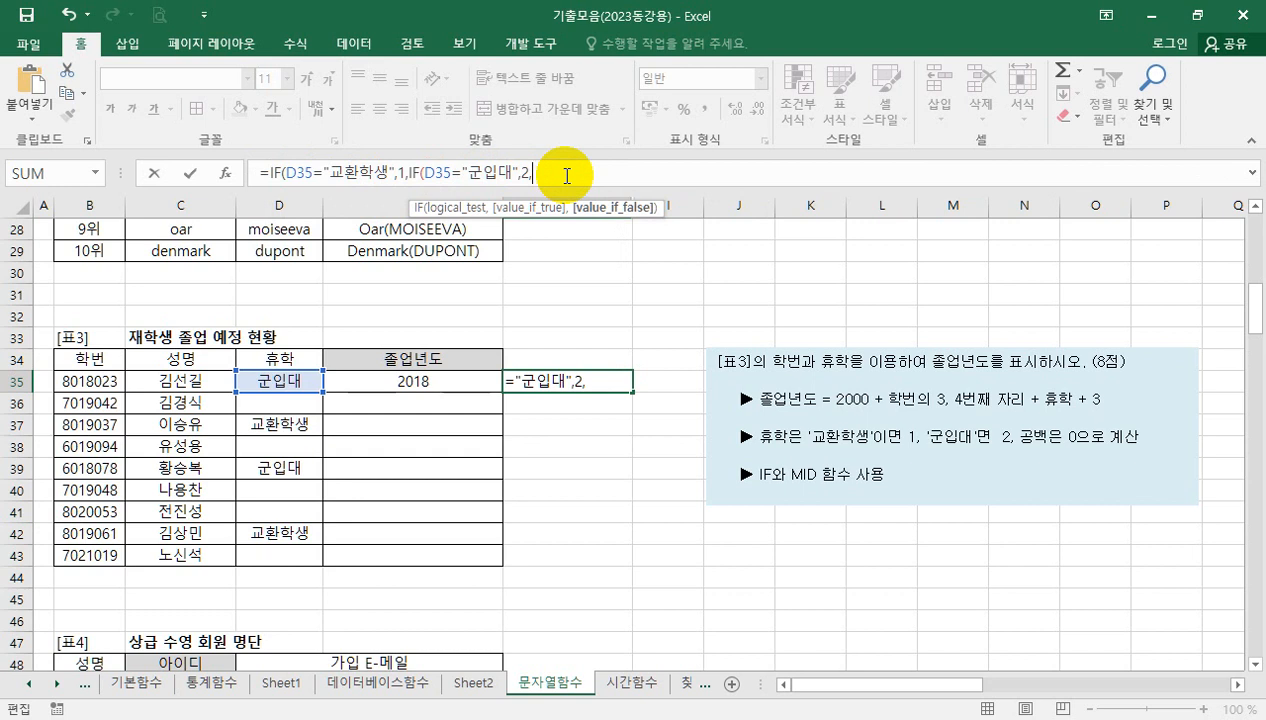
type("0")
key("Return")
key("Return")
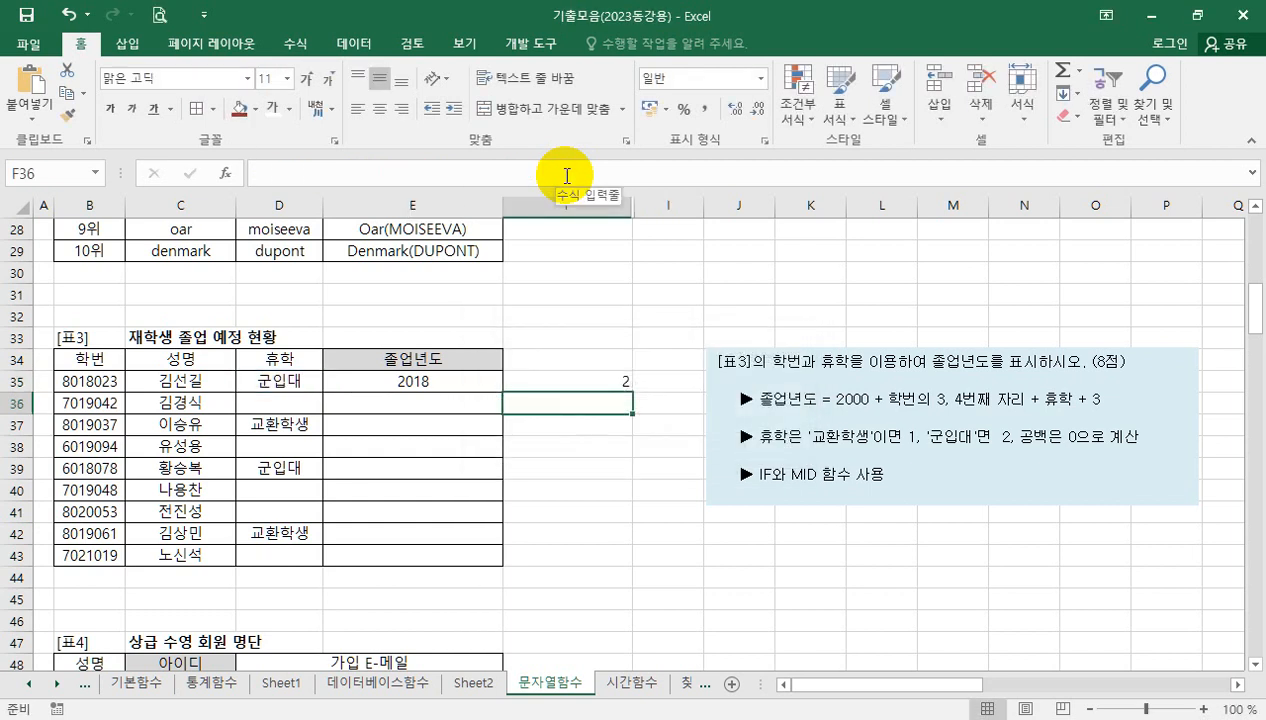
Step: Copy the complete nested IF expression from the F35 formula, without its equals sign
left_click(588, 380)
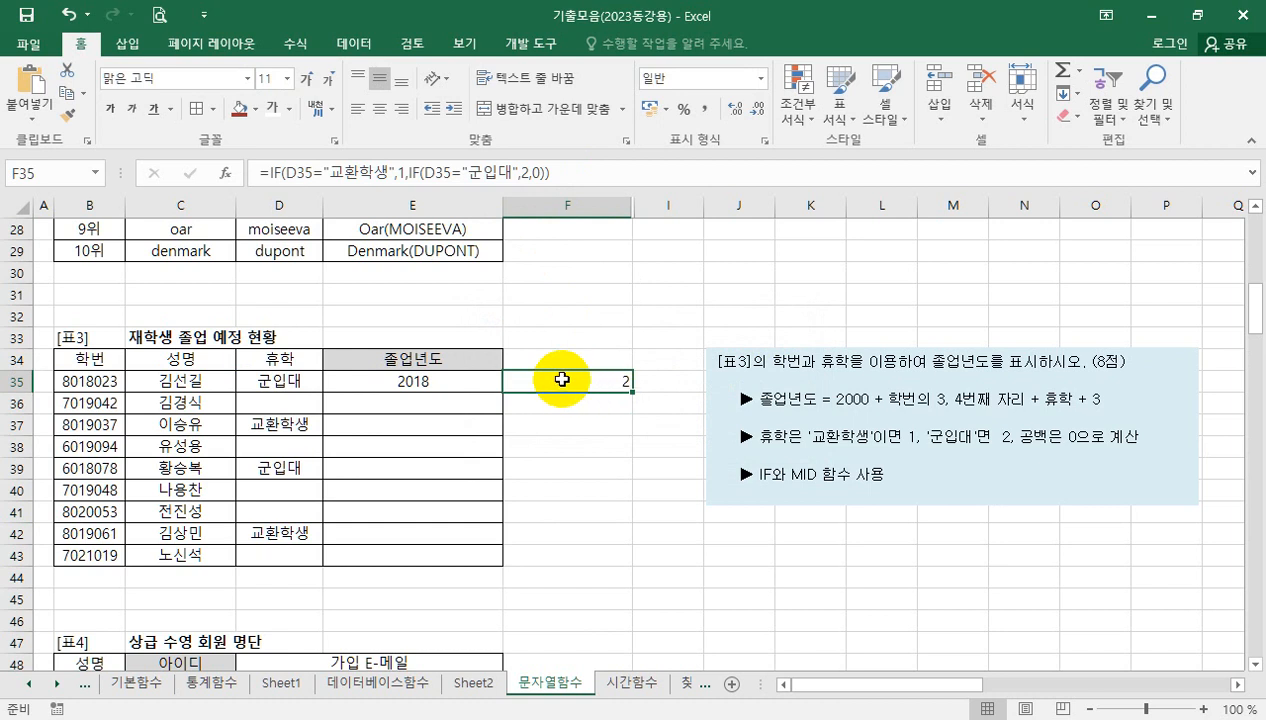
left_click(268, 172)
left_click_drag(268, 172, 570, 195)
key("ctrl+c")
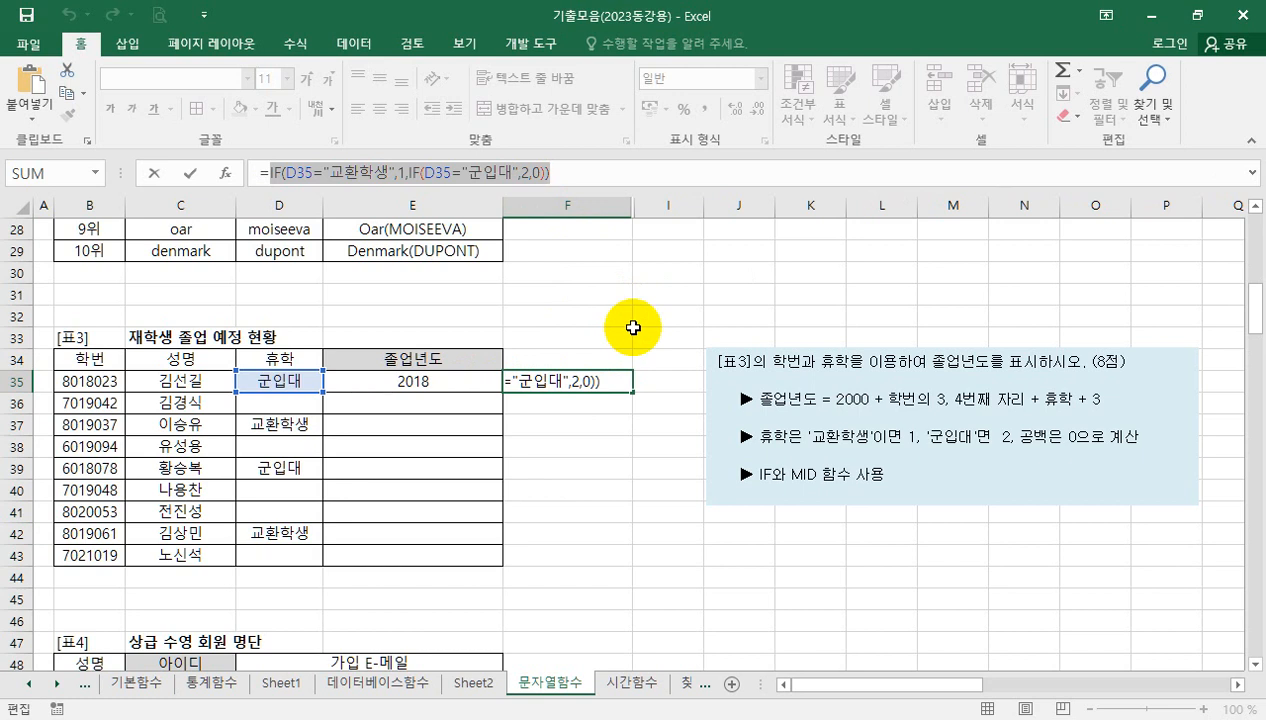
Step: Append the copied nested IF expression and +3 to the =2000+MID(B35,3,2) formula in E35
key("ctrl+Return")
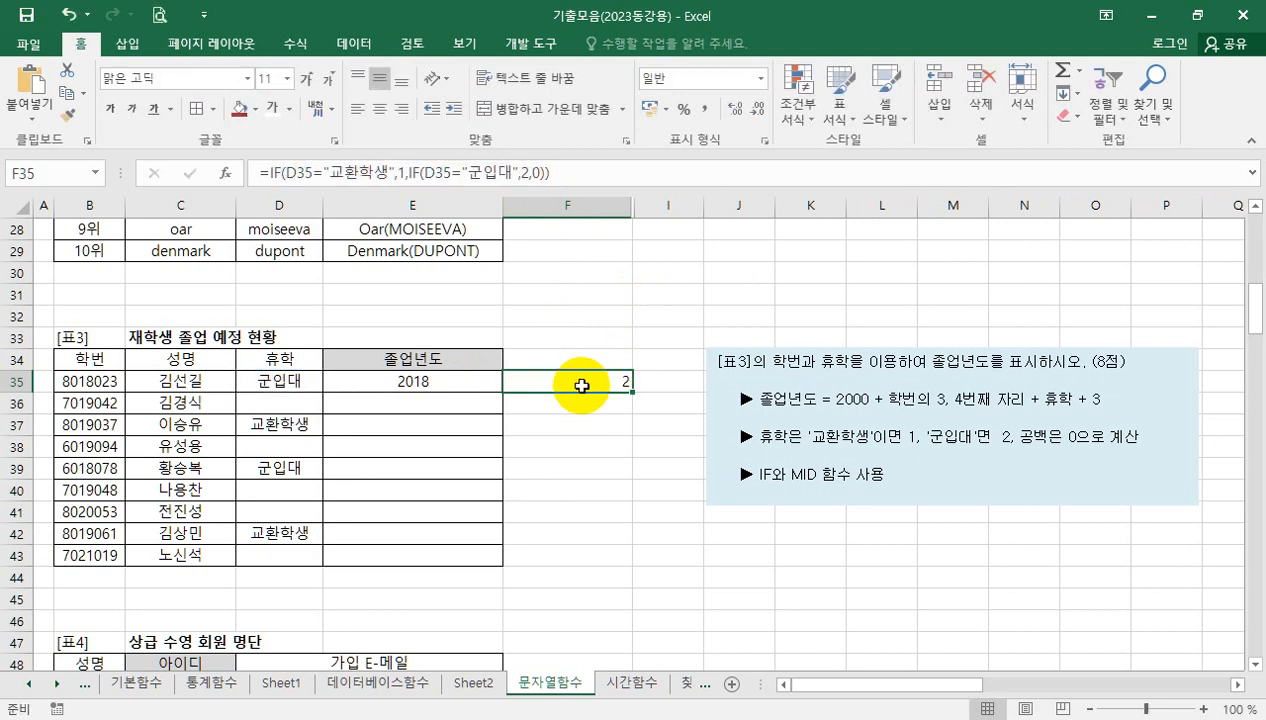
left_click(421, 174)
type("+")
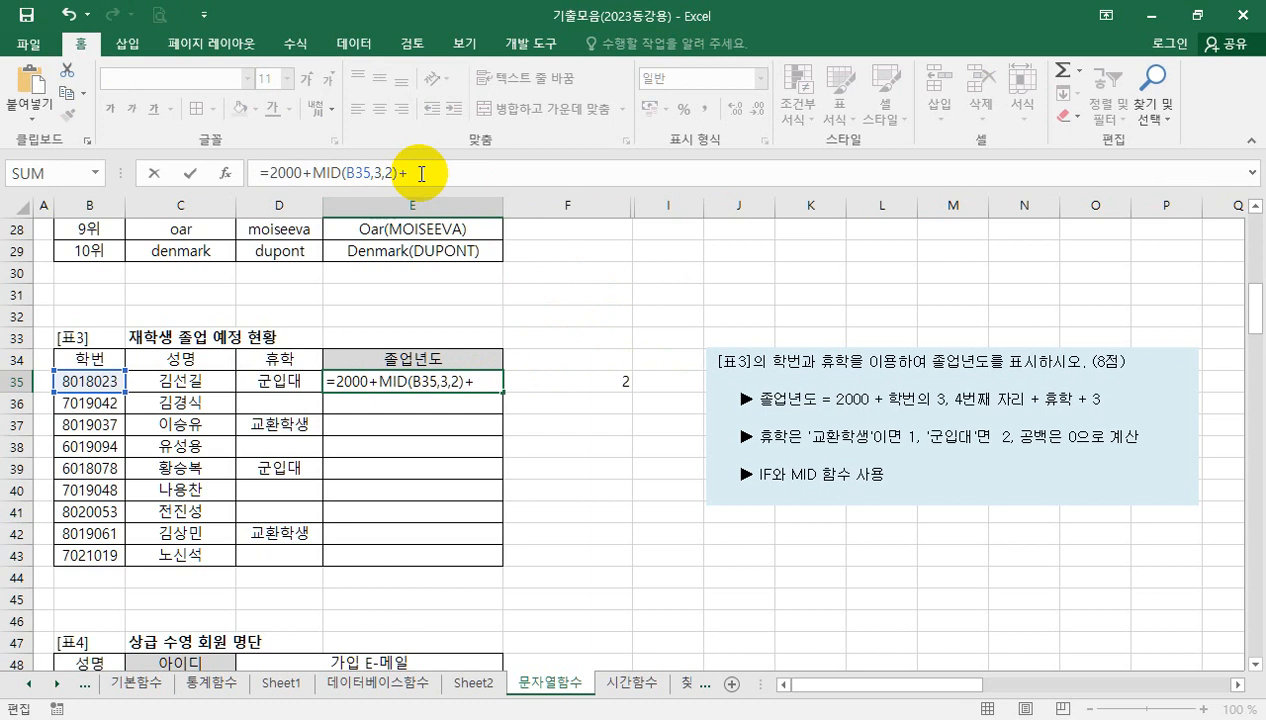
key("ctrl+v")
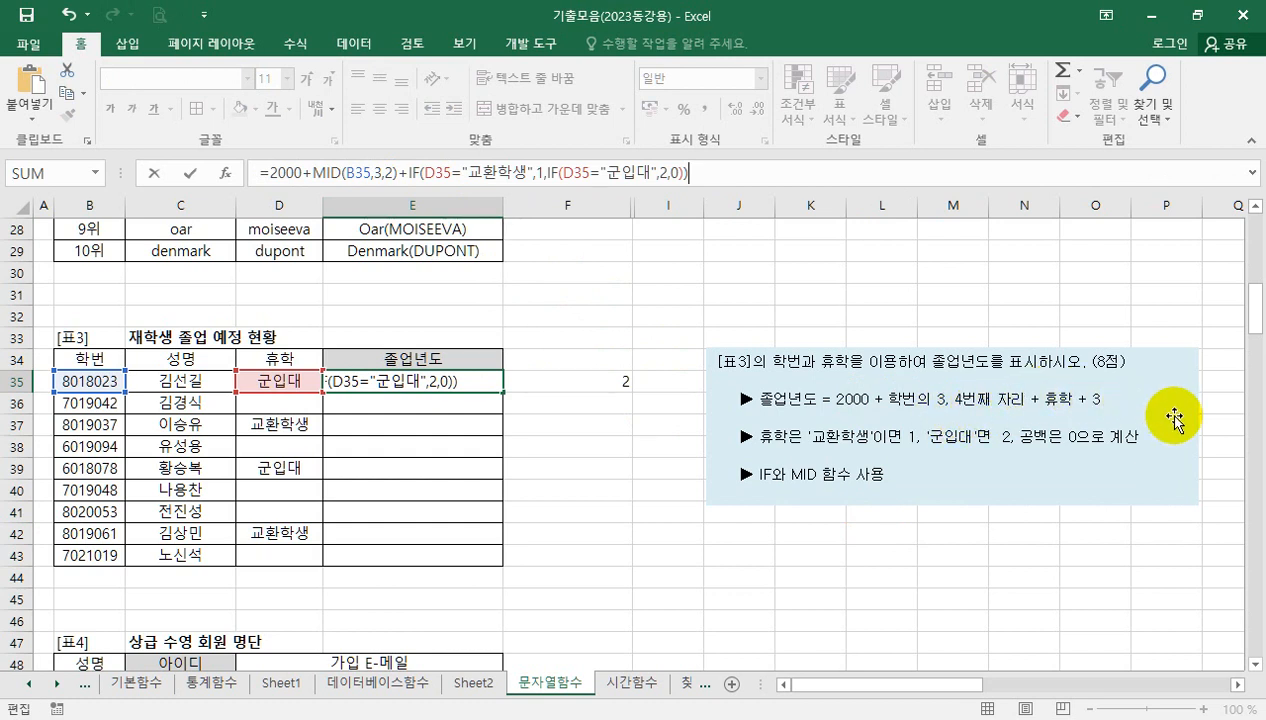
type("+3")
key("Return")
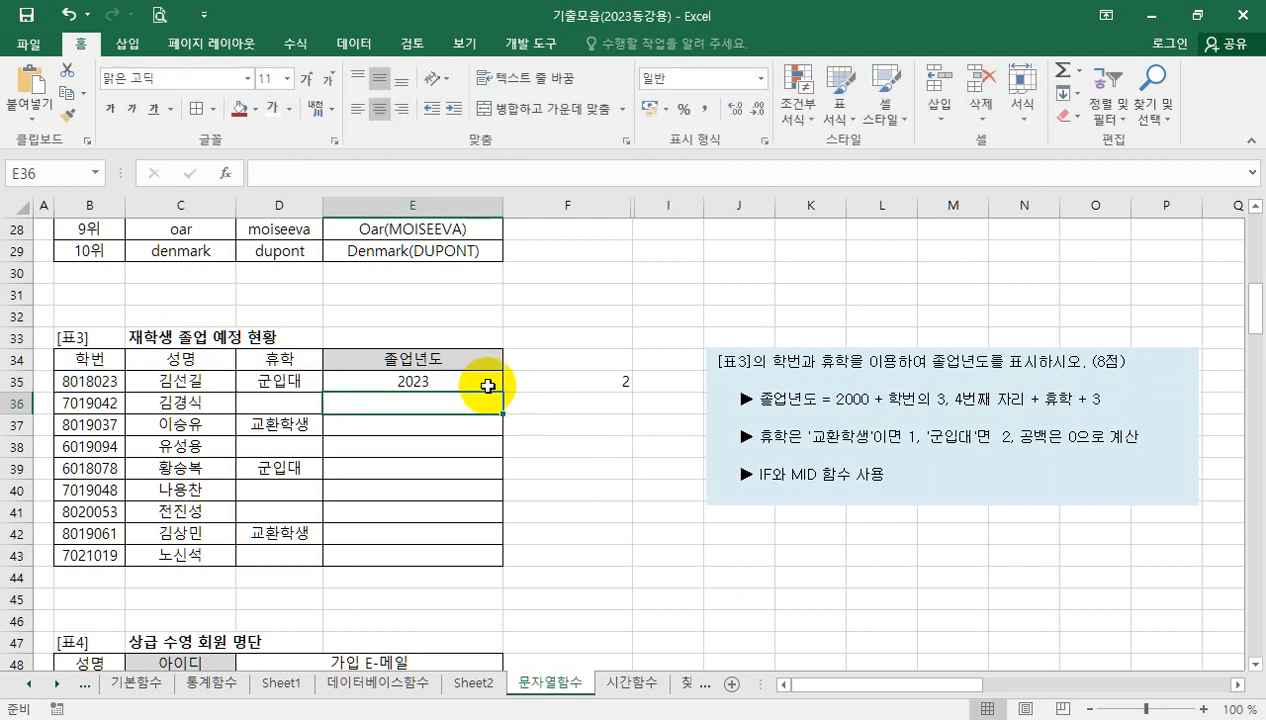
Step: Fill the E35 졸업년도 formula down through E43
left_click(487, 384)
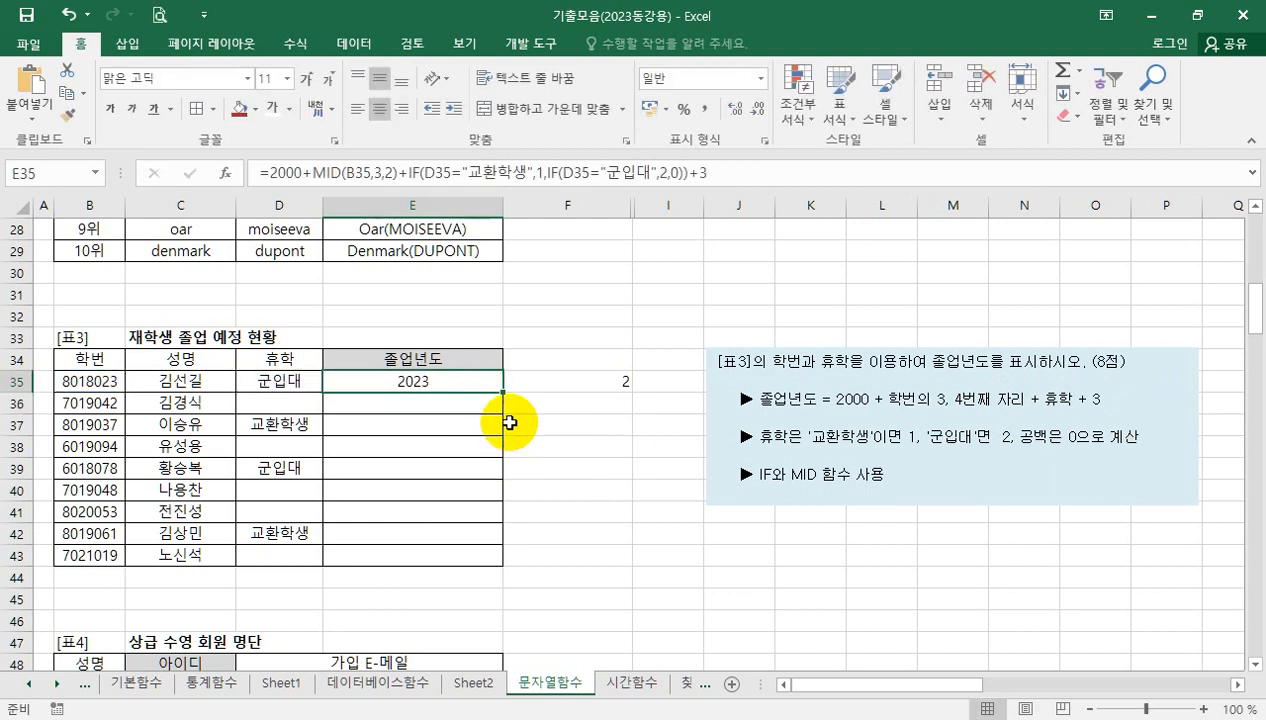
left_click_drag(505, 392, 490, 560)
left_click(572, 481)
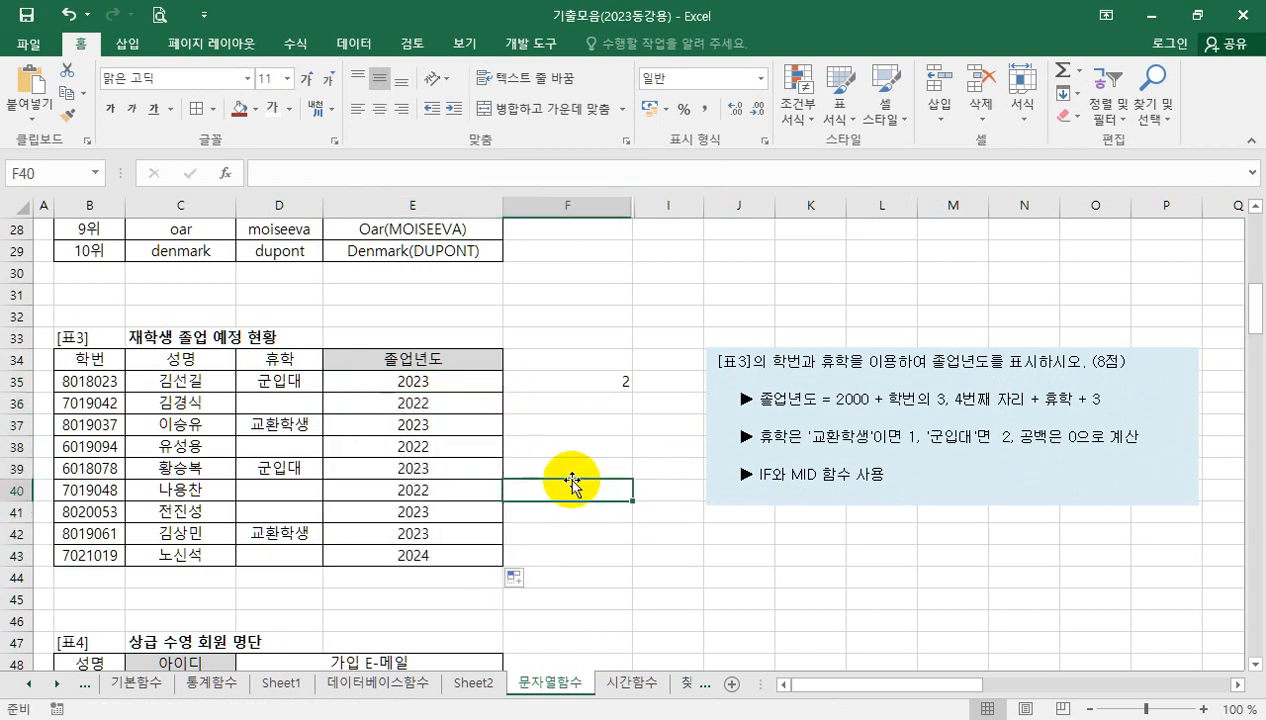
Step: Delete the helper IF formula from F35 beside [표3]
scroll(572, 480, "down", 4)
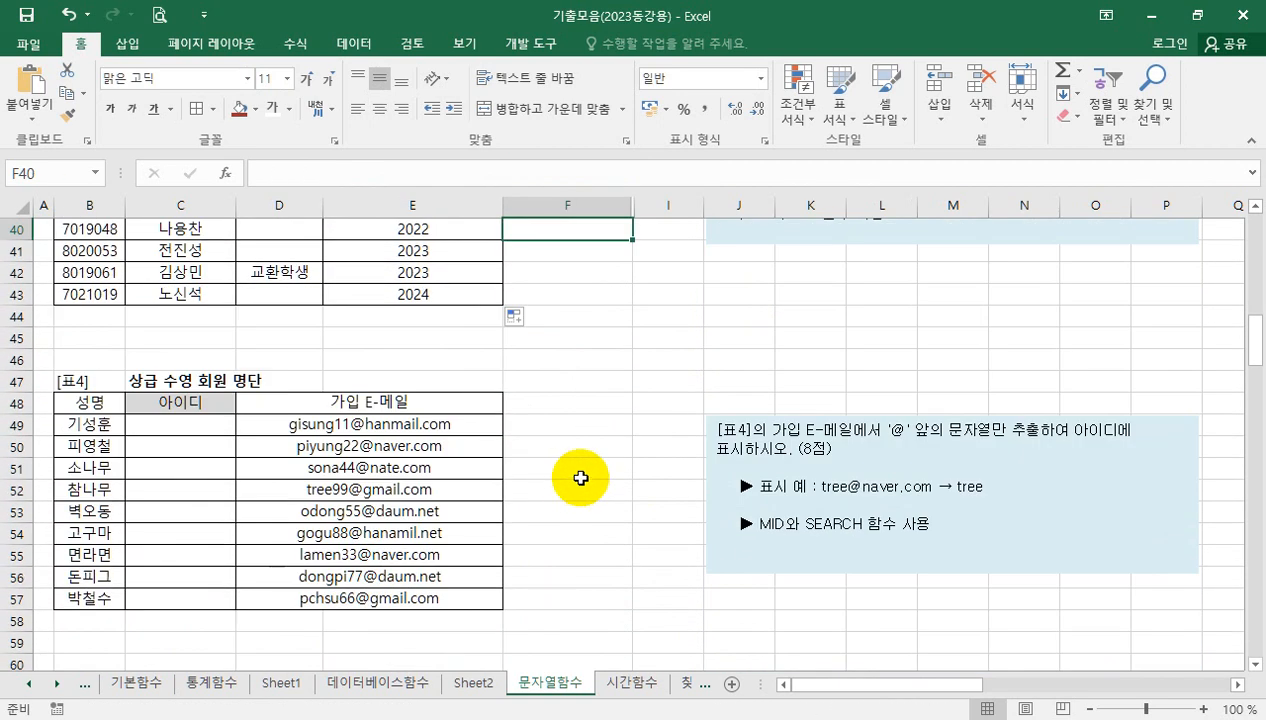
scroll(580, 478, "up", 3)
left_click(602, 318)
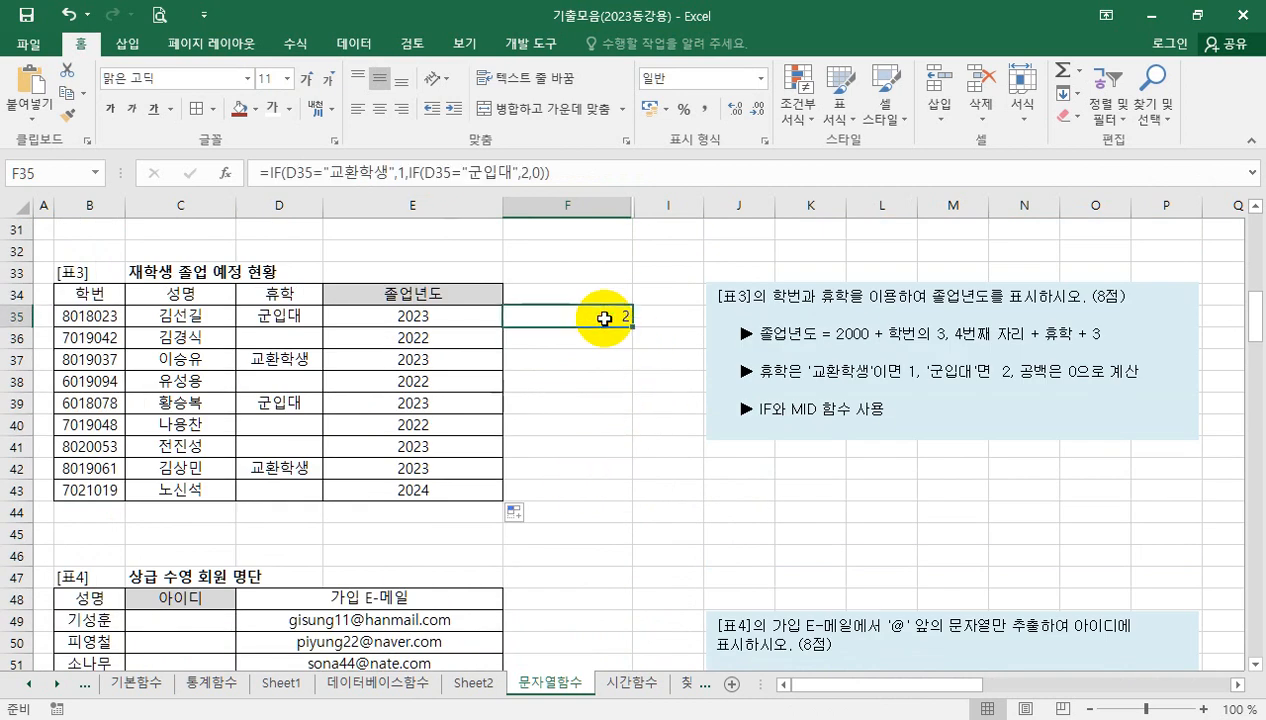
left_click(607, 360)
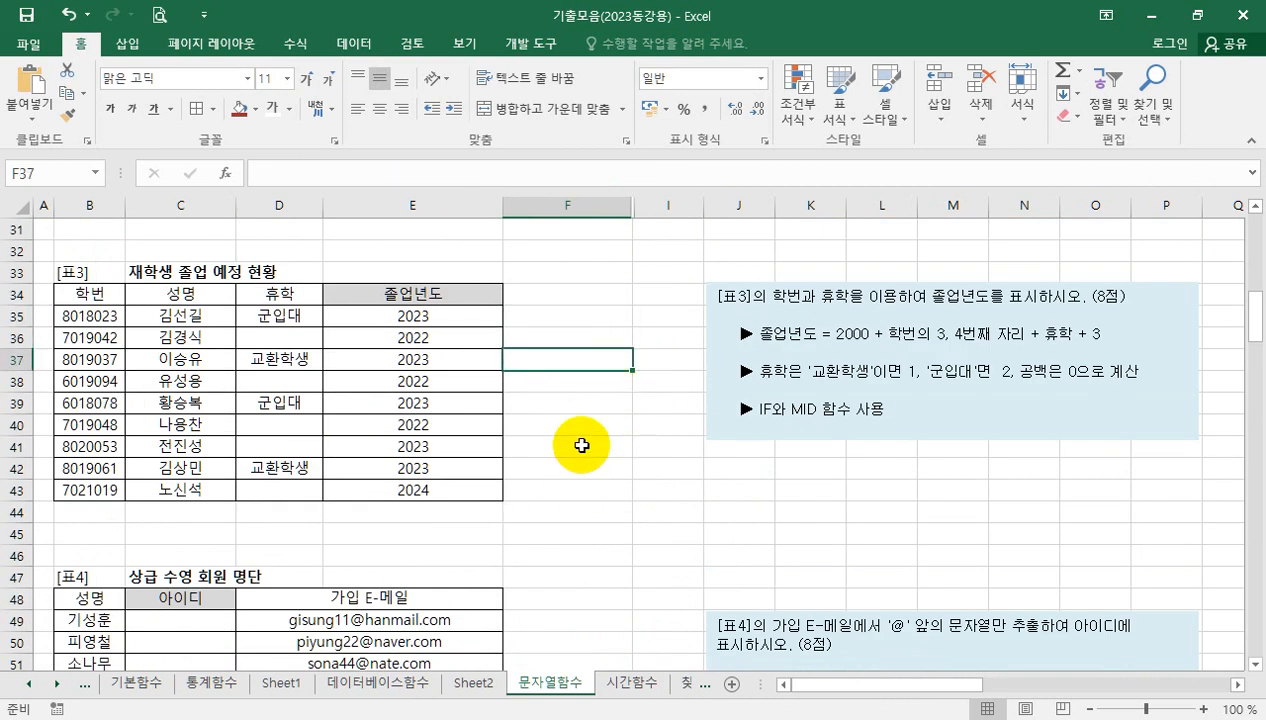
Step: Enter =MID(D49,1,8) in C49, the first 아이디 cell of [표4]
scroll(579, 443, "down", 3)
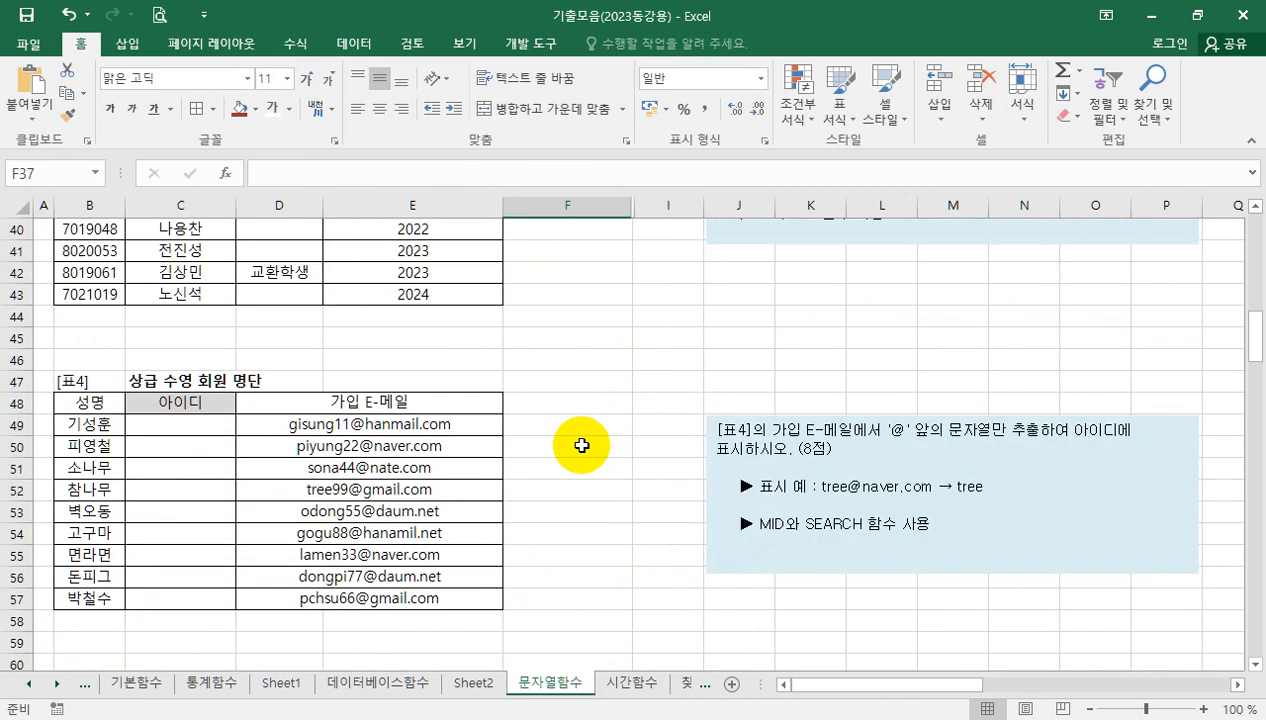
left_click(208, 432)
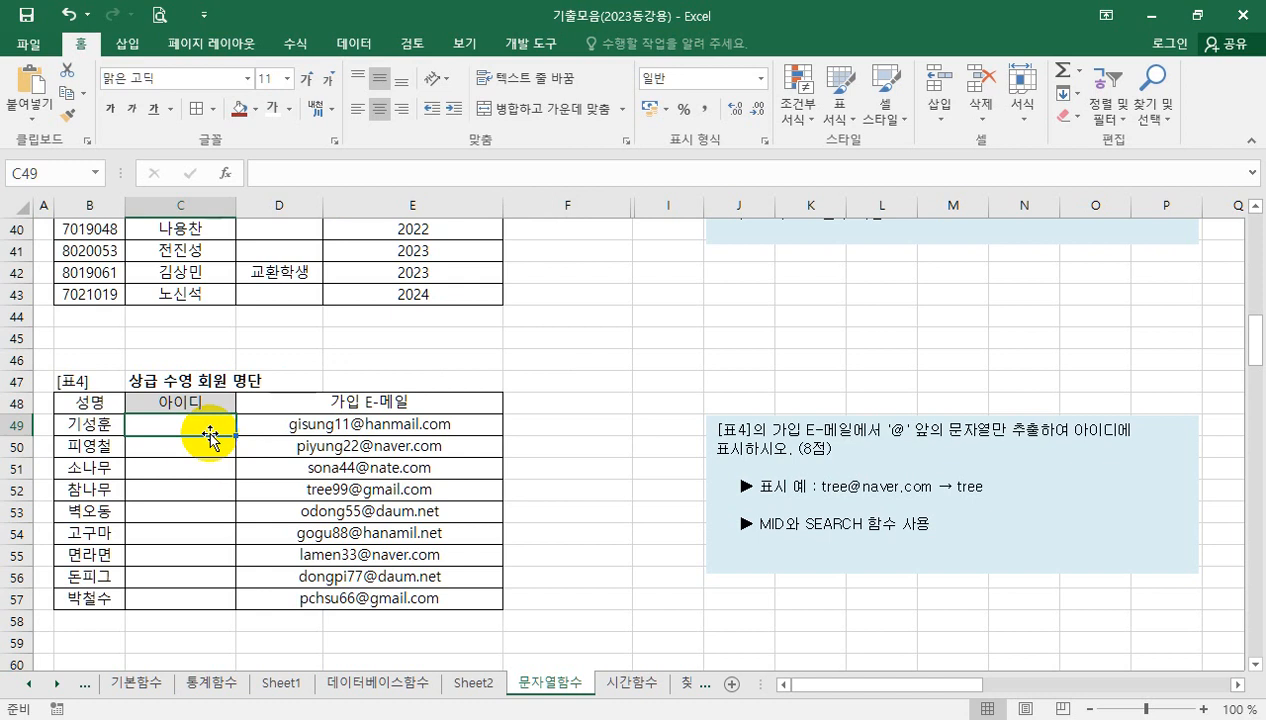
type("=")
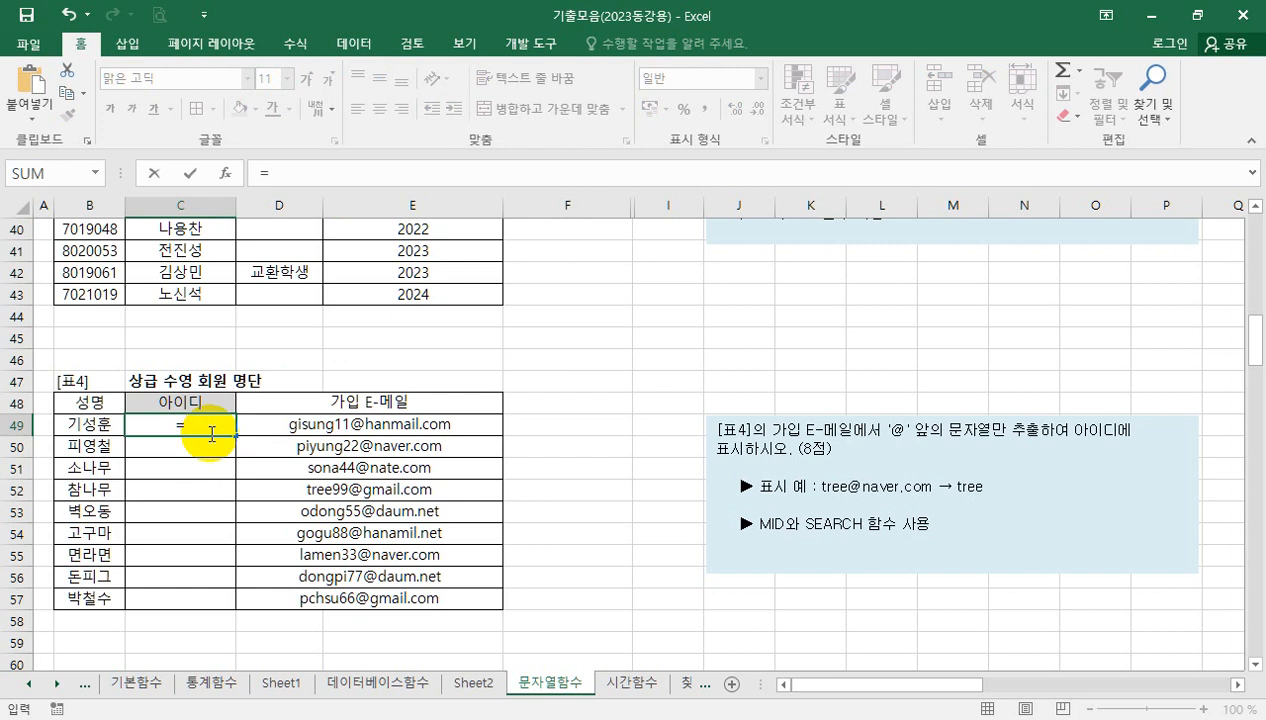
type("mid")
key("Tab")
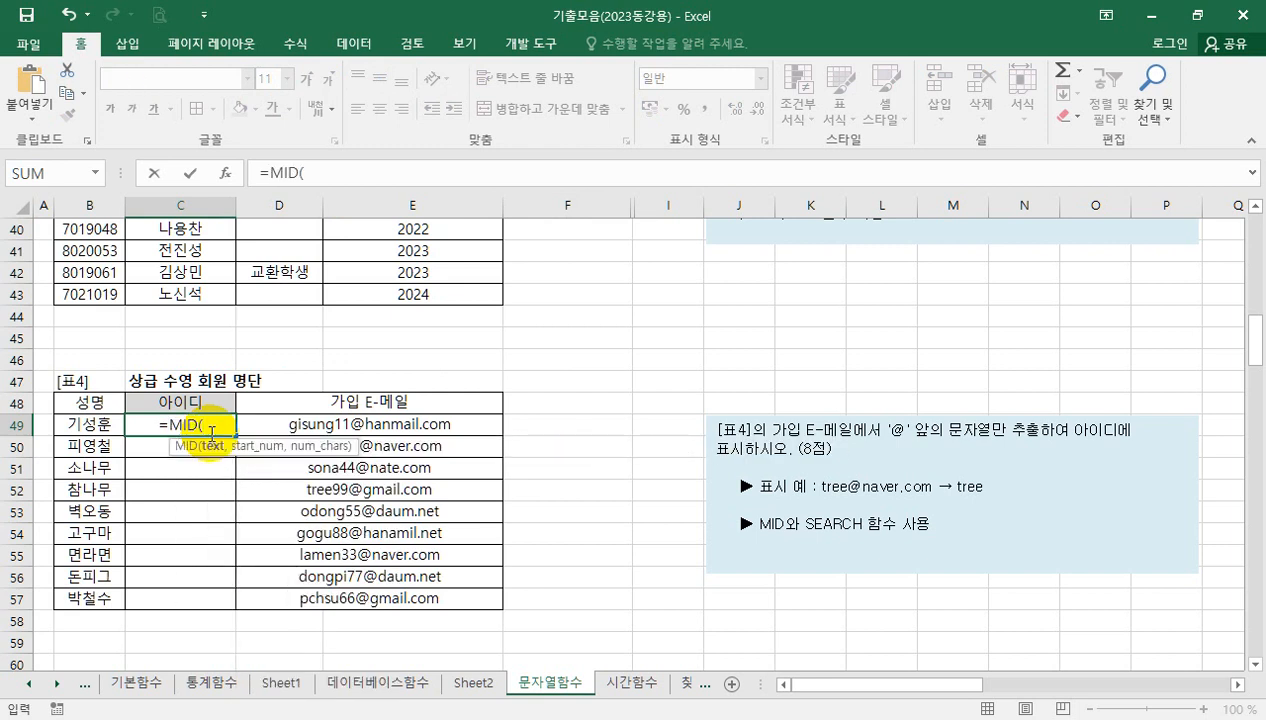
left_click(329, 425)
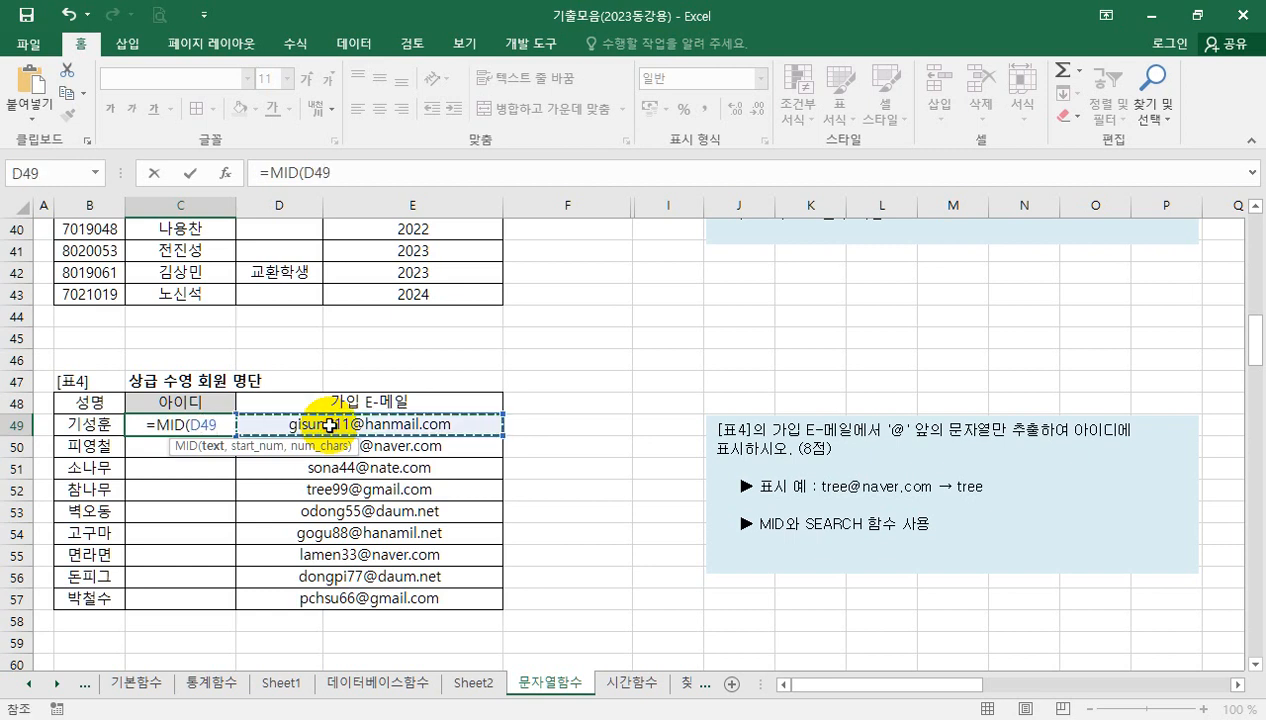
type(",")
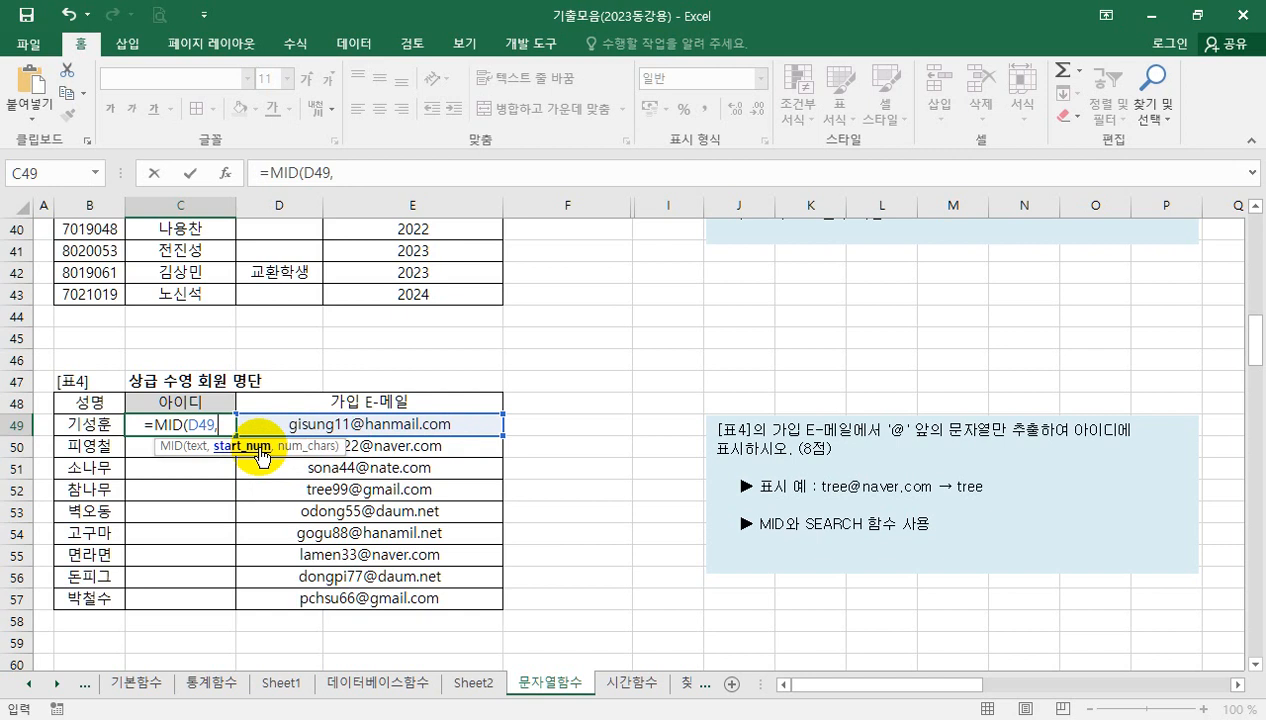
type("1")
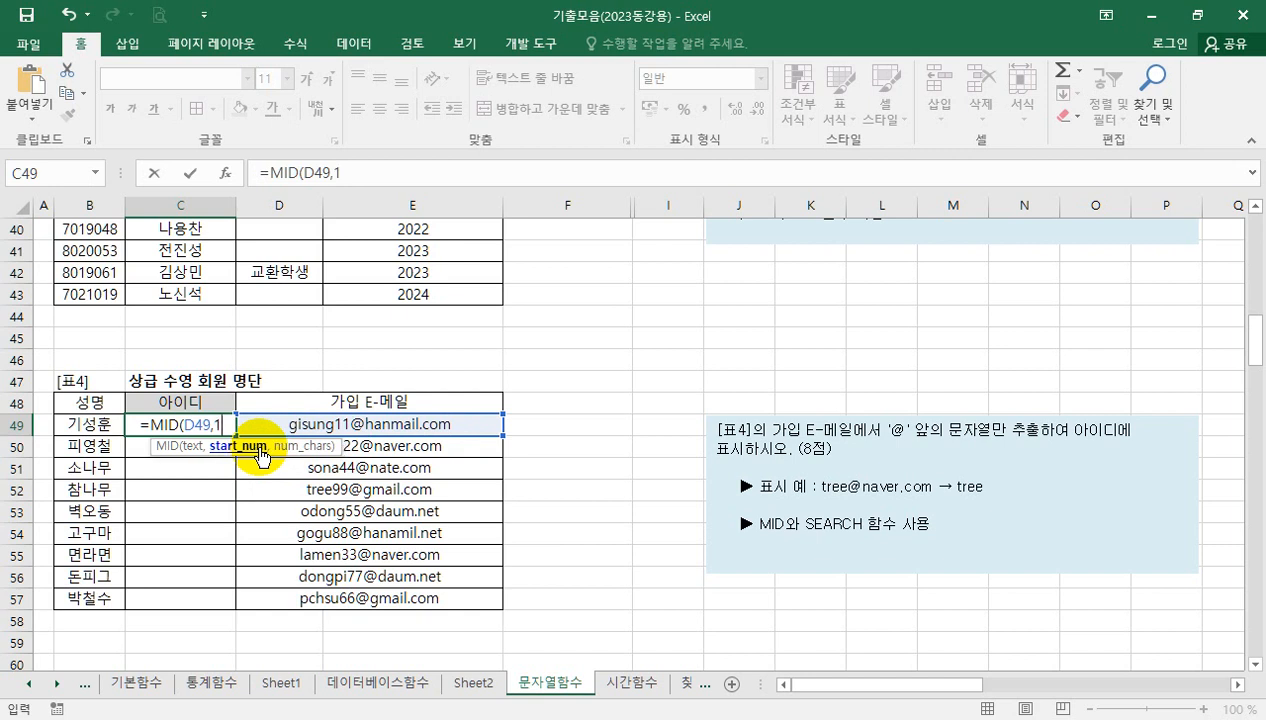
type(",")
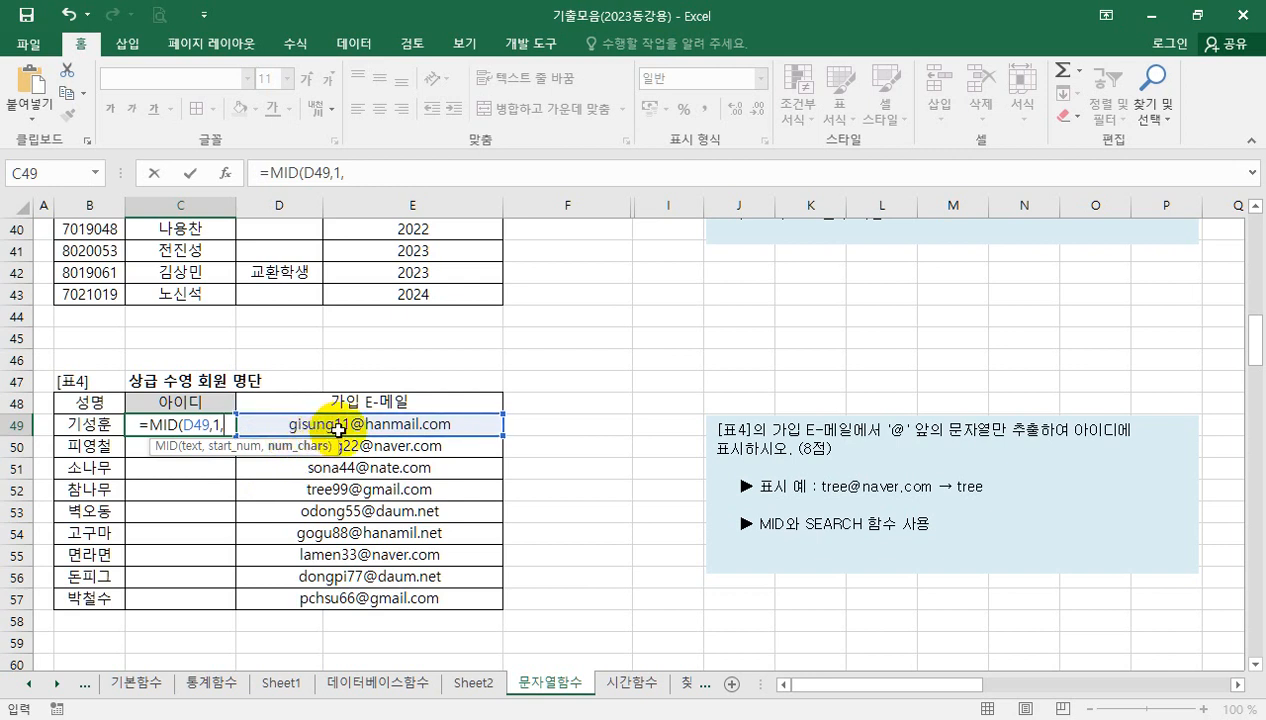
type("8")
key("Return")
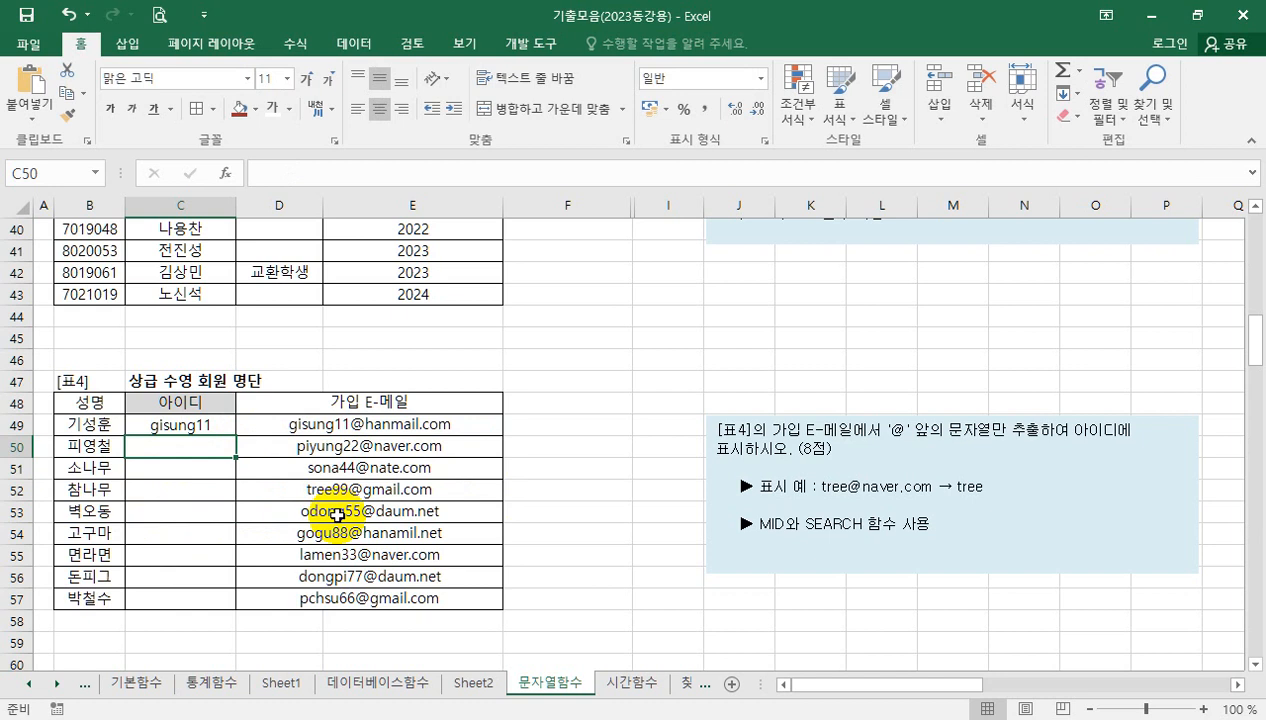
left_click(556, 426)
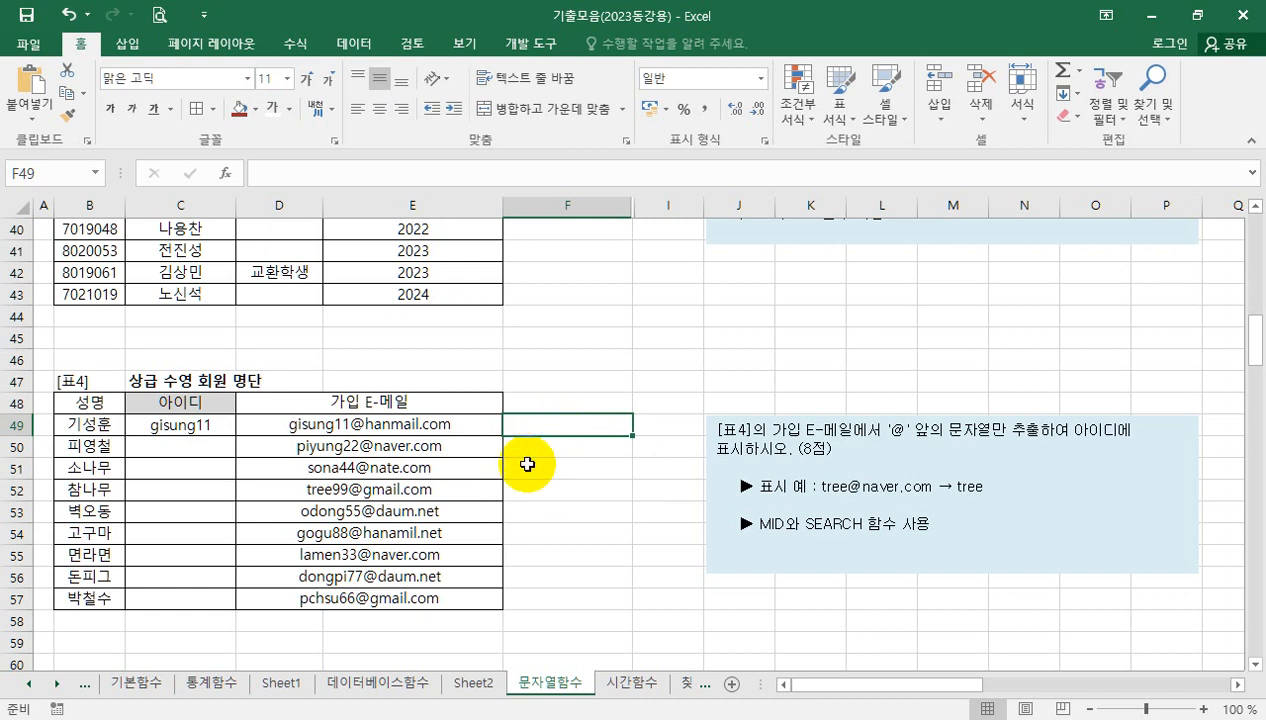
type("=se")
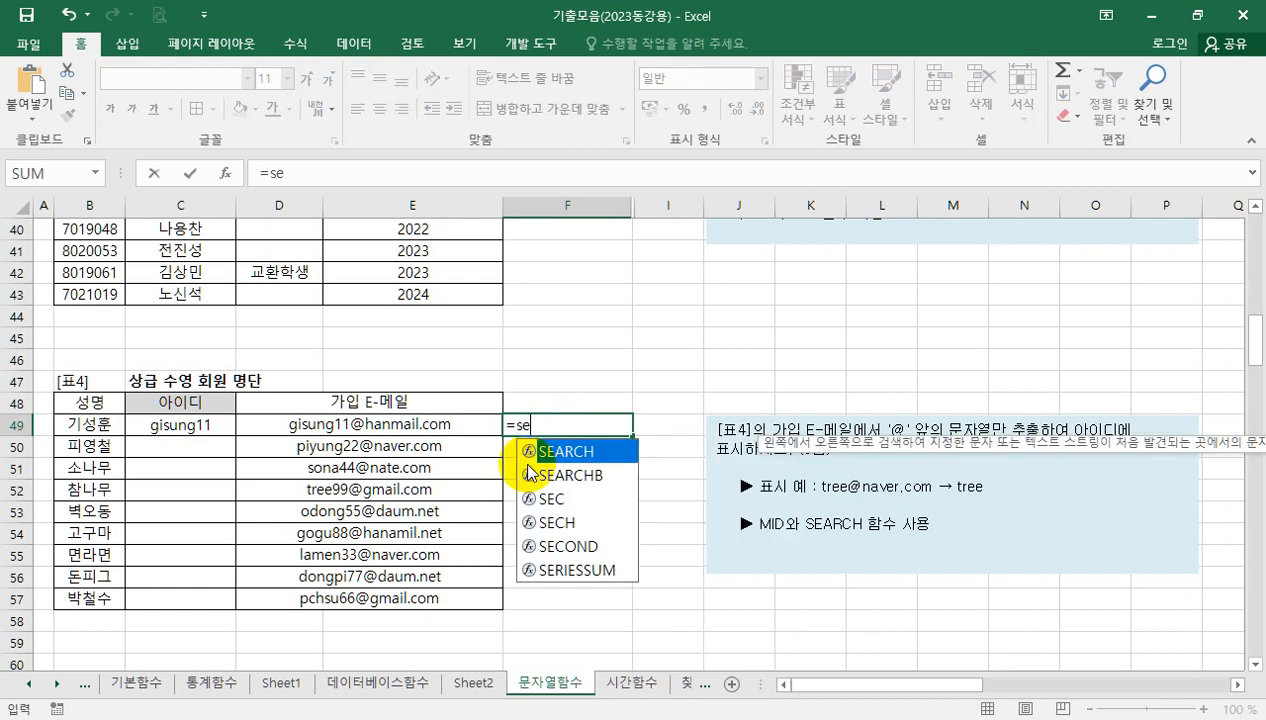
key("Tab")
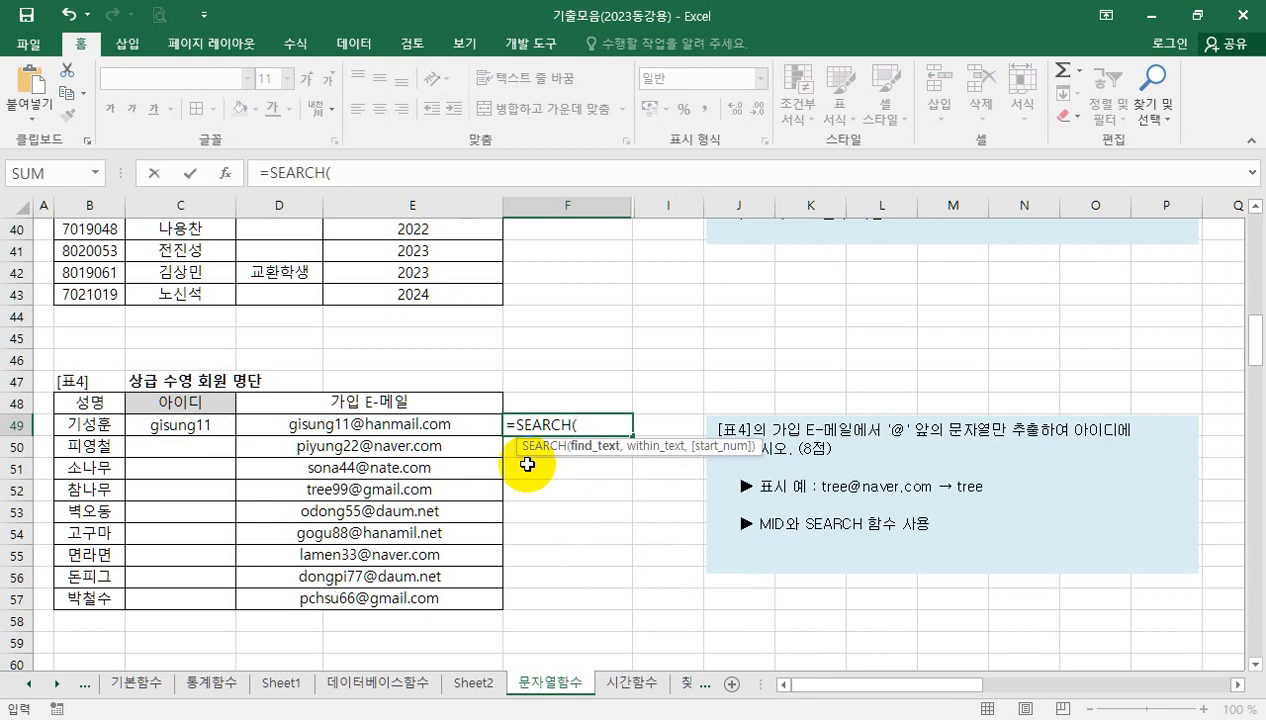
key("BackSpace")
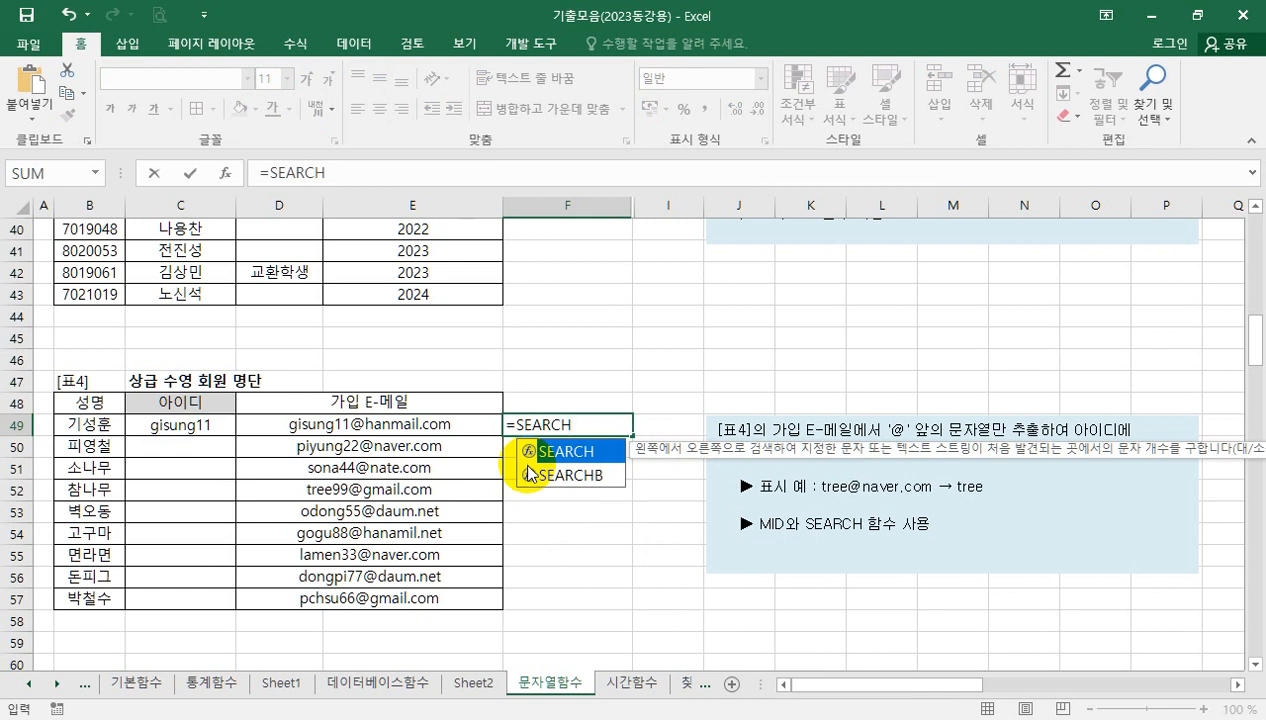
key("Escape")
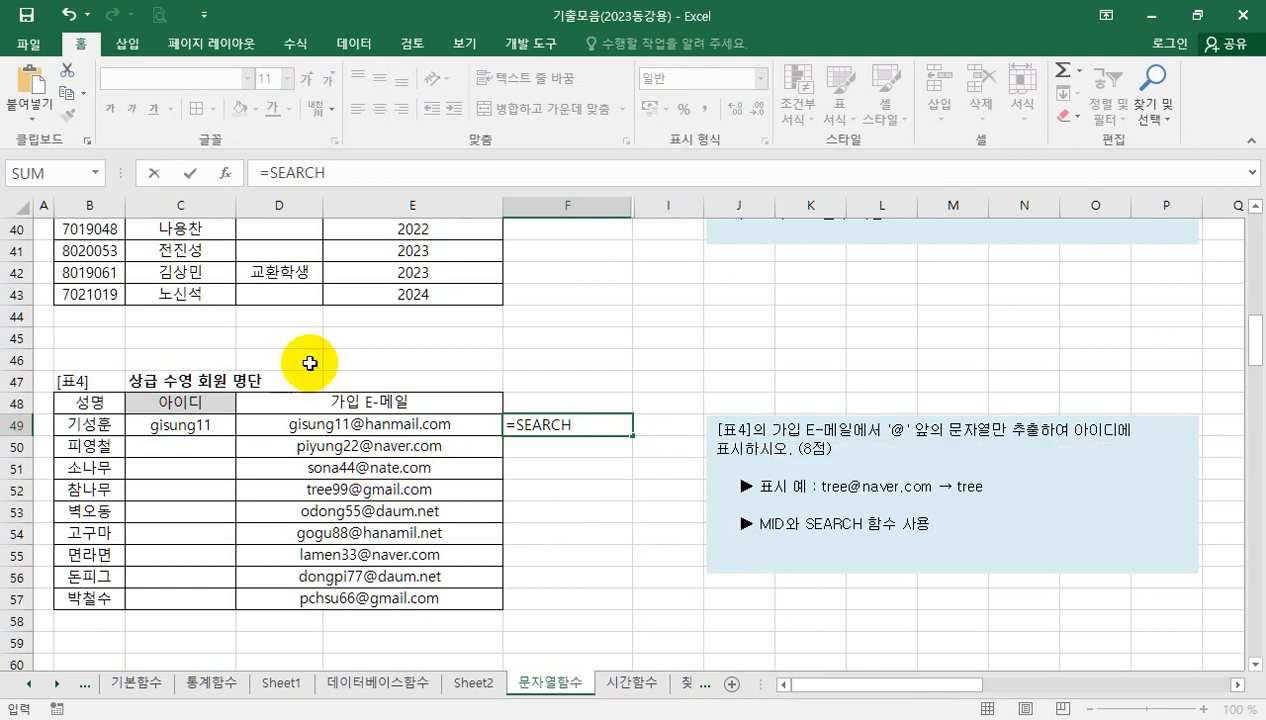
Step: Compare the built-in descriptions of the SEARCH and FIND functions through a scratch formula in C45, and clear that cell
left_click(197, 341)
type("=se")
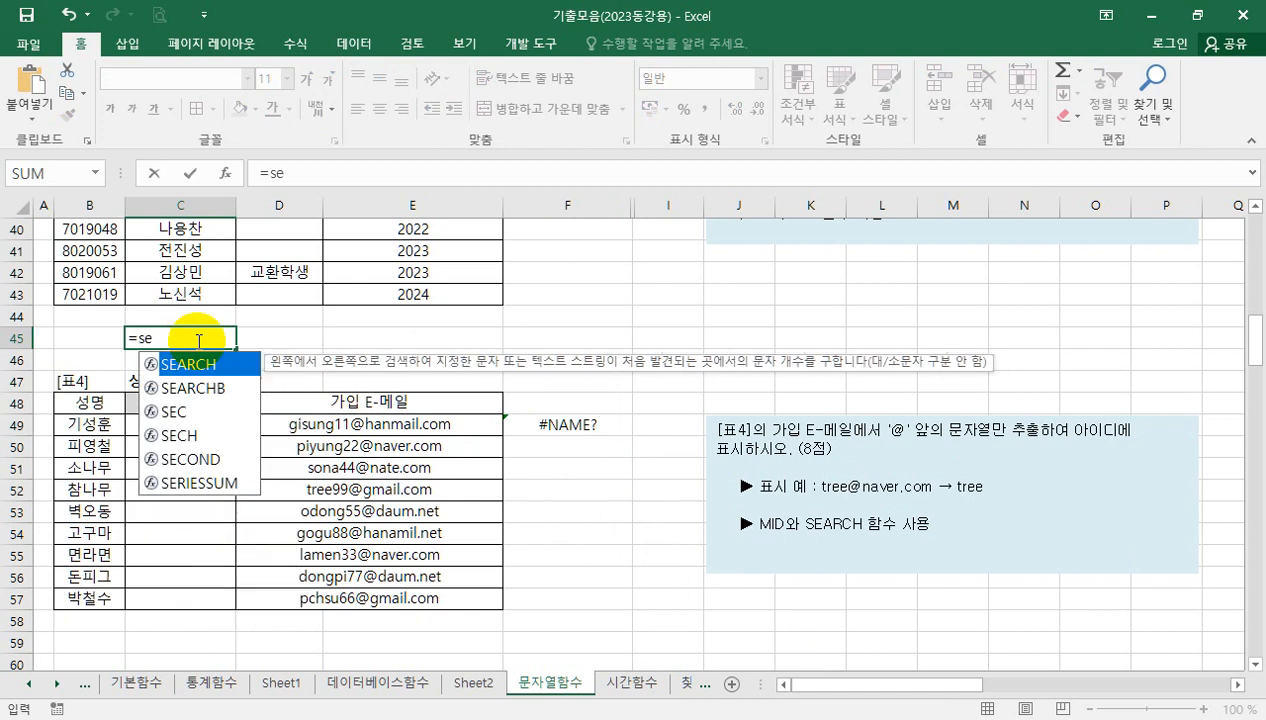
left_click_drag(866, 345, 992, 381)
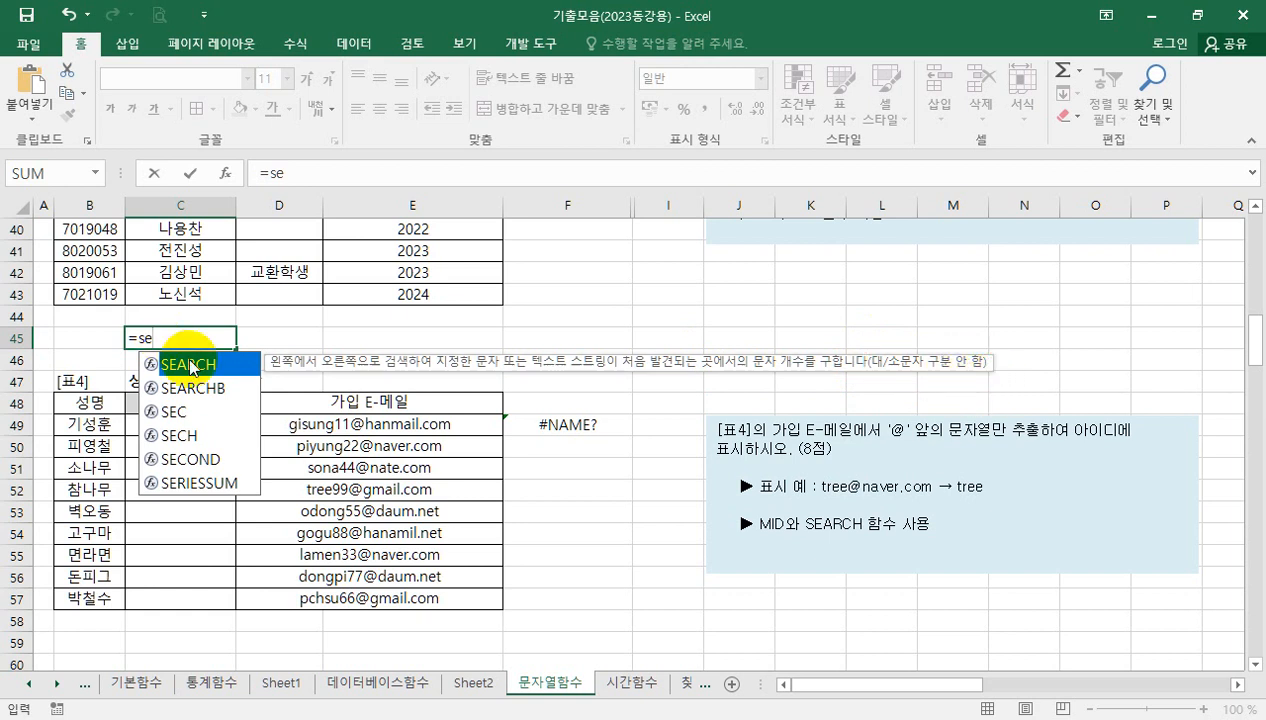
key("BackSpace")
key("BackSpace")
type("fi")
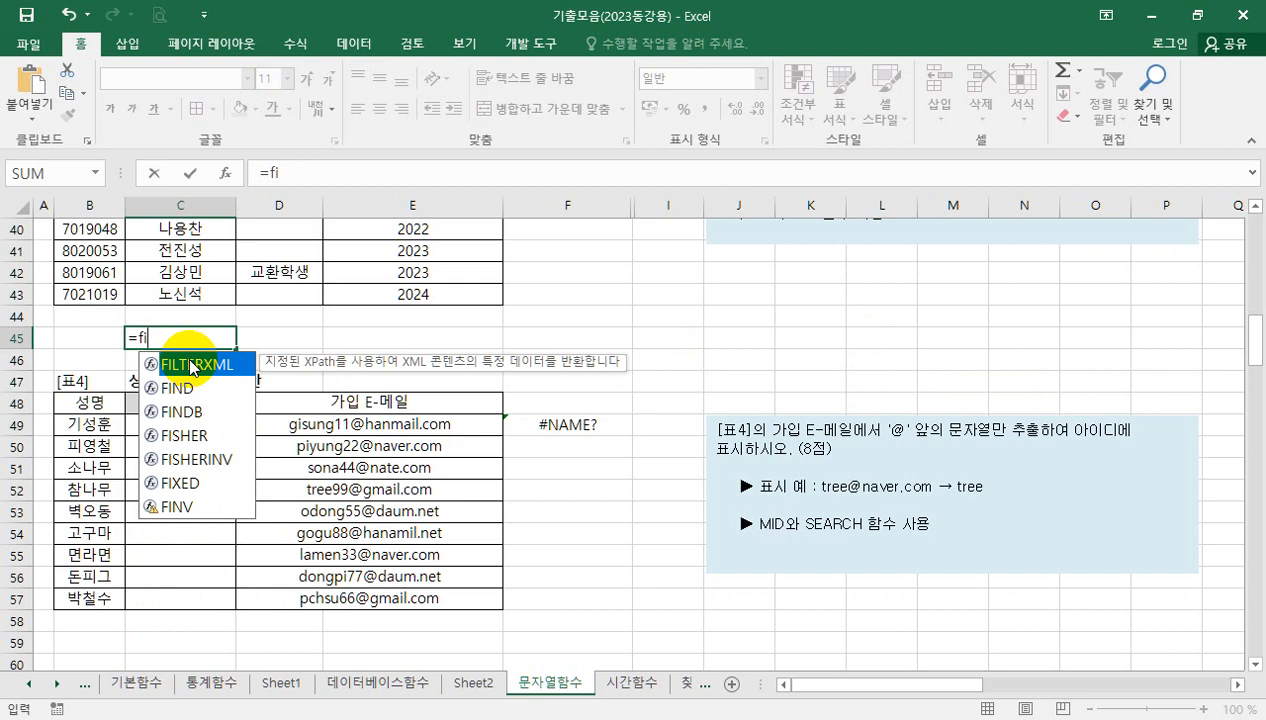
left_click(188, 390)
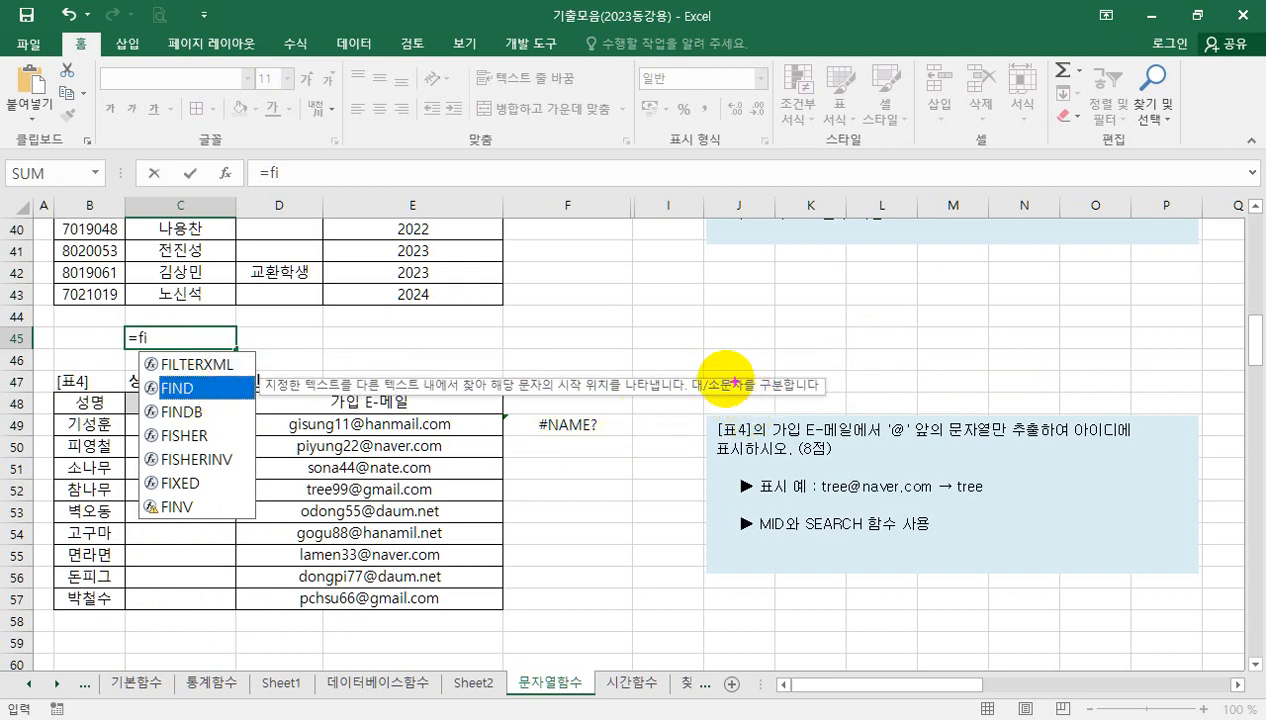
left_click_drag(690, 366, 830, 398)
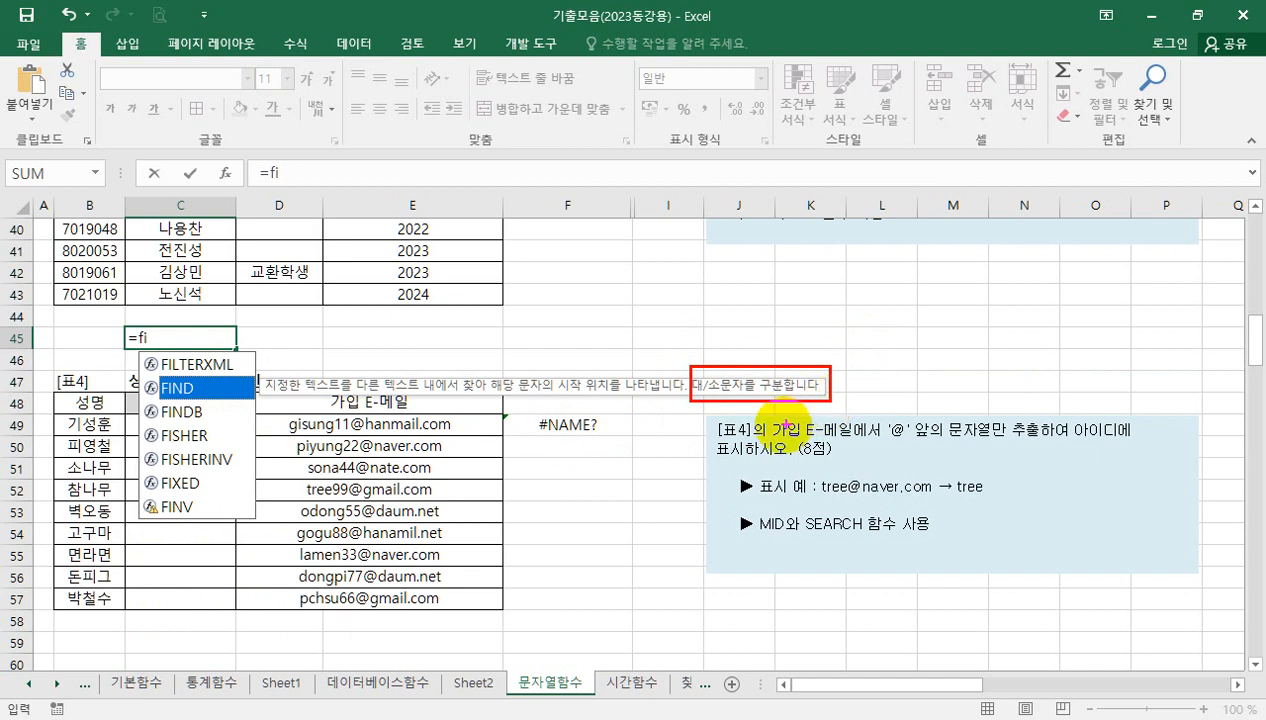
left_click(578, 425)
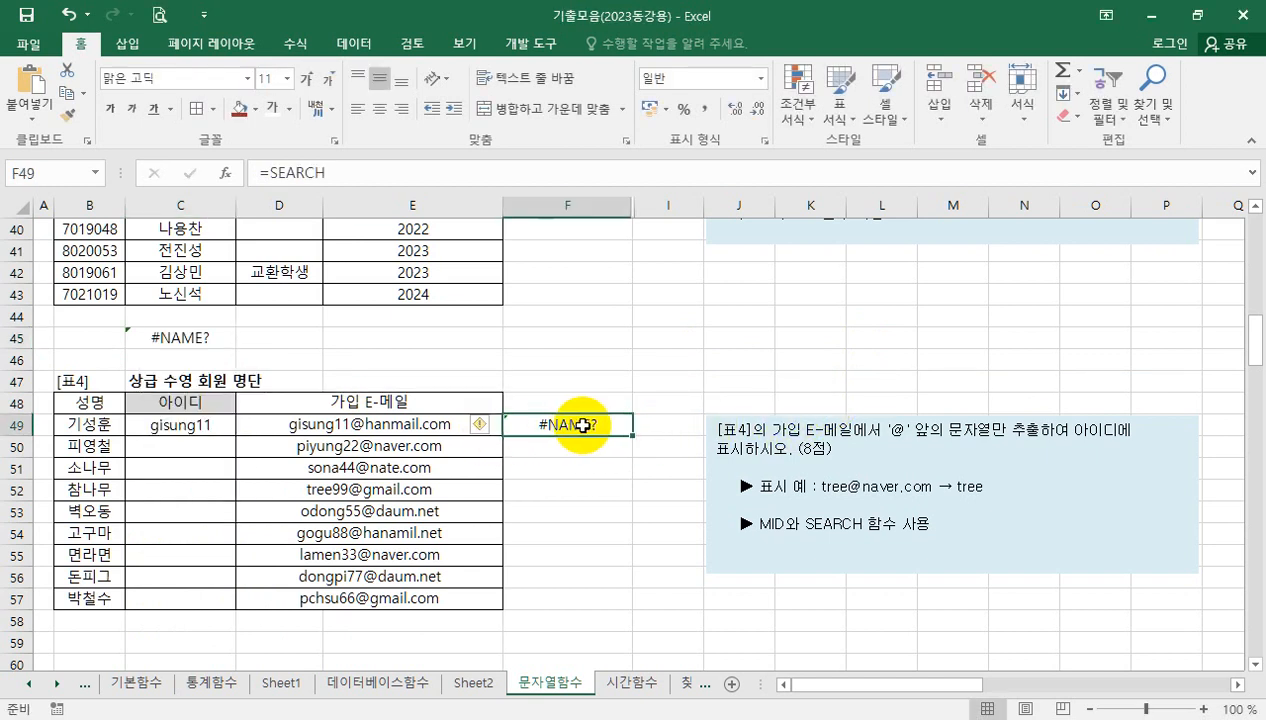
left_click(227, 334)
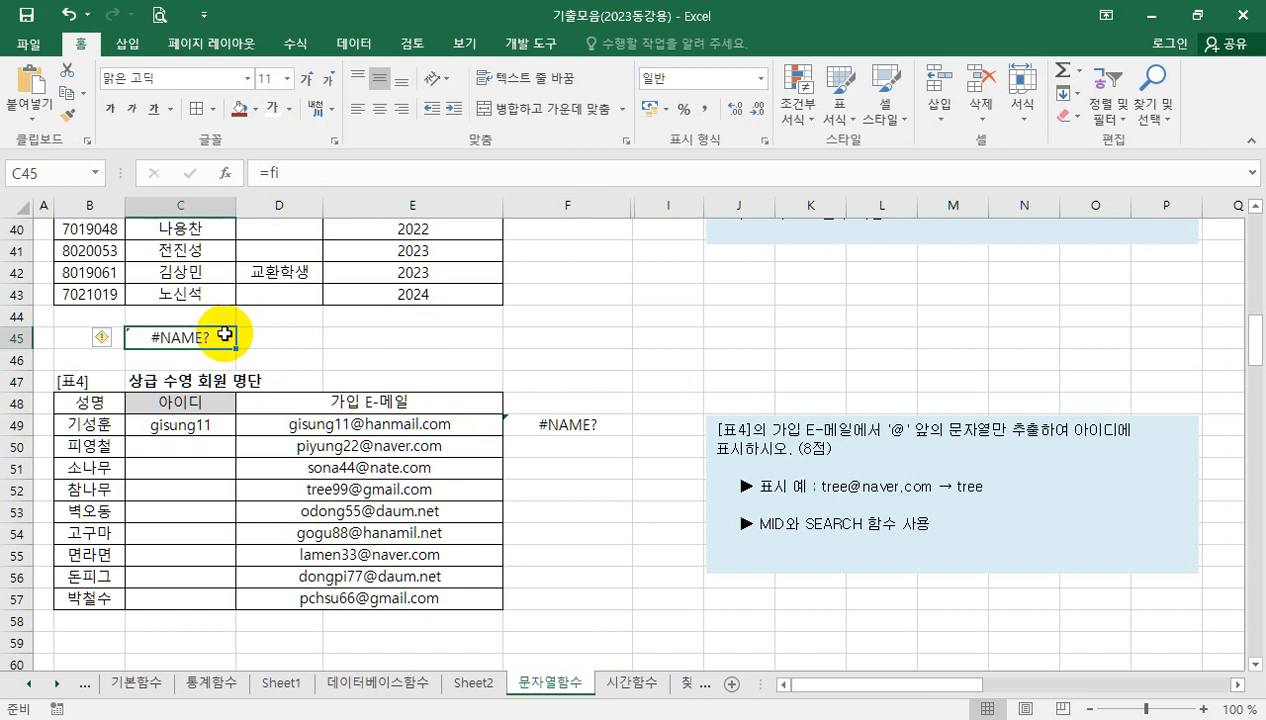
key("Delete")
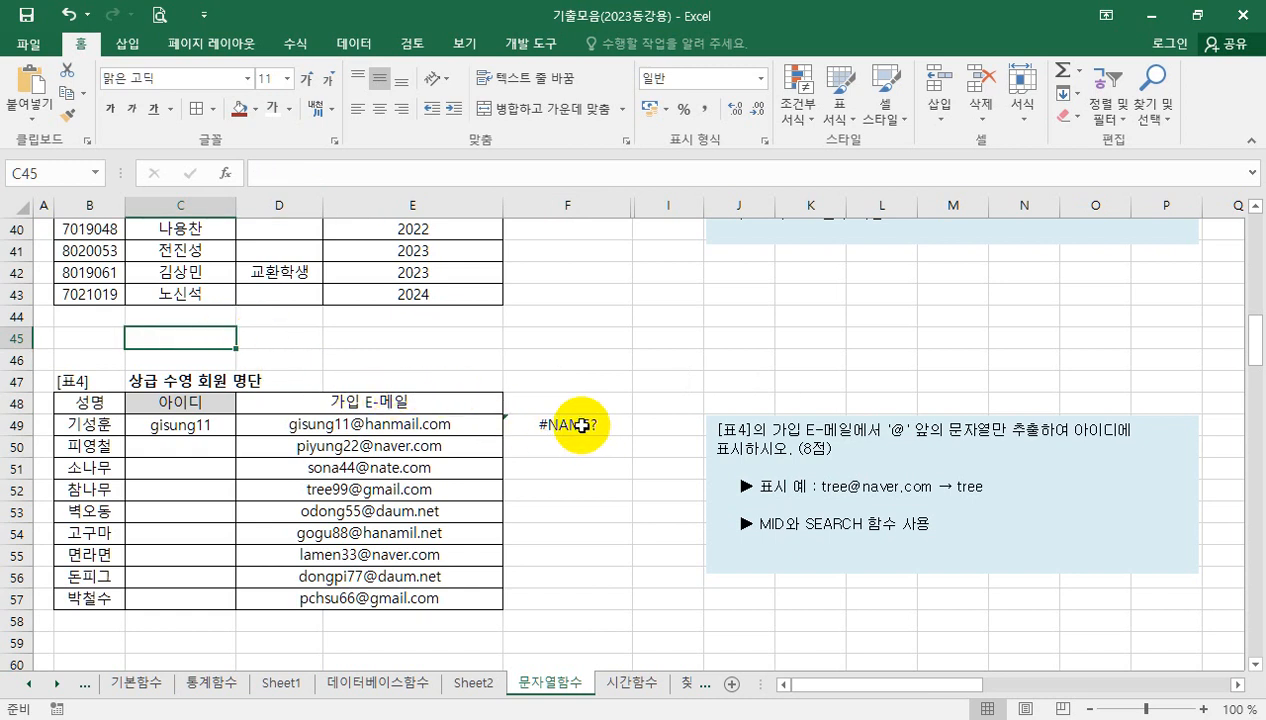
Step: Enter the helper formula =SEARCH("@",D49) in F49, beside the first e-mail of [표4]
left_click(578, 422)
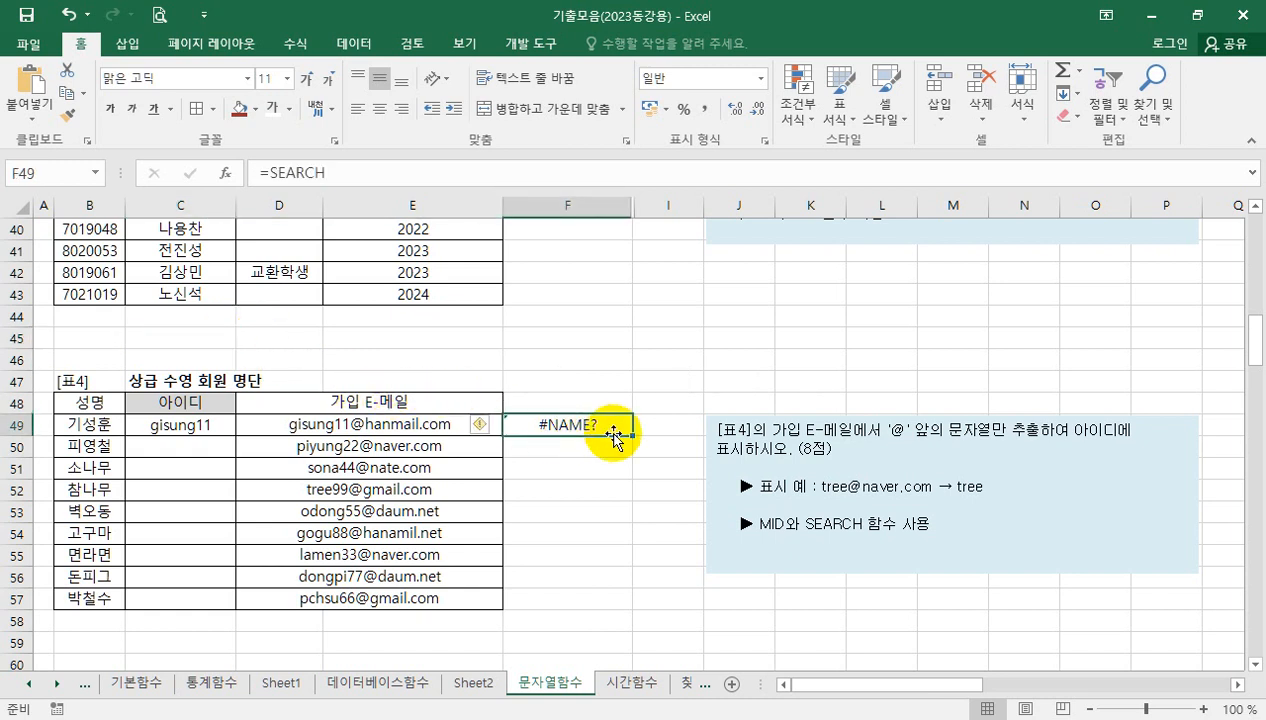
type("=se")
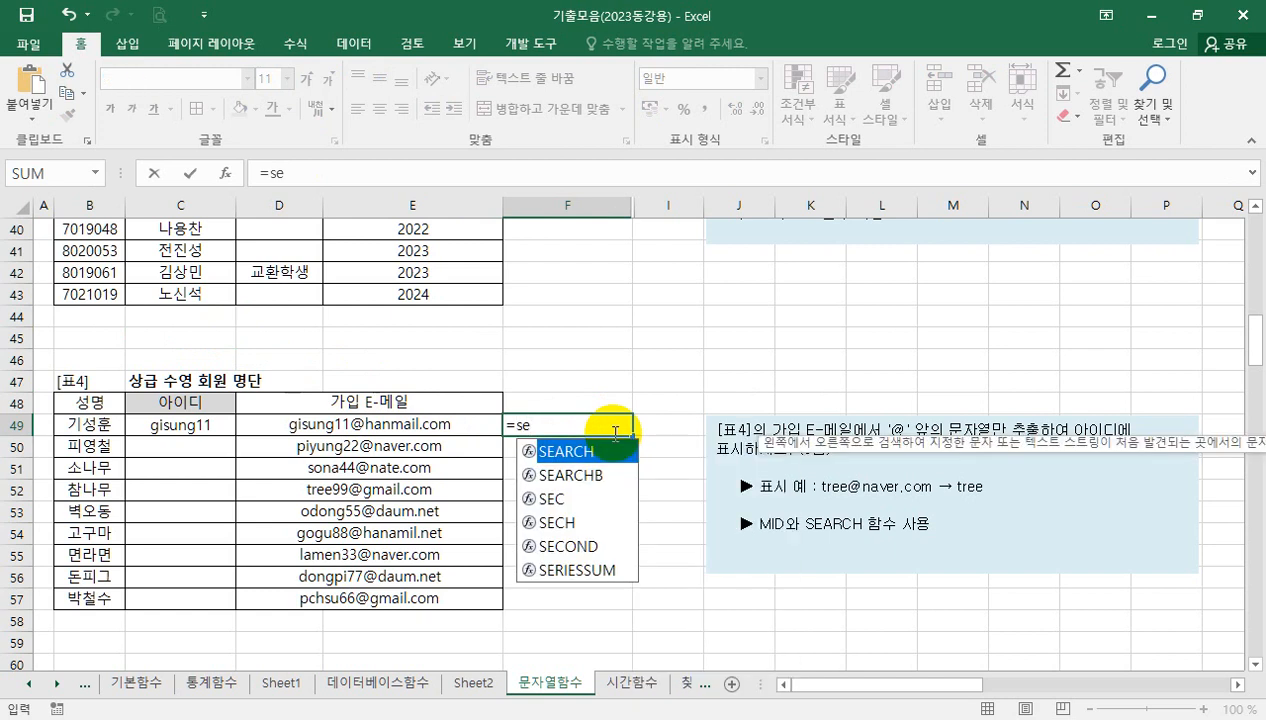
key("Tab")
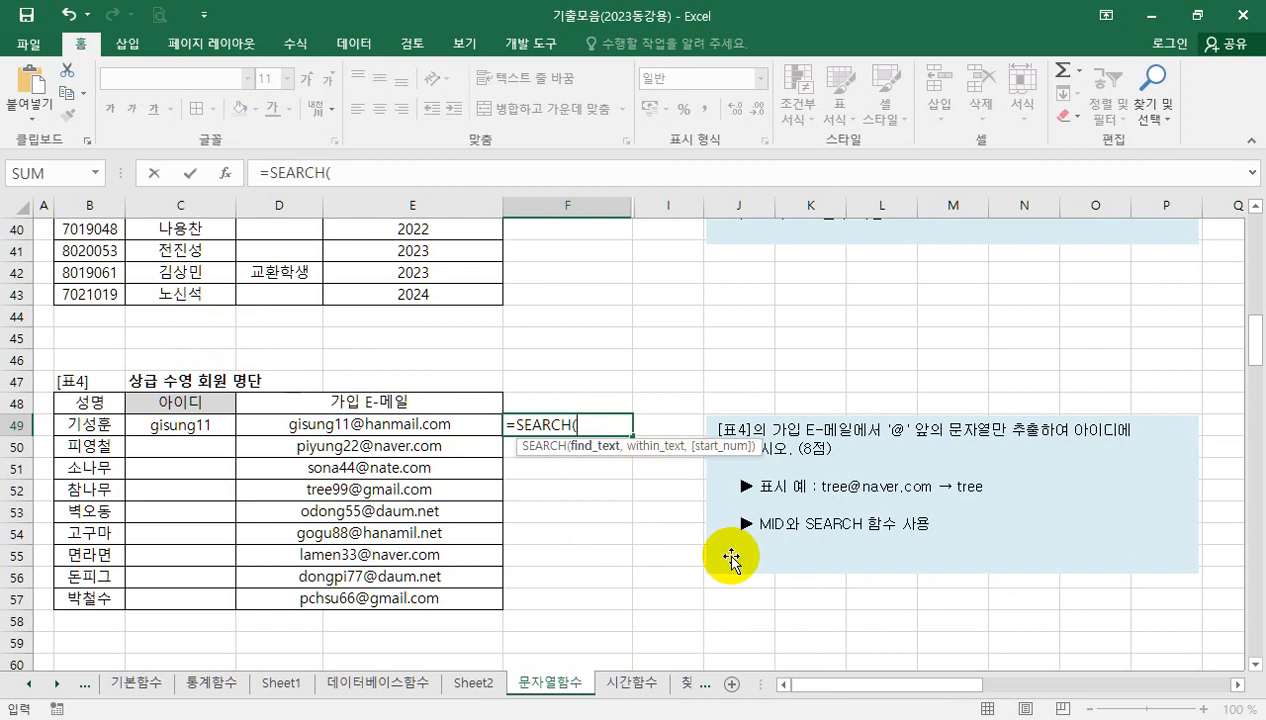
type("\"@\",")
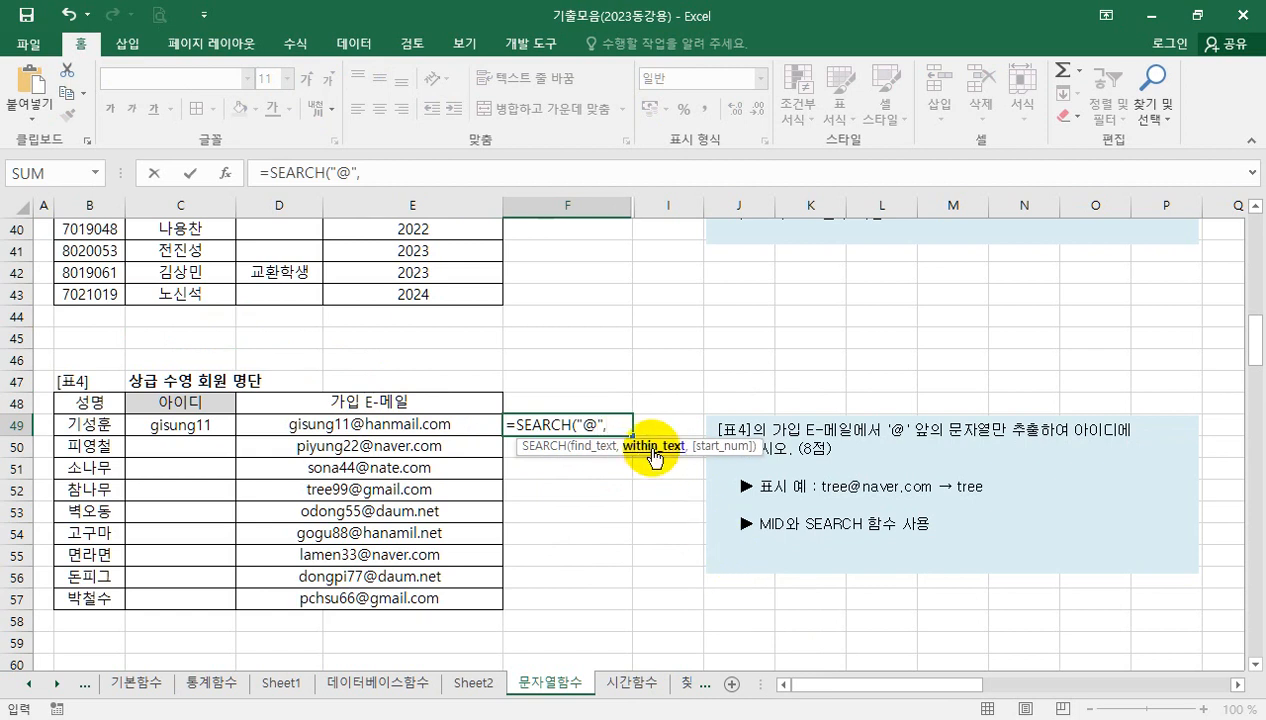
left_click(422, 428)
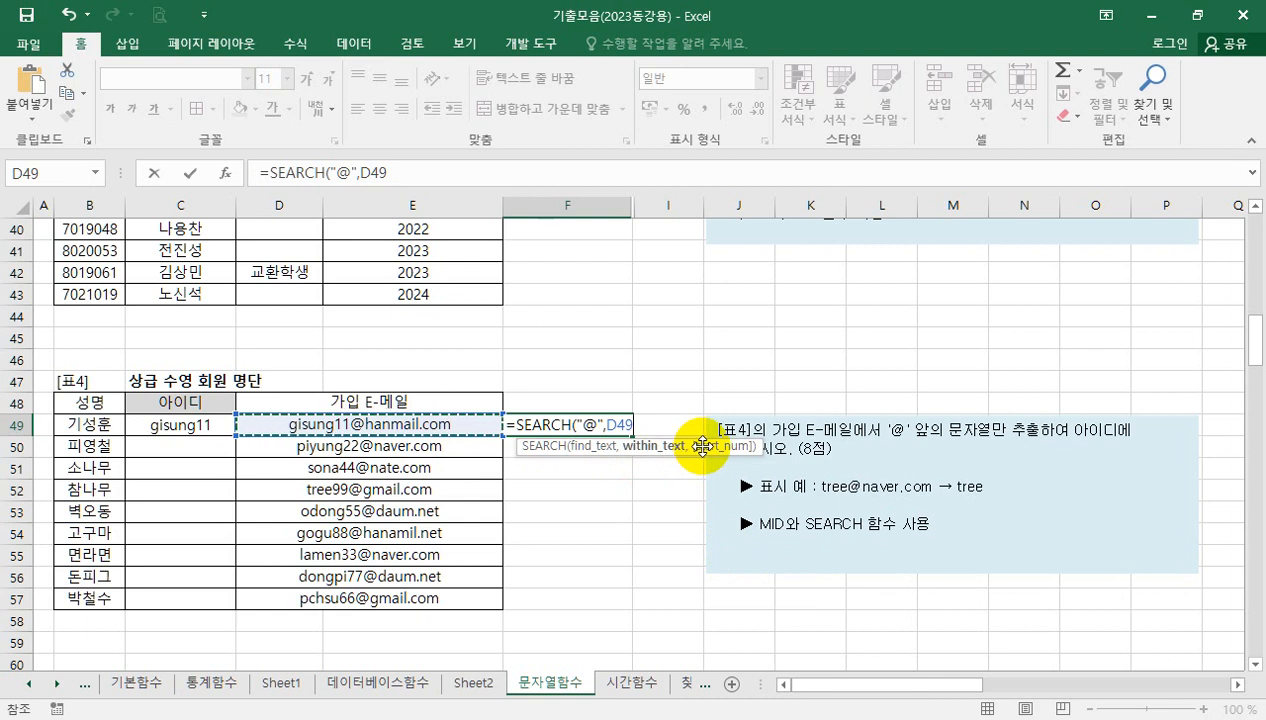
type(")")
key("Return")
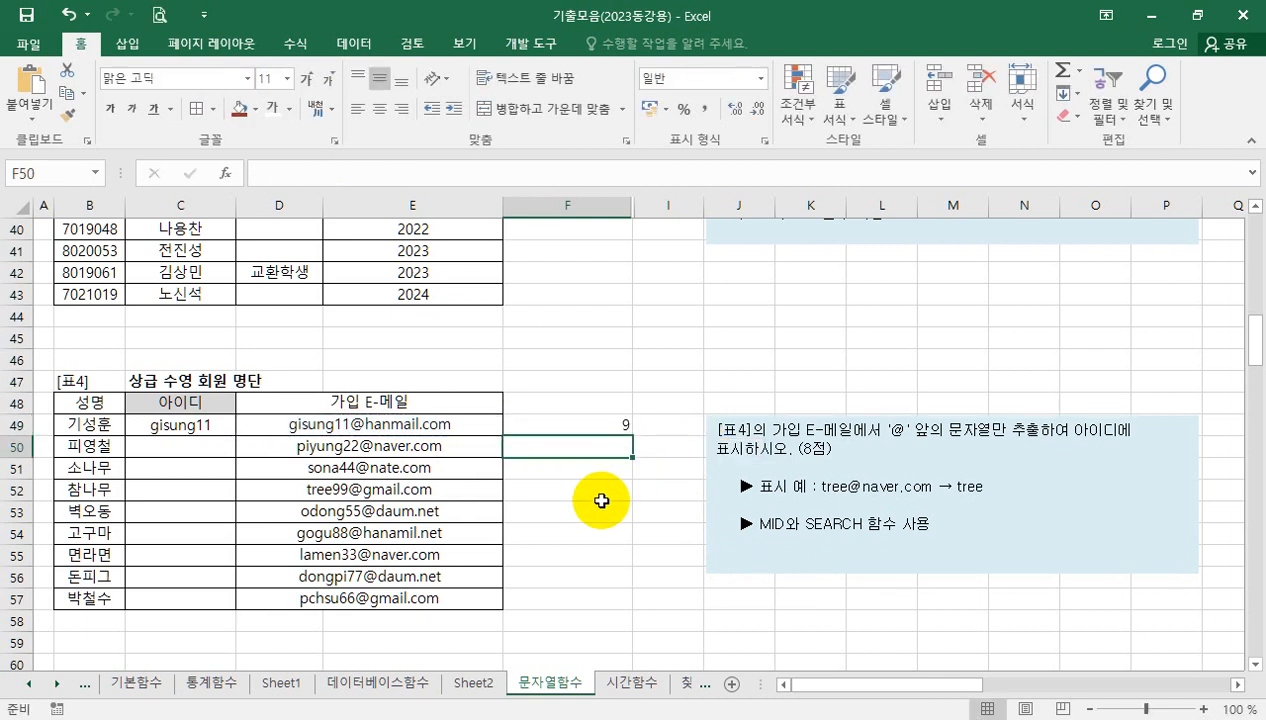
Step: Subtract 1 from the F49 helper formula, making it =SEARCH("@",D49)-1
left_click(616, 424)
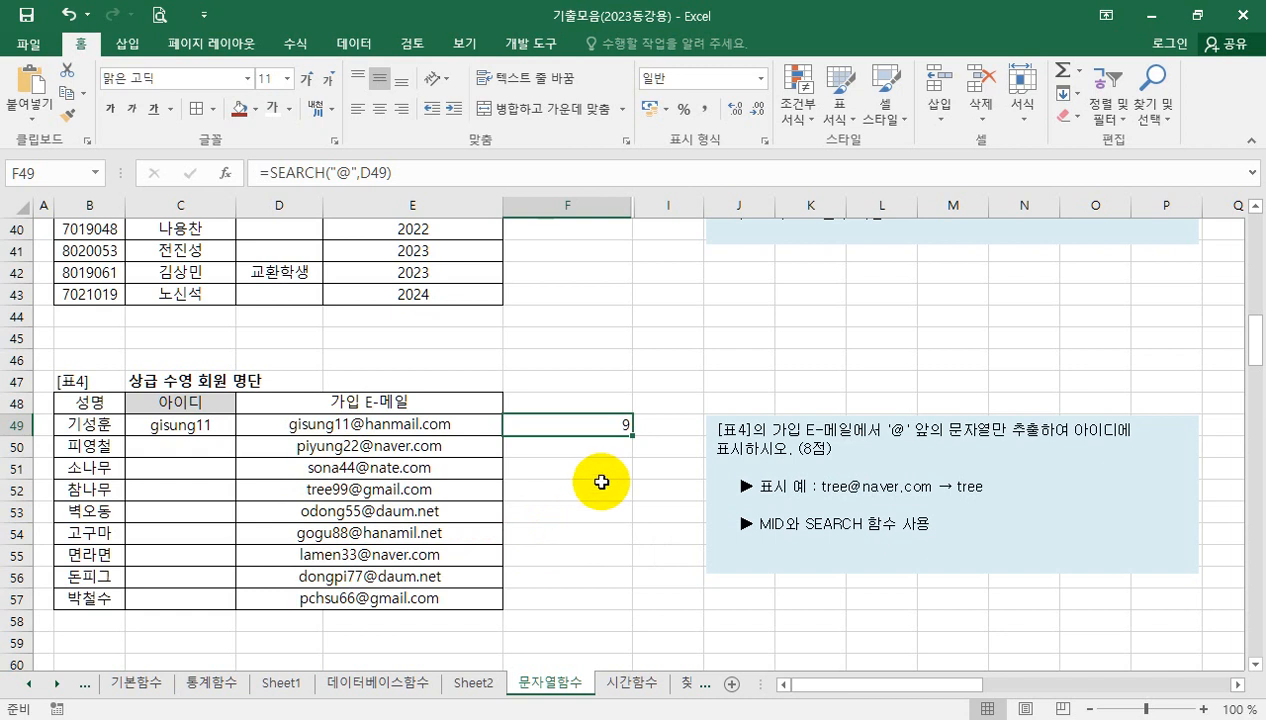
left_click(415, 177)
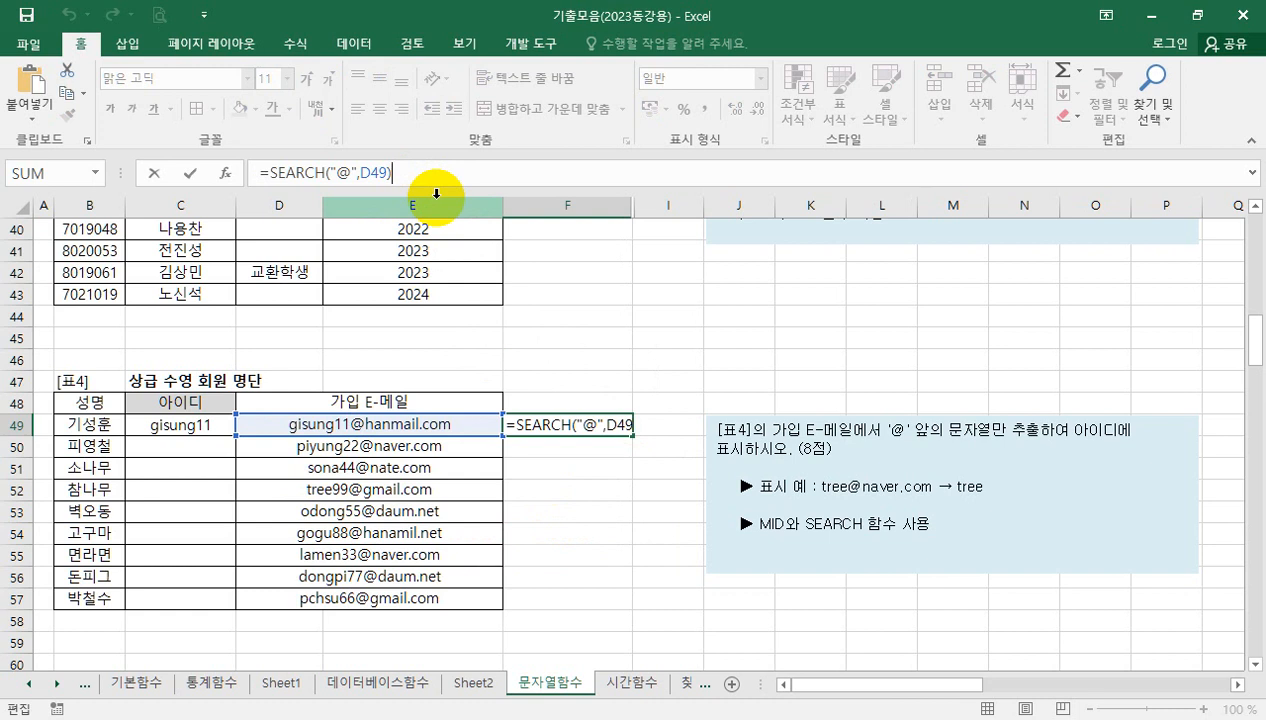
type("-1")
key("Return")
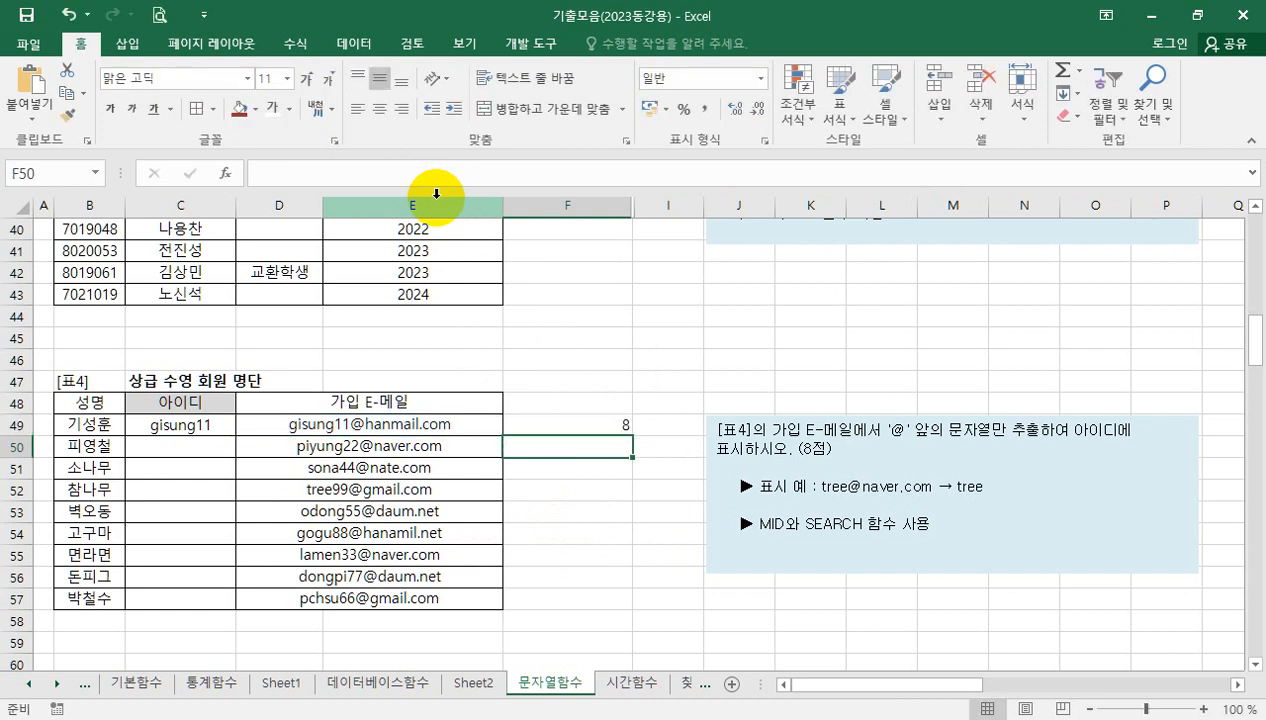
Step: Copy the F49 SEARCH expression over the character count in C49, making the formula =MID(D49,1,SEARCH("@",D49)-1)
left_click(578, 422)
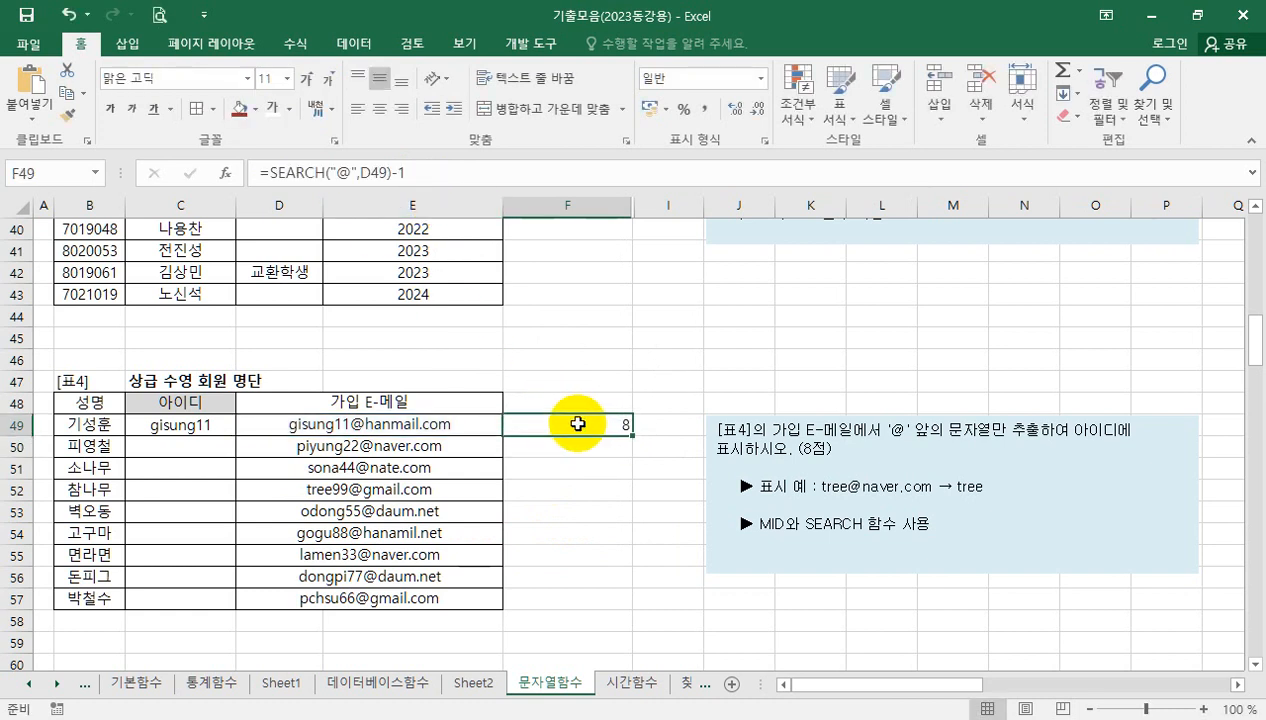
left_click_drag(270, 173, 458, 170)
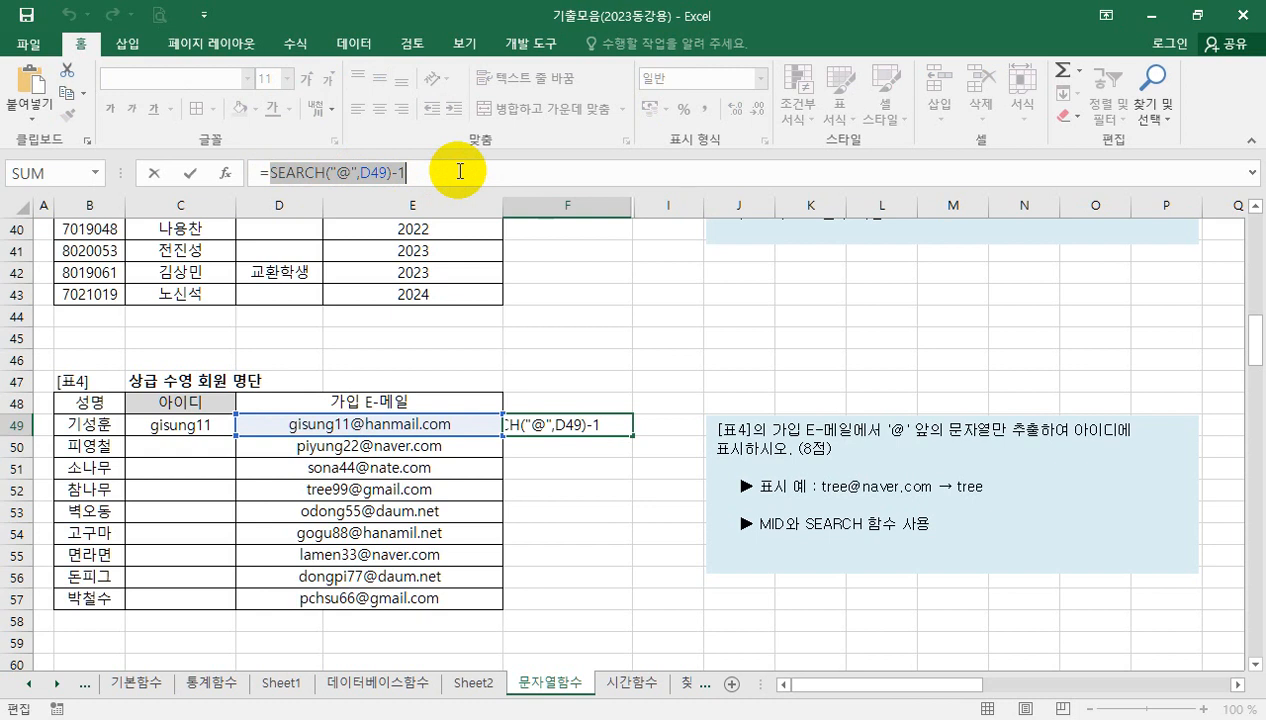
key("Escape")
left_click(178, 425)
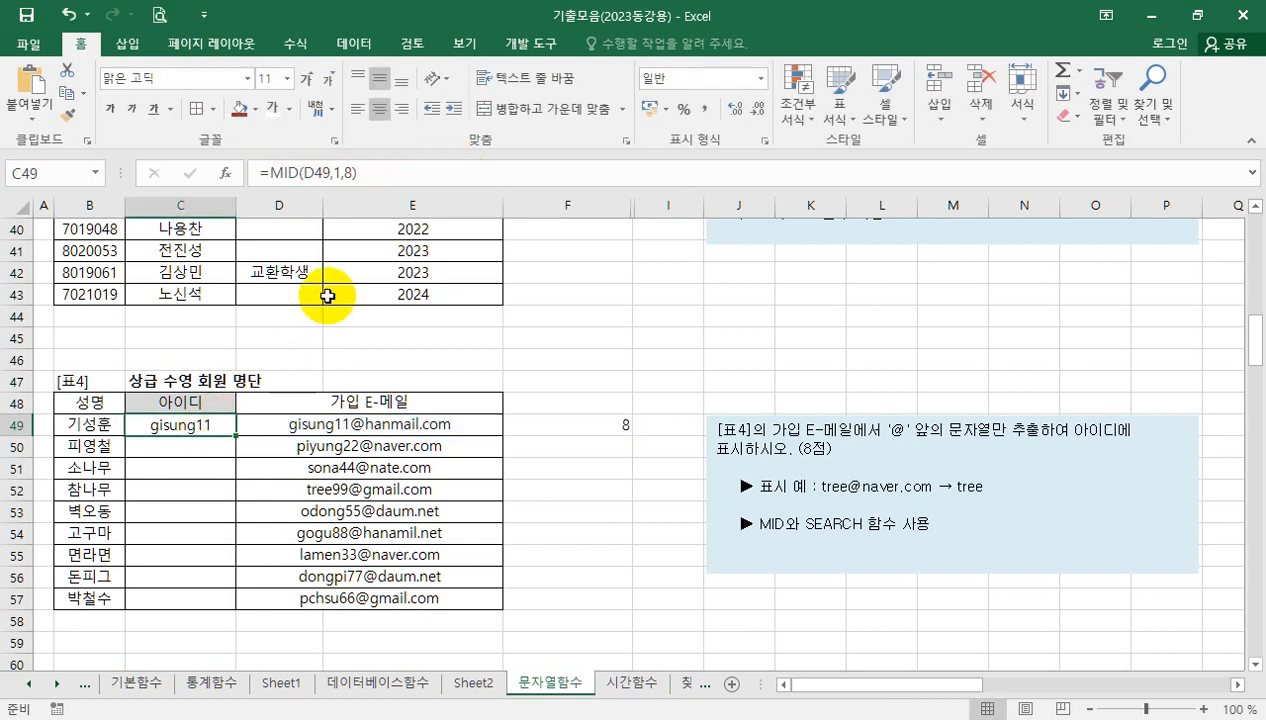
left_click(340, 174)
key("BackSpace")
key("ctrl+v")
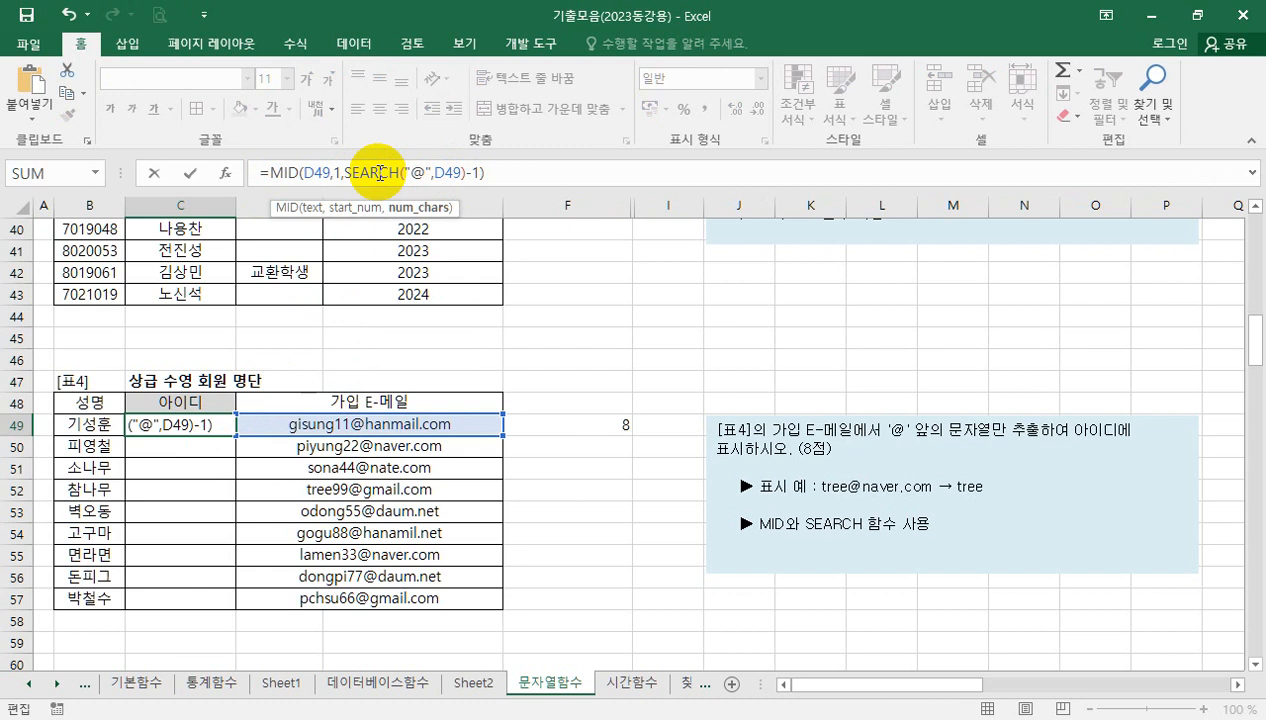
key("Return")
Step: Fill the C49 아이디 formula down through C57 and delete the helper formula from F49
left_click(236, 430)
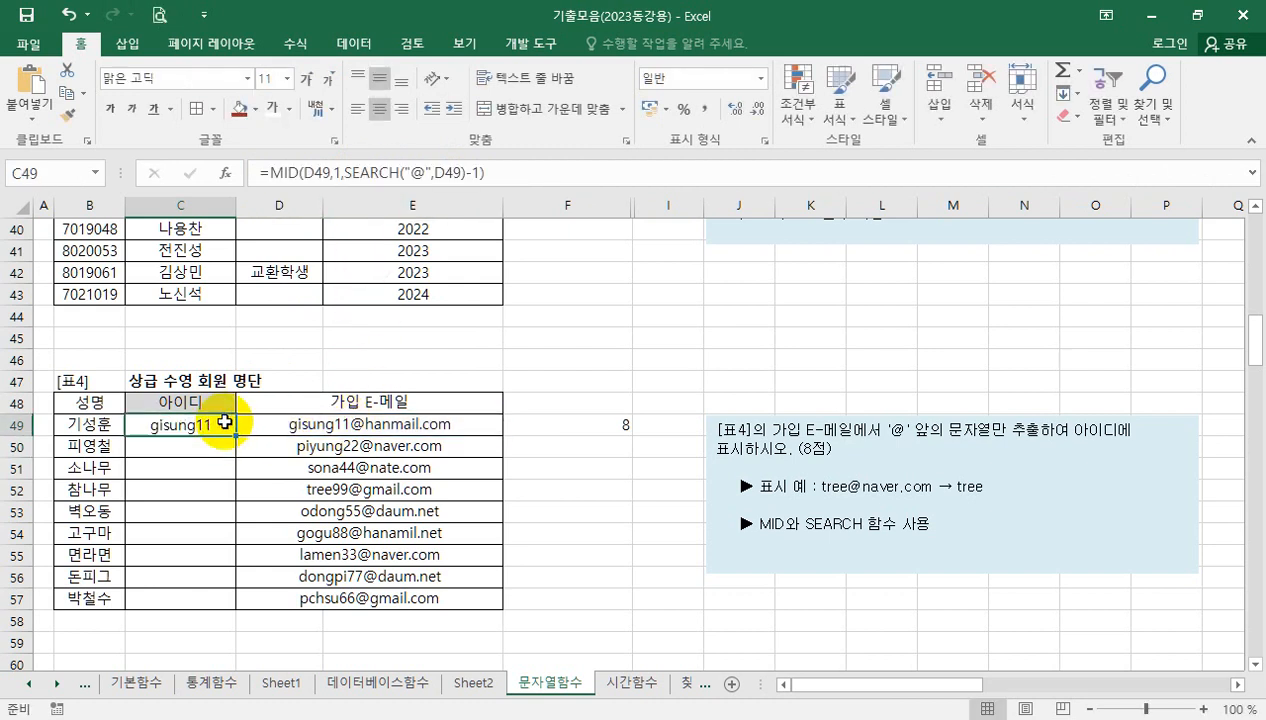
left_click_drag(238, 433, 228, 600)
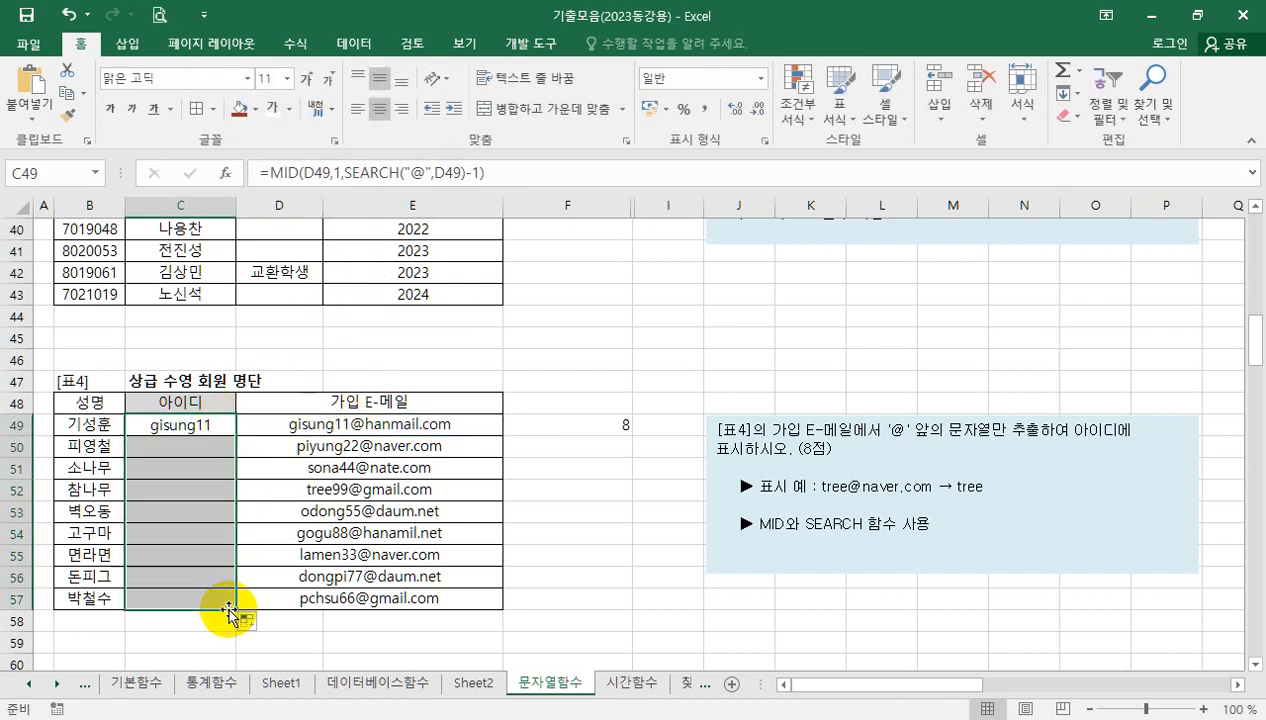
left_click(596, 426)
key("Delete")
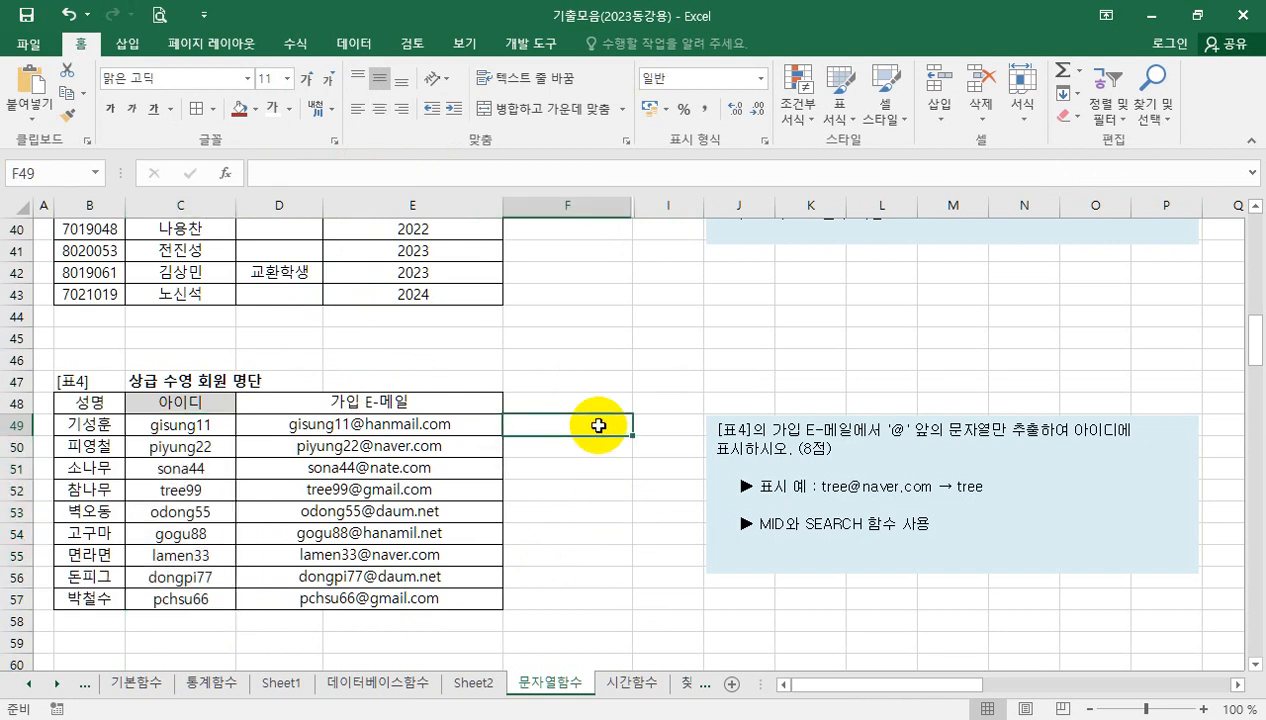